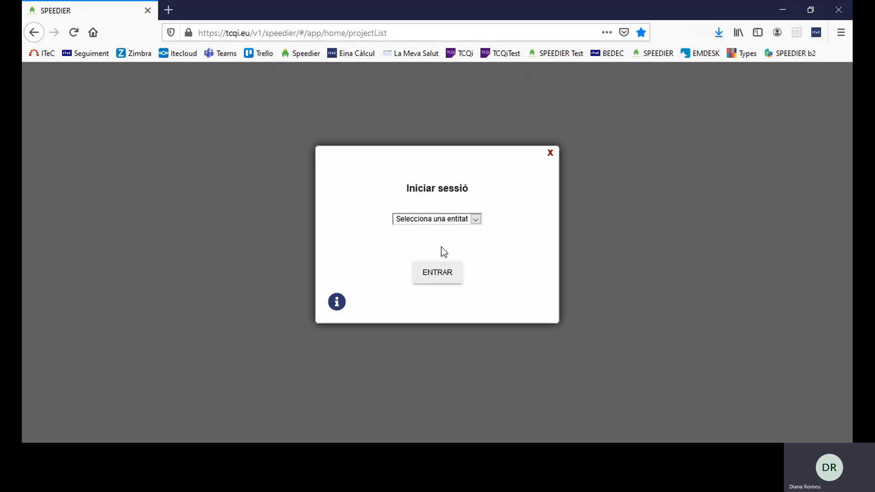
# Sign in to SPEEDIER under the ITeC entity
pyautogui.click(441, 247)
pyautogui.click(435, 274)
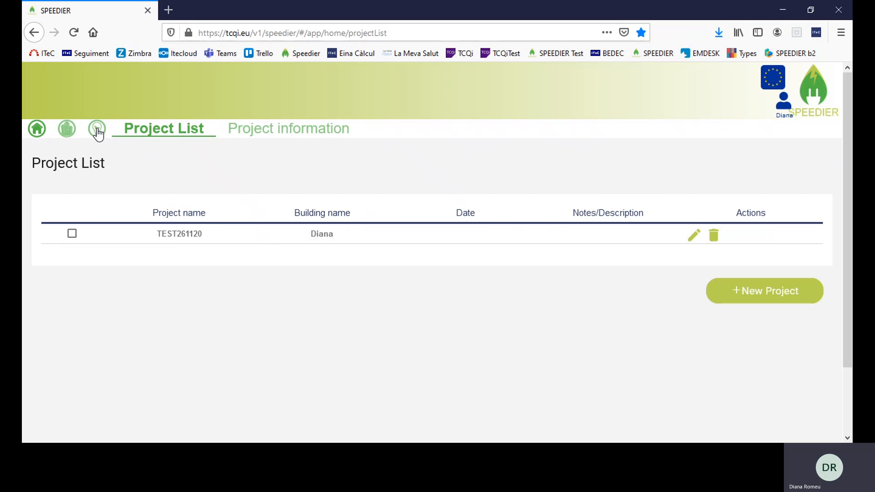
# Create project 031220SpeedierTool: building Barcelona, 1,000 m2 surface, owner ITeC
pyautogui.click(776, 297)
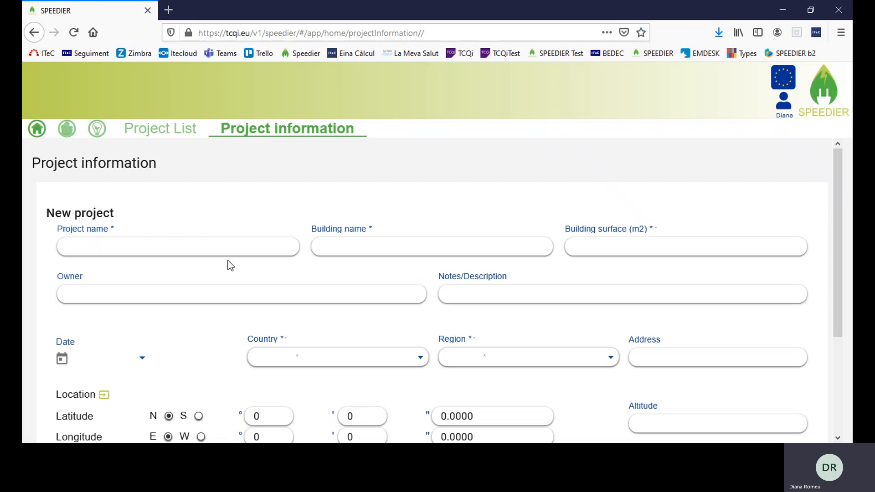
pyautogui.click(205, 247)
pyautogui.write('031220Speedier')
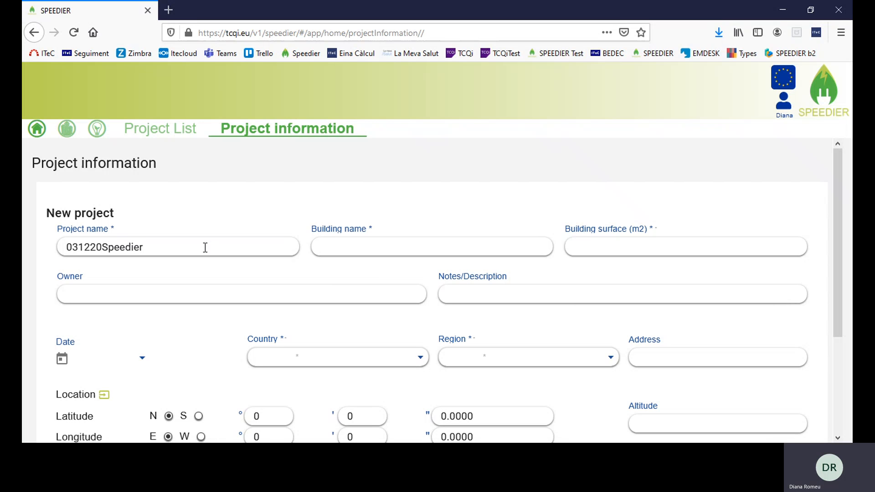
pyautogui.write('Tool')
pyautogui.click(405, 245)
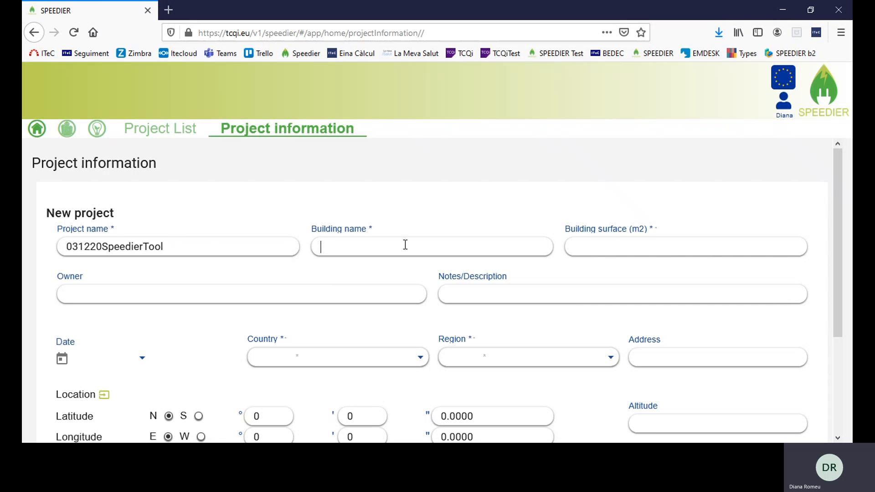
pyautogui.write('Barcelona')
pyautogui.click(621, 249)
pyautogui.write('1000')
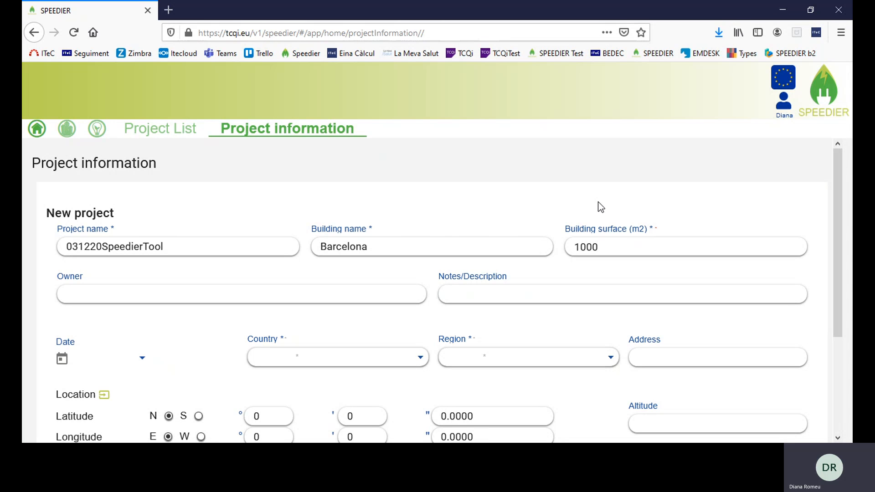
pyautogui.click(155, 297)
pyautogui.write('ITe')
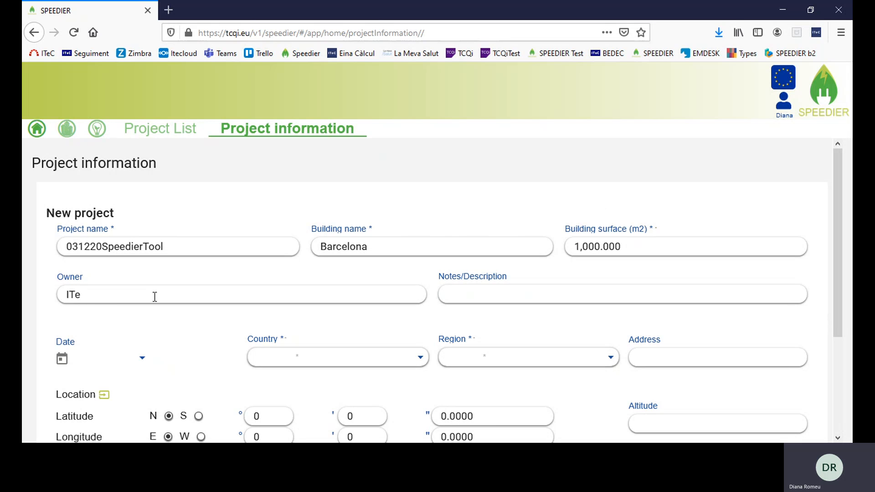
pyautogui.write('C')
# Try Ireland, Italy and Romania as the country, browsing each region list without choosing
pyautogui.scroll(-3, 344, 326)
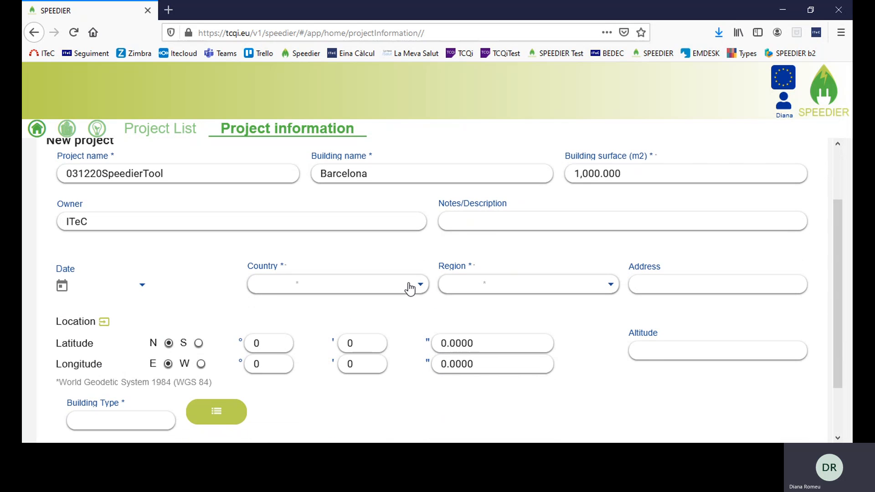
pyautogui.click(409, 289)
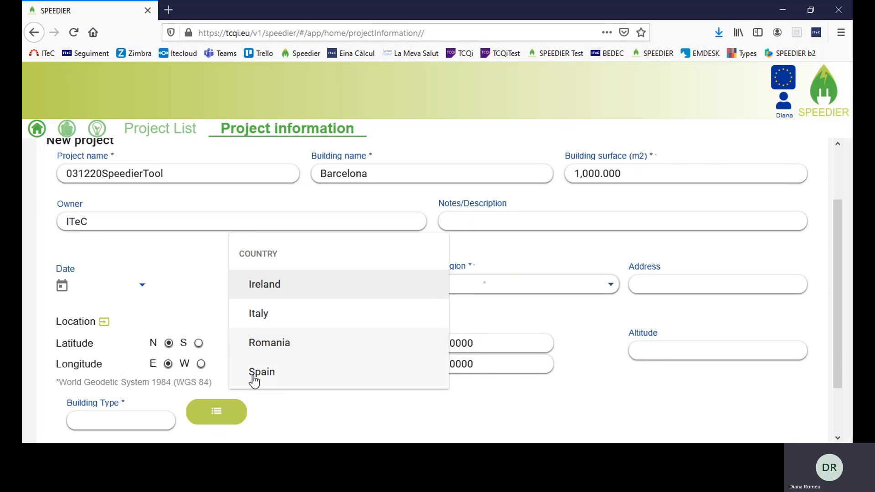
pyautogui.click(309, 290)
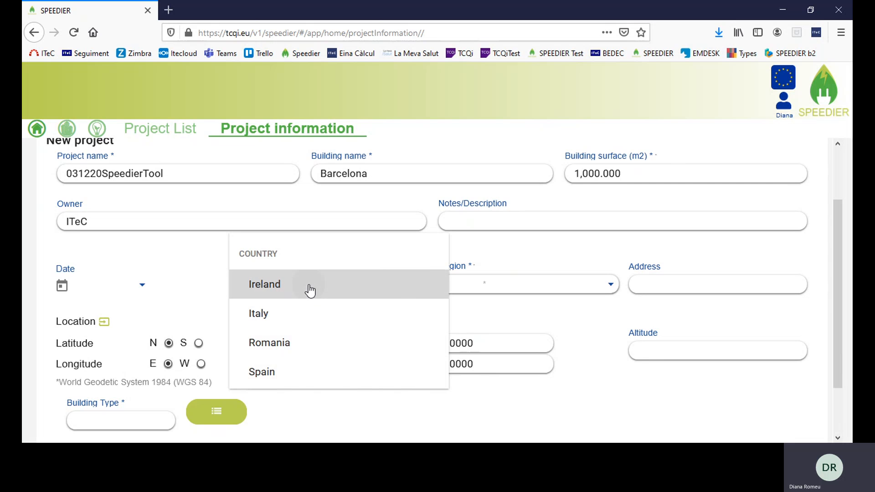
pyautogui.click(609, 286)
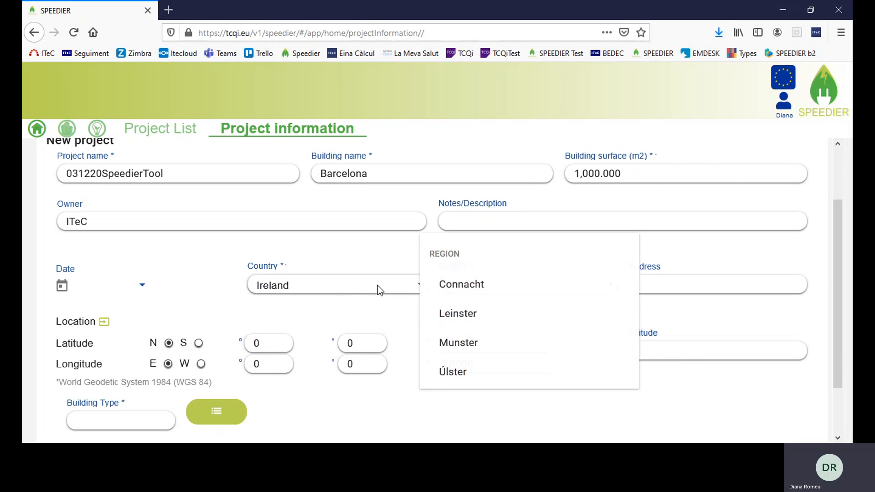
pyautogui.click(413, 288)
pyautogui.click(416, 287)
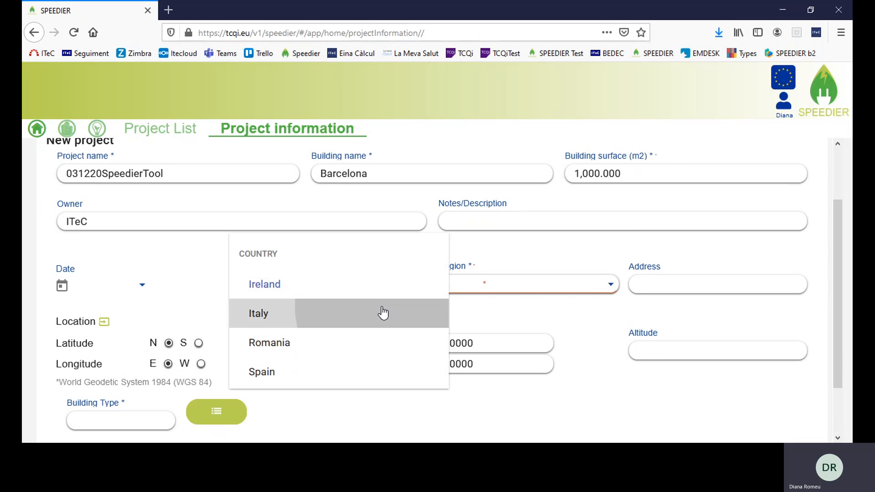
pyautogui.click(382, 313)
pyautogui.click(597, 291)
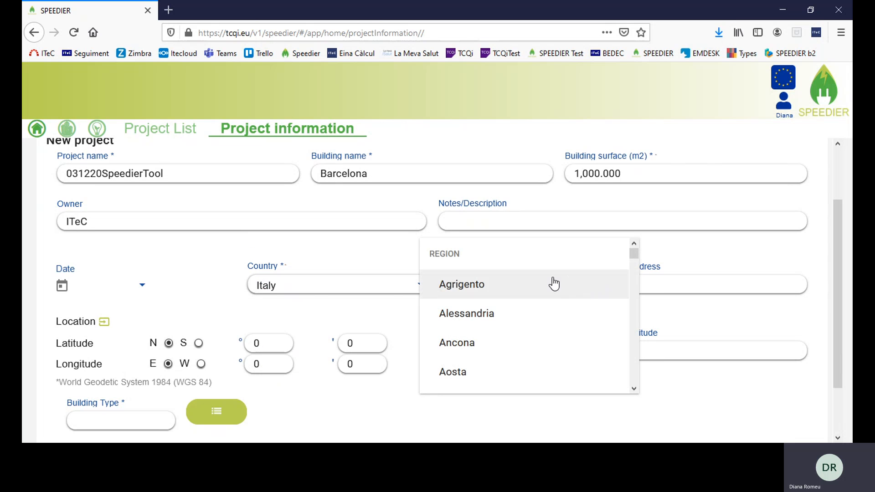
pyautogui.scroll(-6, 538, 299)
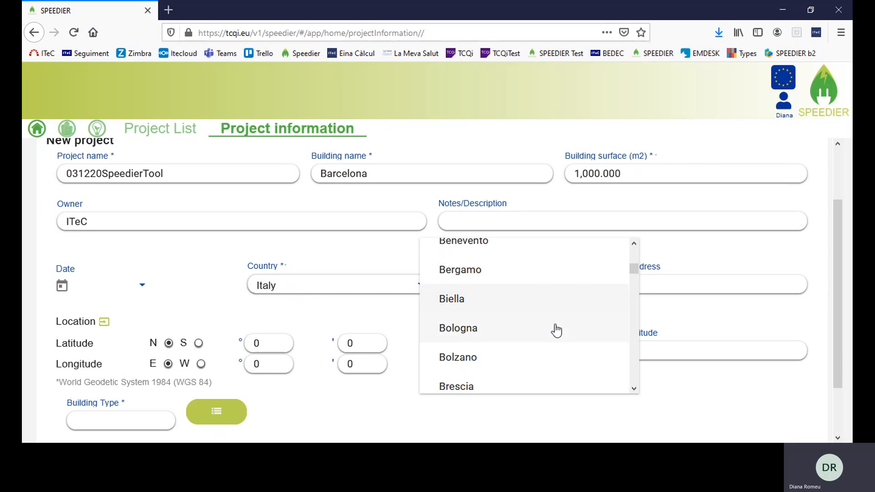
pyautogui.click(418, 292)
pyautogui.click(418, 292)
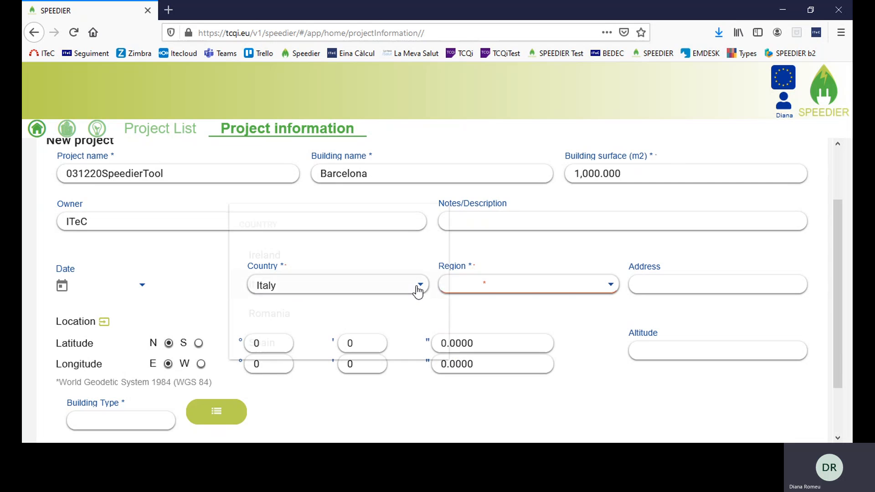
pyautogui.click(380, 314)
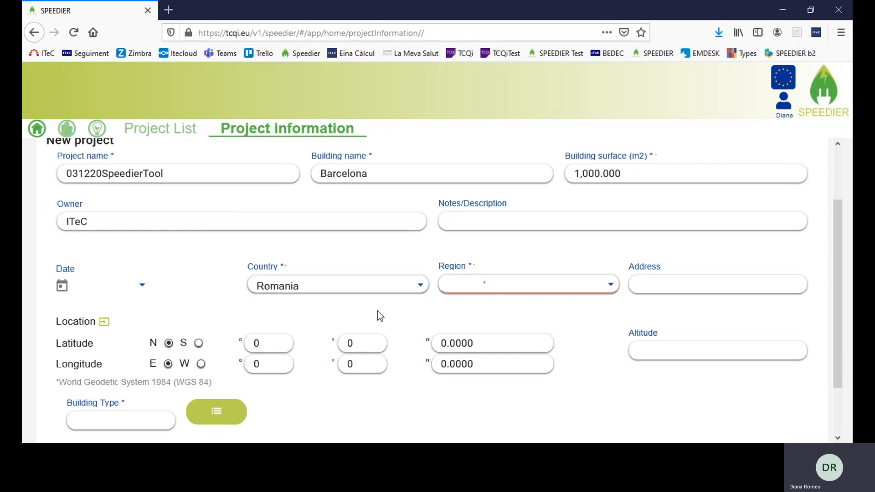
pyautogui.click(611, 286)
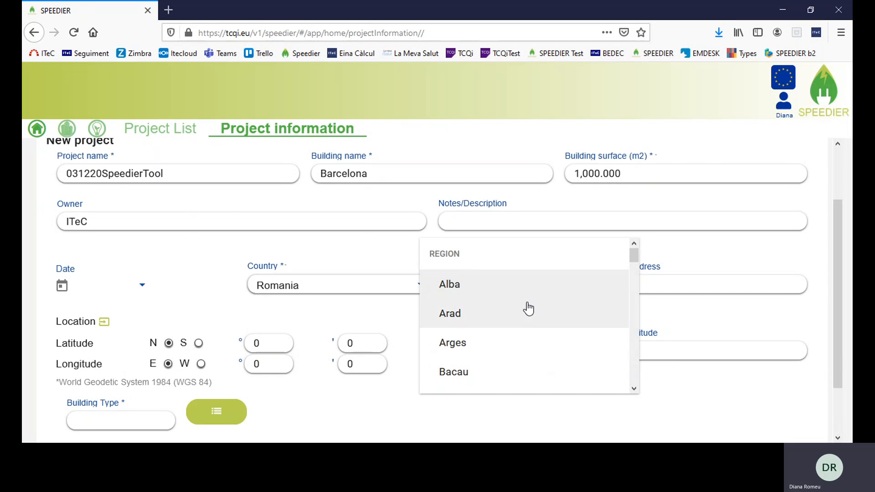
pyautogui.scroll(-5, 528, 309)
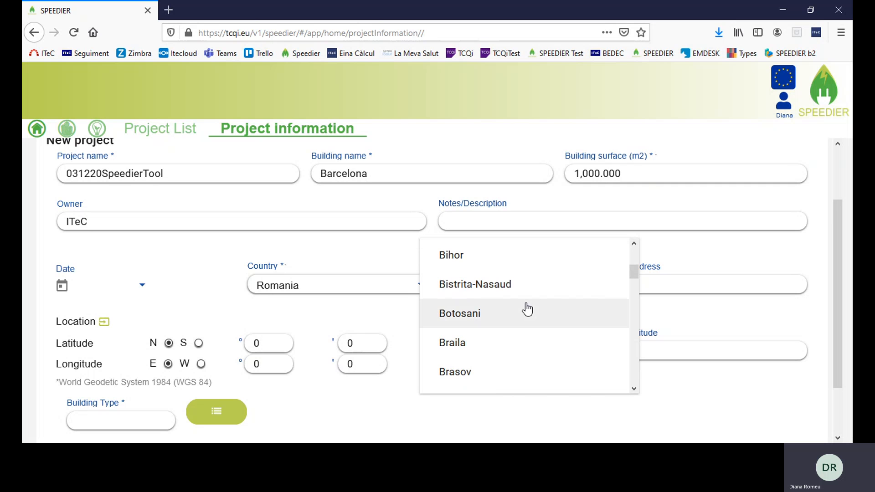
pyautogui.scroll(-3, 525, 308)
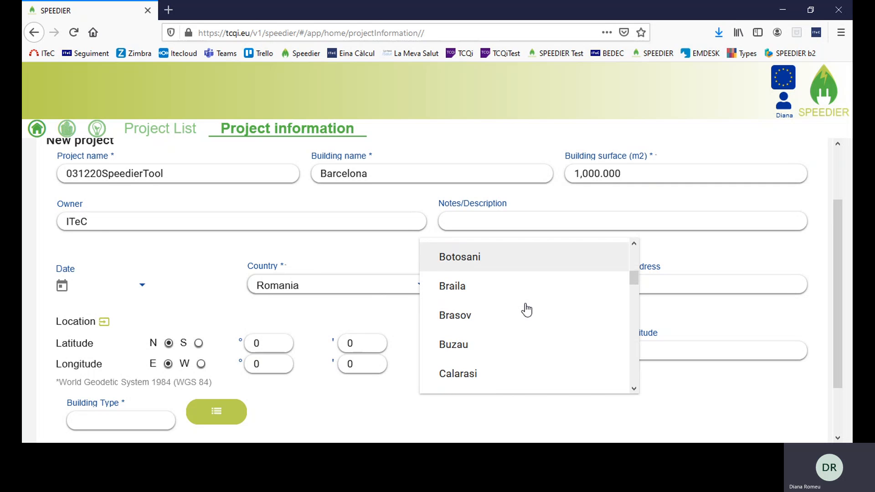
pyautogui.click(416, 287)
# Set the country to Spain and the region to Barcelona
pyautogui.click(415, 287)
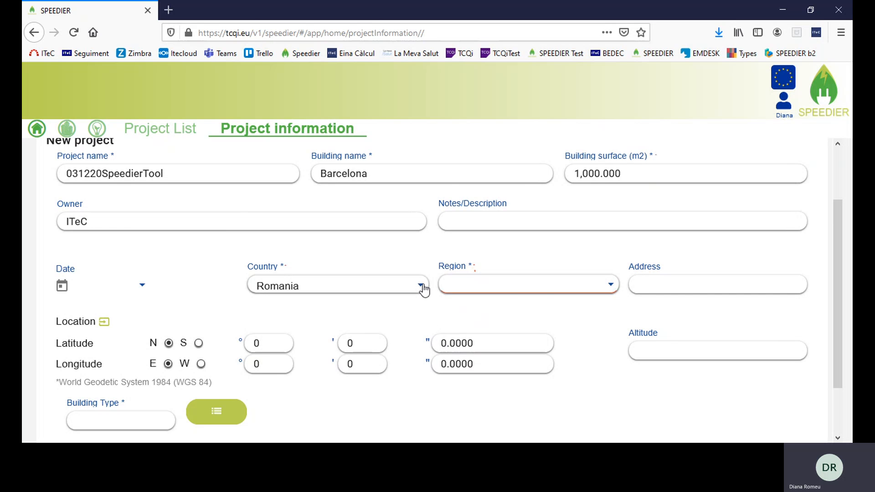
pyautogui.click(353, 316)
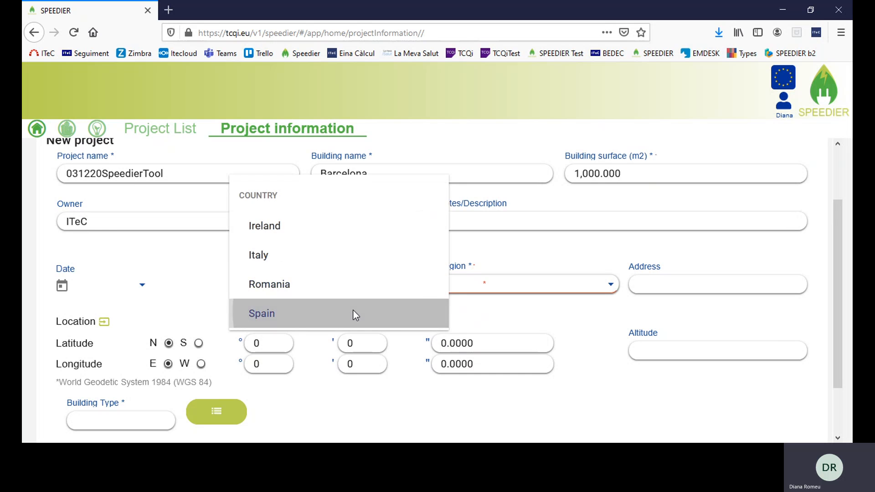
pyautogui.click(614, 285)
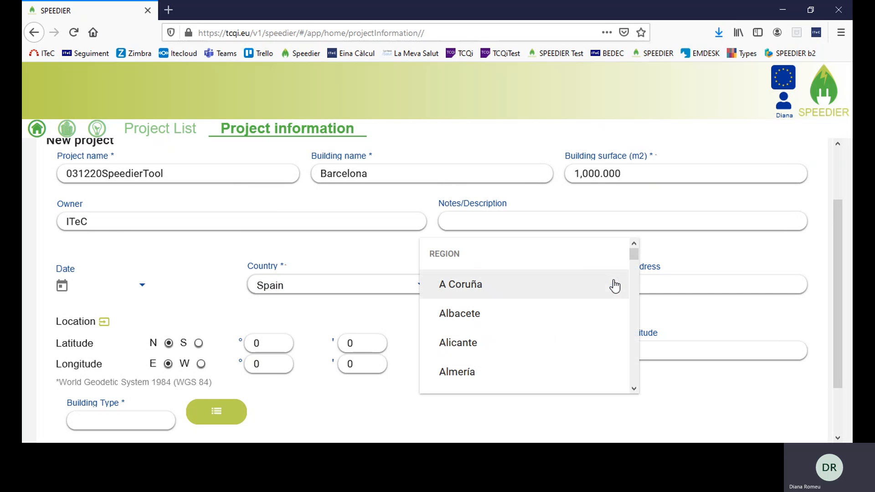
pyautogui.scroll(-3, 542, 301)
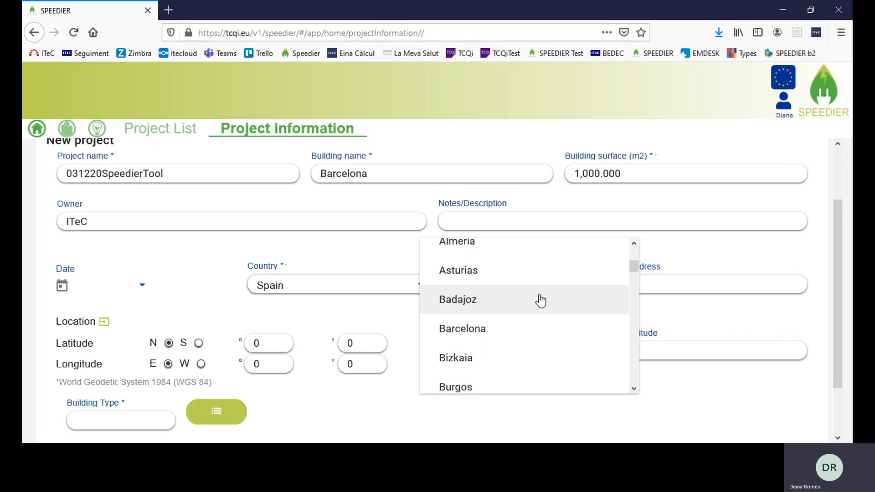
pyautogui.scroll(2, 492, 365)
pyautogui.scroll(-1, 490, 365)
pyautogui.scroll(-1, 483, 346)
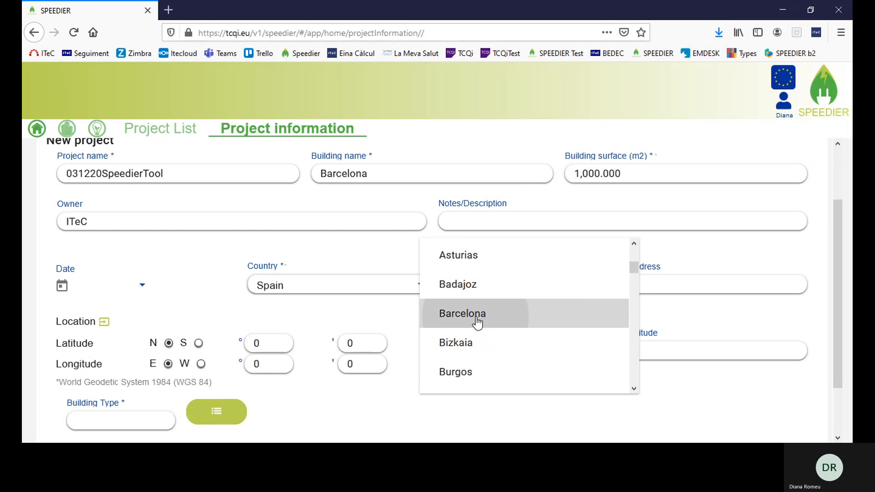
pyautogui.click(478, 316)
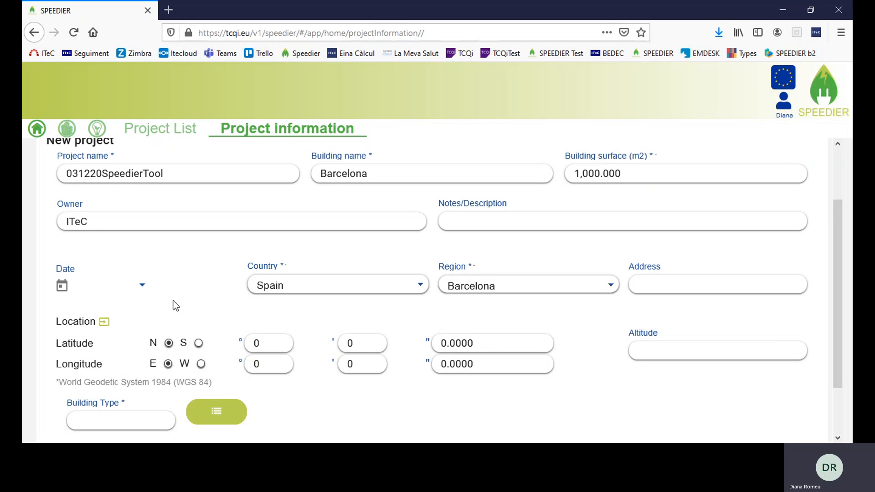
pyautogui.scroll(-2, 166, 314)
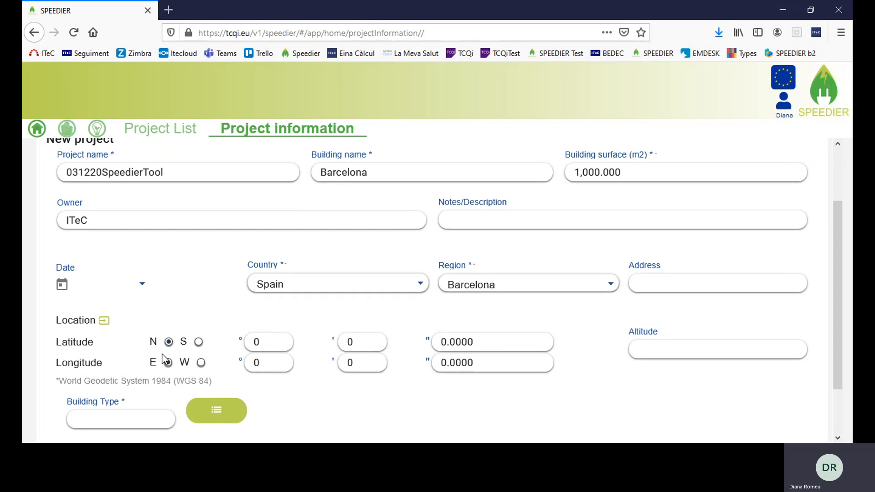
# Choose Building > Administrations as the building type and save the new project
pyautogui.click(218, 349)
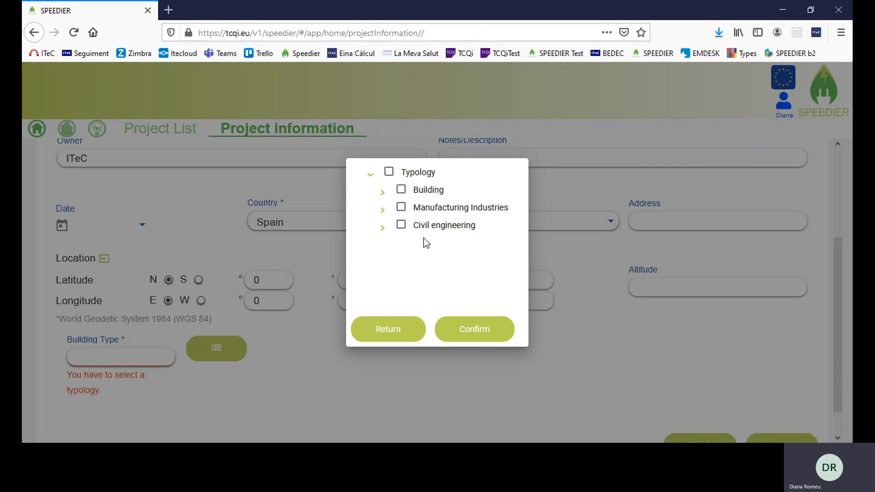
pyautogui.click(382, 192)
pyautogui.click(413, 209)
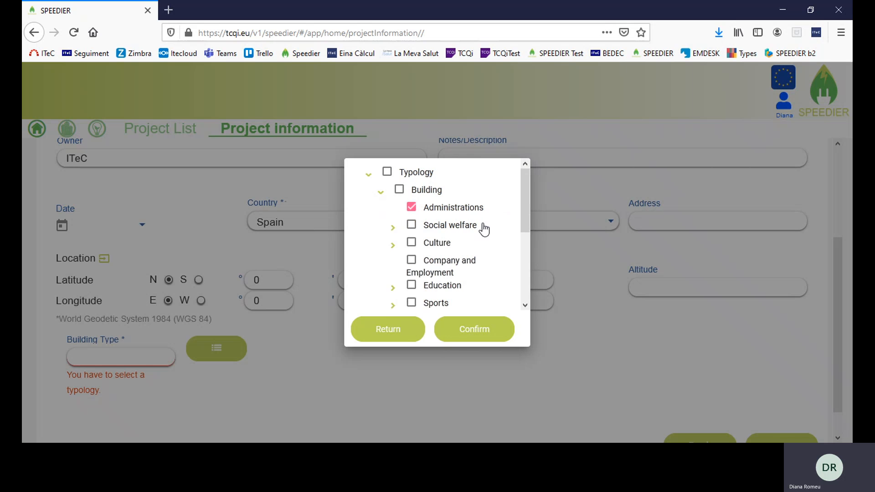
pyautogui.click(468, 335)
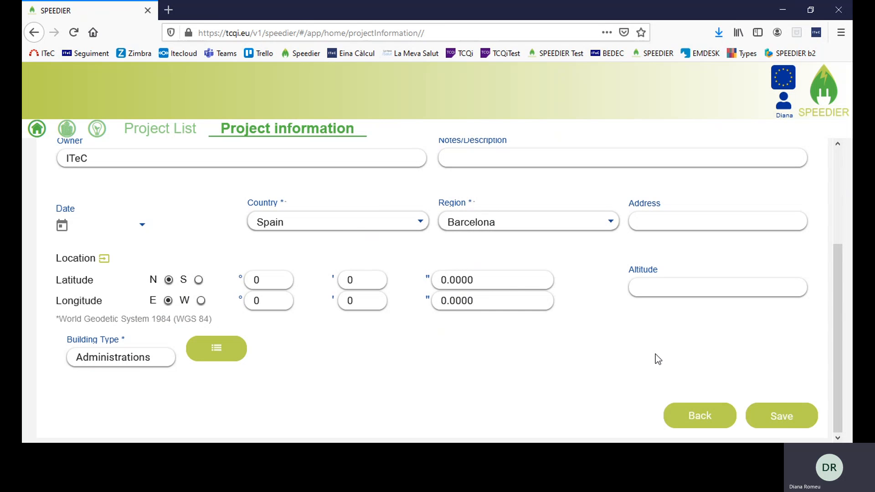
pyautogui.click(794, 417)
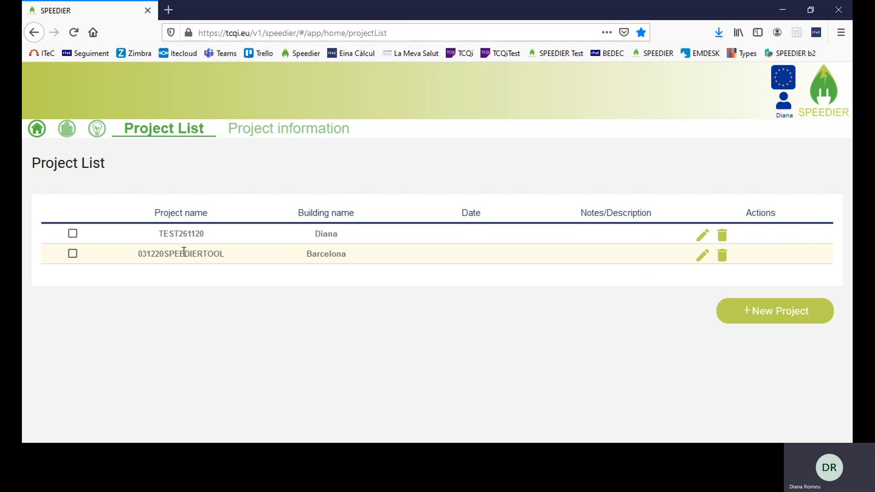
# Reopen 031220SPEEDIERTOOL and re-save its project information
pyautogui.click(702, 255)
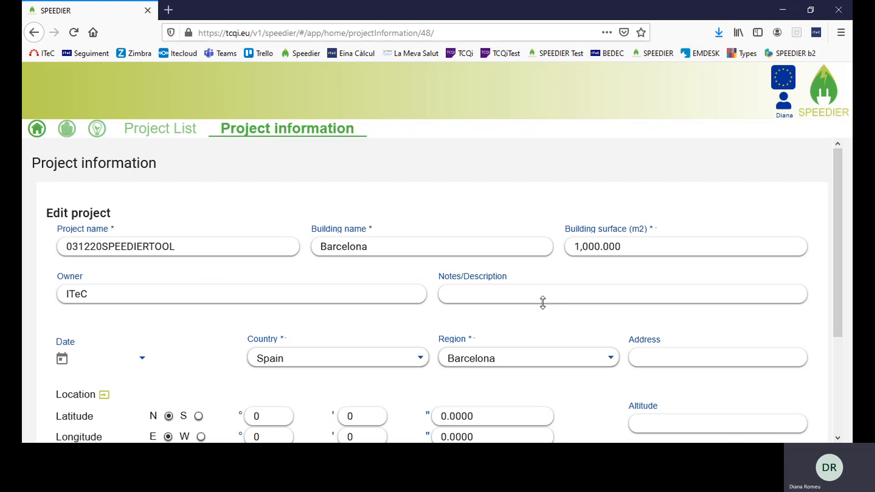
pyautogui.scroll(-3, 539, 299)
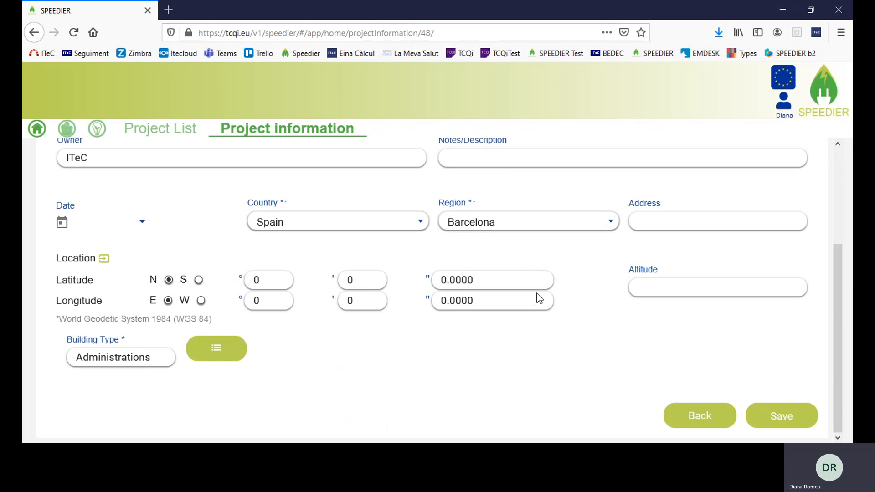
pyautogui.click(791, 417)
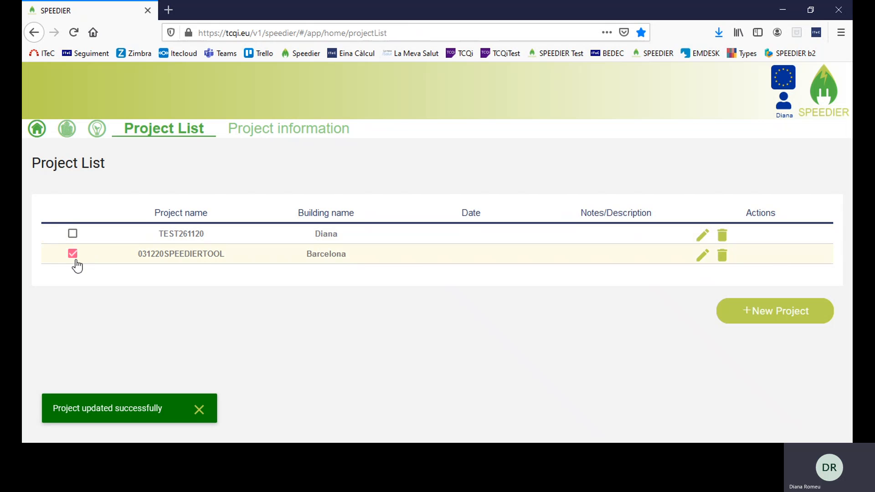
# Open the project's use details and set the building activity to Adminstrative
pyautogui.click(67, 130)
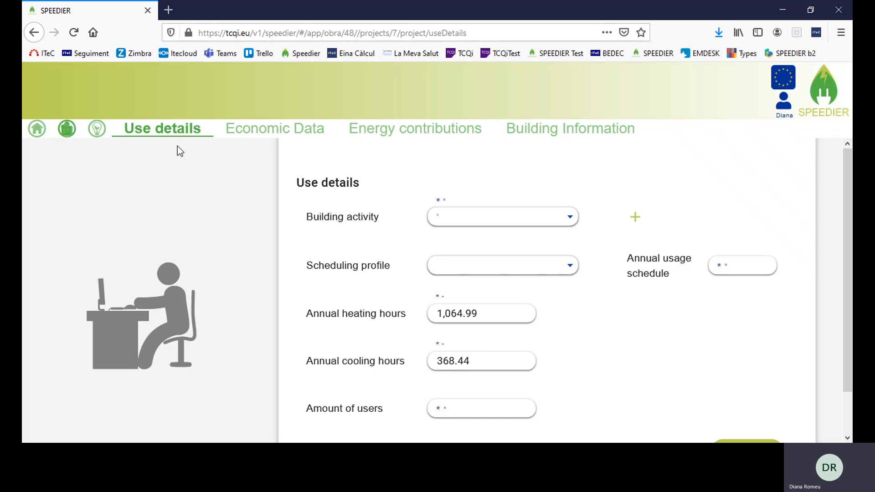
pyautogui.click(572, 216)
pyautogui.scroll(-5, 539, 225)
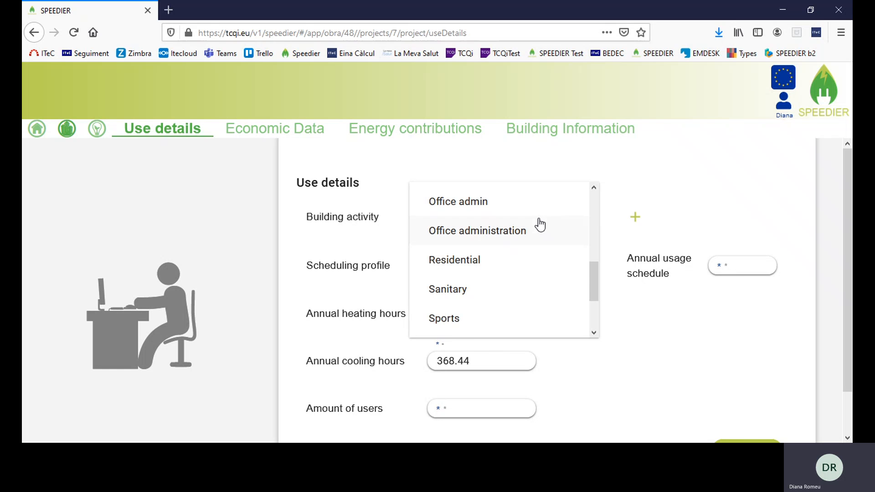
pyautogui.scroll(5, 553, 258)
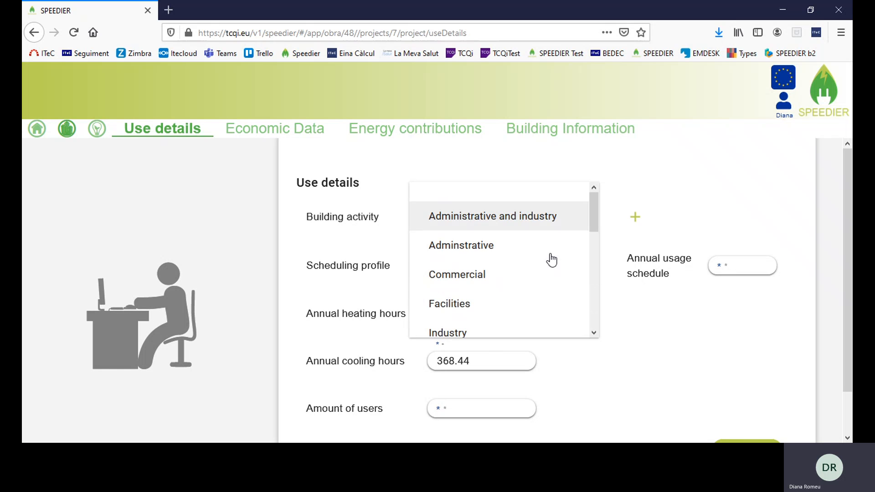
pyautogui.click(724, 186)
pyautogui.click(634, 217)
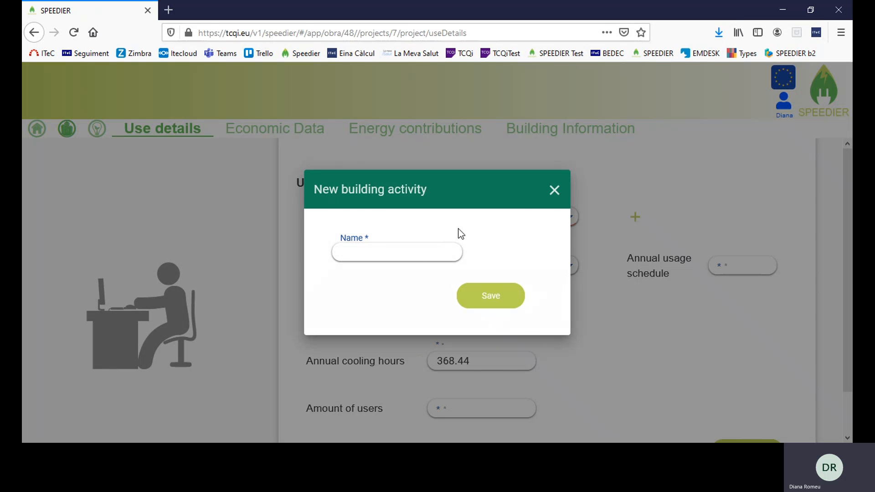
pyautogui.click(554, 190)
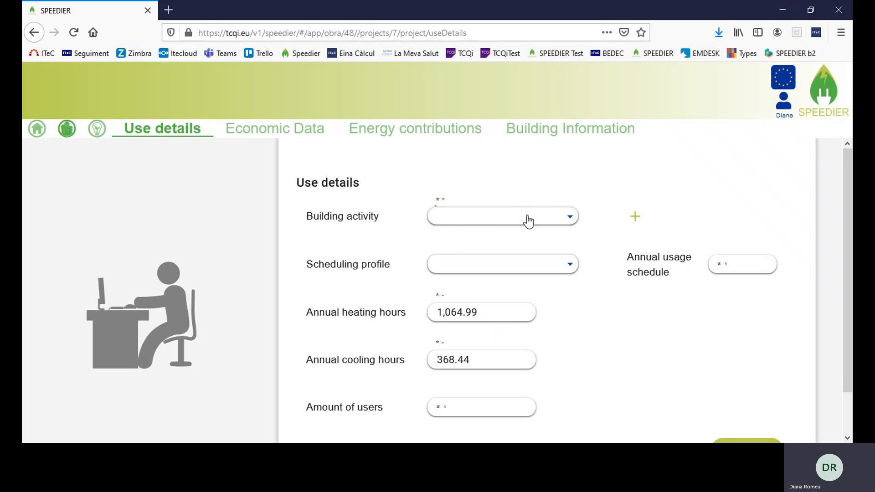
pyautogui.click(525, 218)
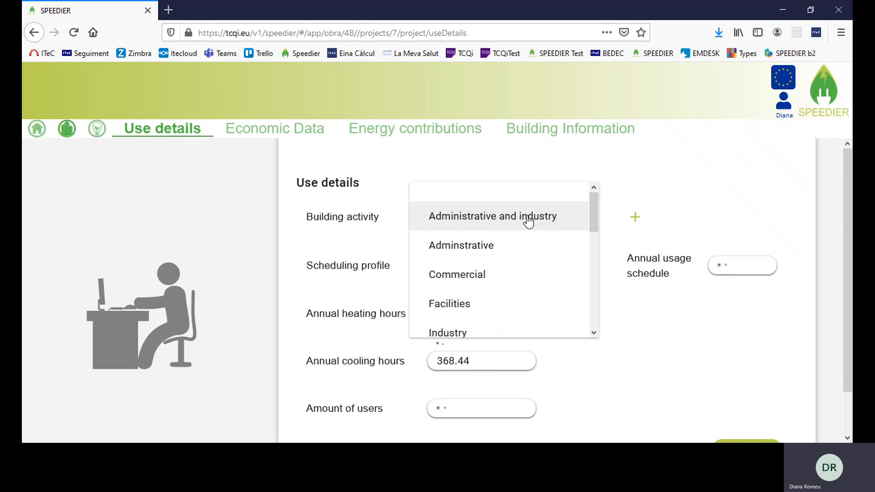
pyautogui.click(487, 246)
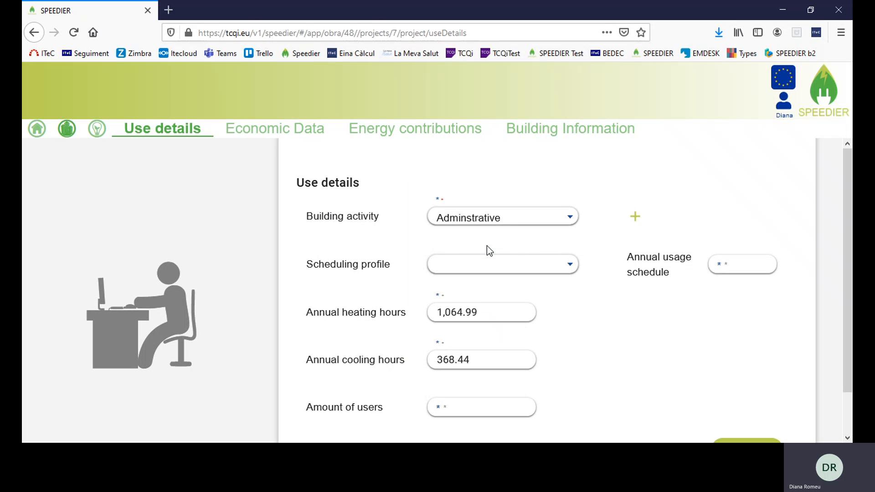
# Choose the Schedule 8h/5d scheduling profile
pyautogui.click(570, 266)
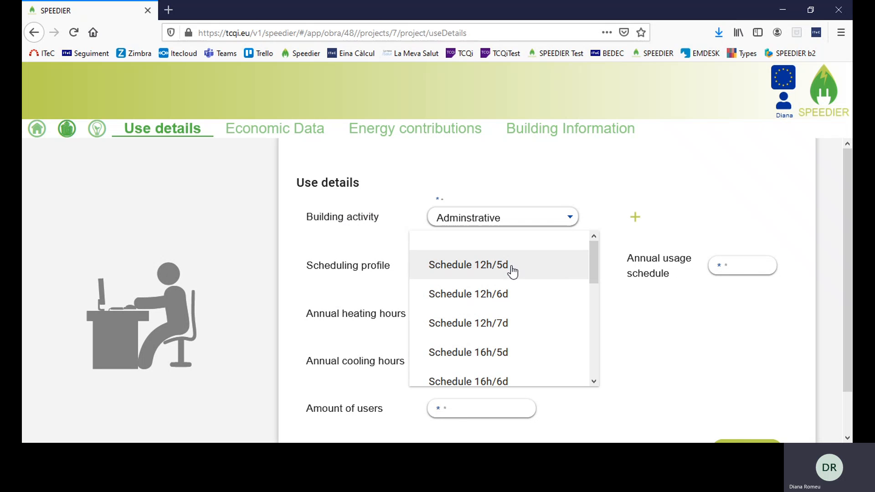
pyautogui.scroll(-2, 511, 275)
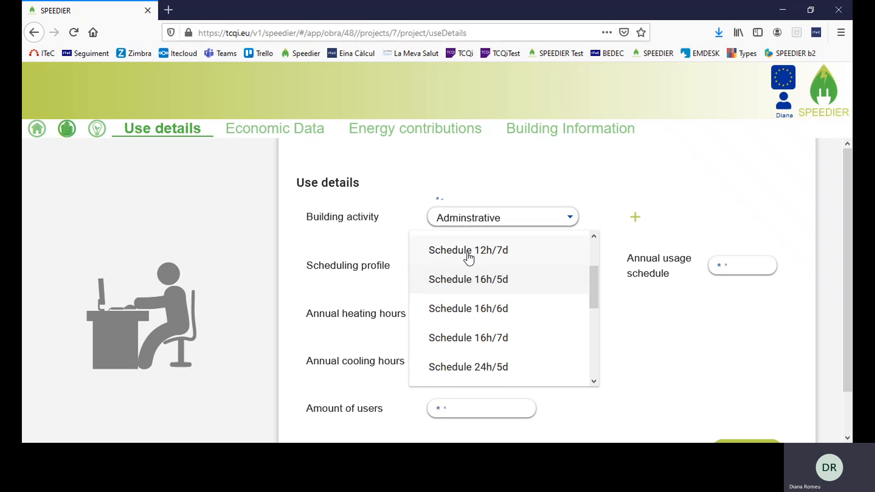
pyautogui.scroll(-4, 532, 277)
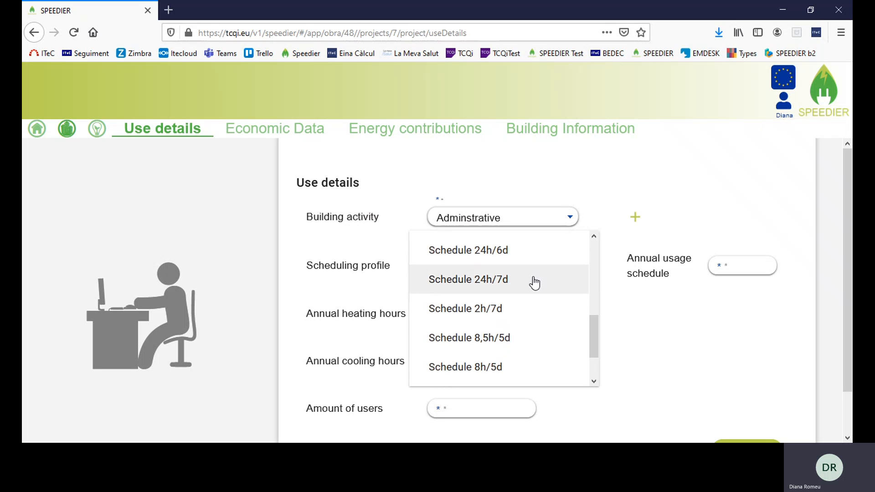
pyautogui.scroll(-2, 533, 285)
pyautogui.click(473, 318)
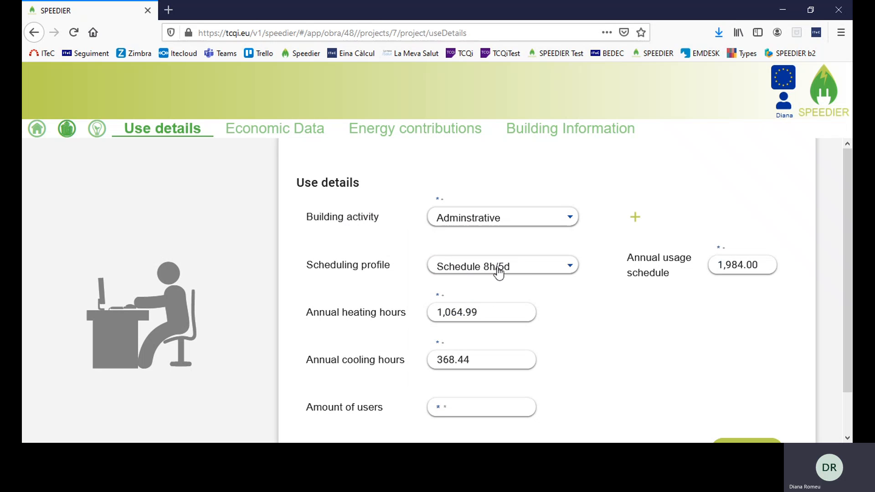
# Change annual usage hours to 1500, then reapply Schedule 8h/5d, restoring 1,984.00 hours
pyautogui.click(763, 265)
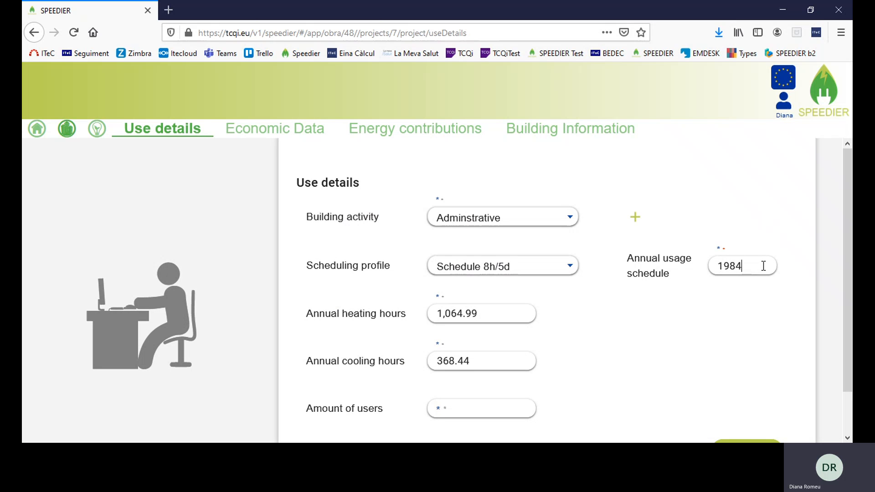
pyautogui.press('BackSpace')
pyautogui.press('BackSpace')
pyautogui.press('BackSpace')
pyautogui.press('BackSpace')
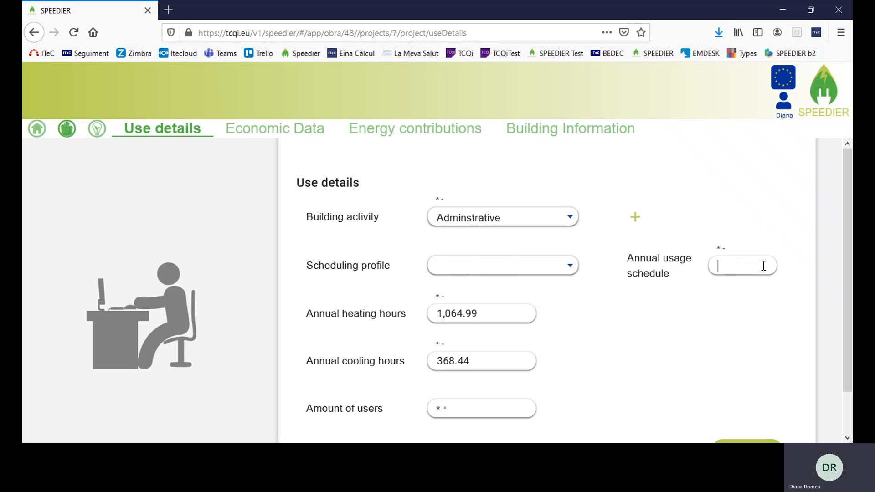
pyautogui.write('1500')
pyautogui.click(709, 304)
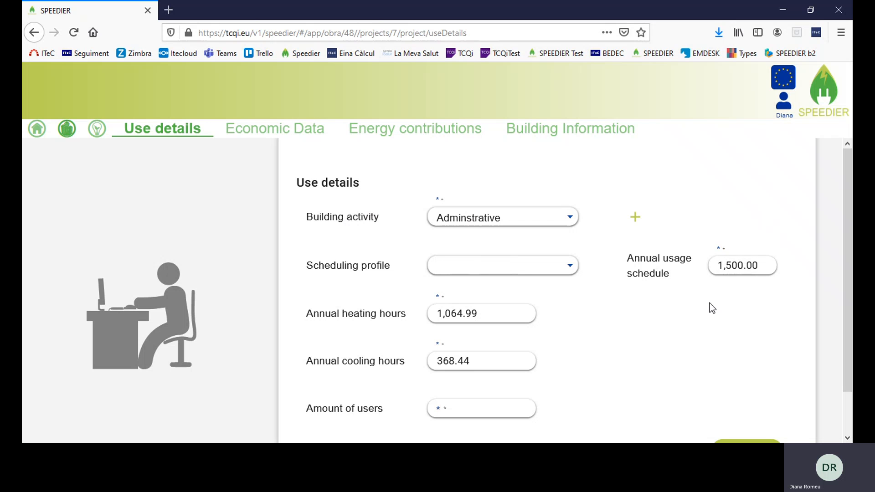
pyautogui.click(572, 269)
pyautogui.scroll(-5, 511, 308)
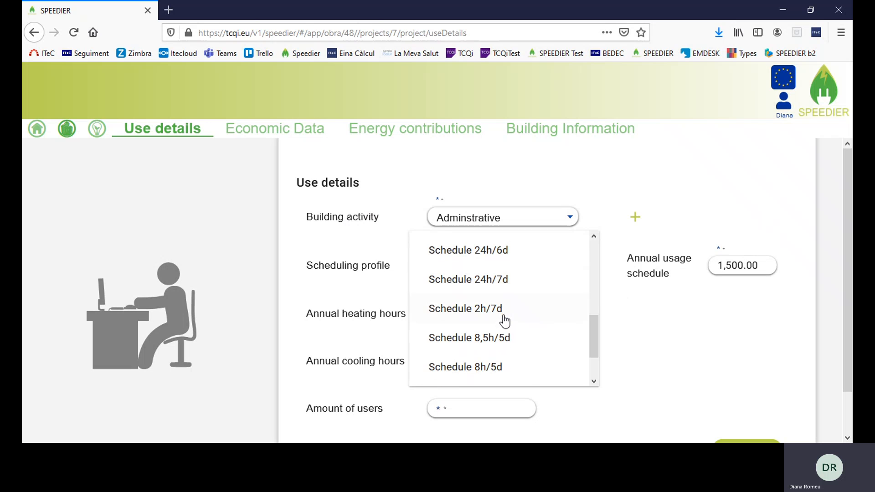
pyautogui.click(479, 372)
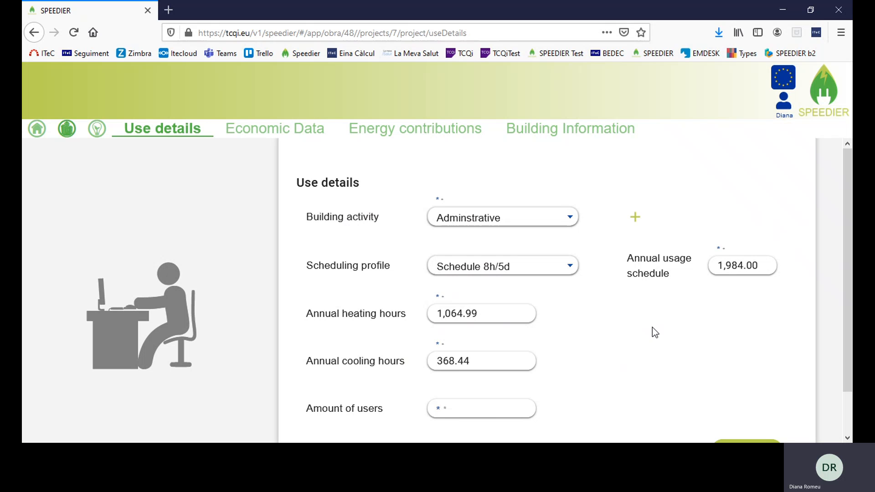
# Enter 50 as the amount of users and save the use details
pyautogui.scroll(-1, 648, 320)
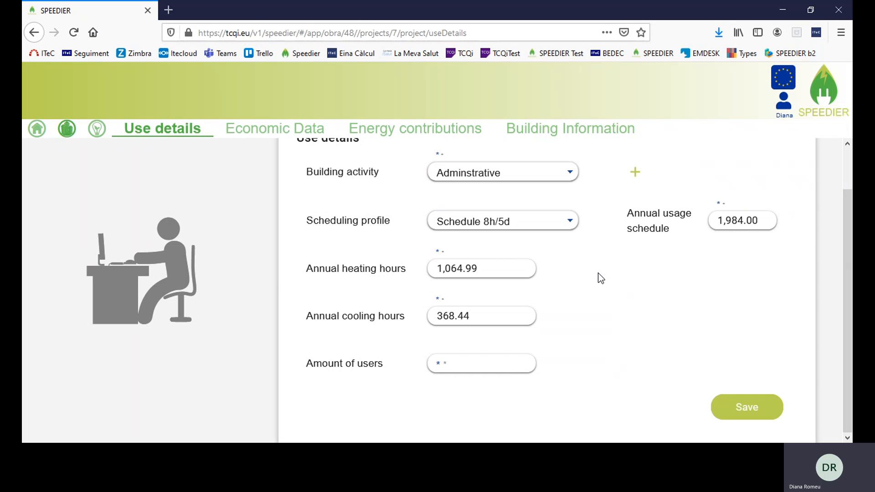
pyautogui.click(475, 369)
pyautogui.write('50')
pyautogui.click(751, 412)
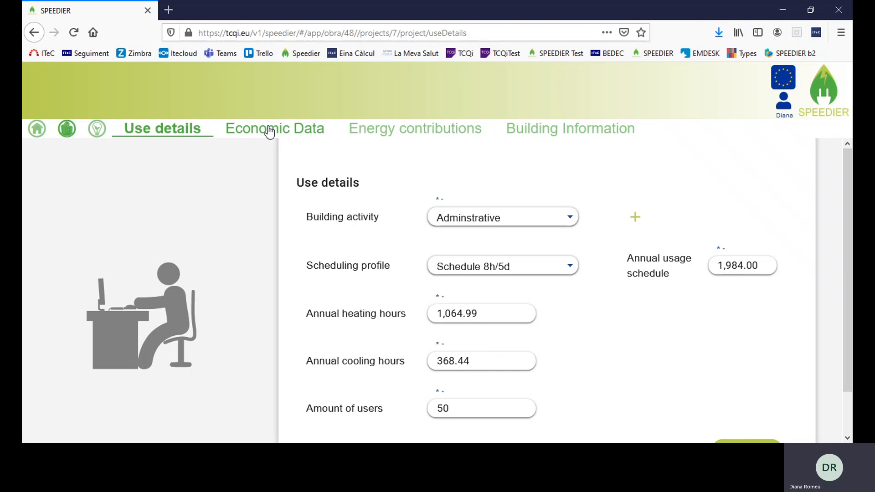
# Enter 10 as the interest rate on the Economic Data page and save it
pyautogui.click(269, 131)
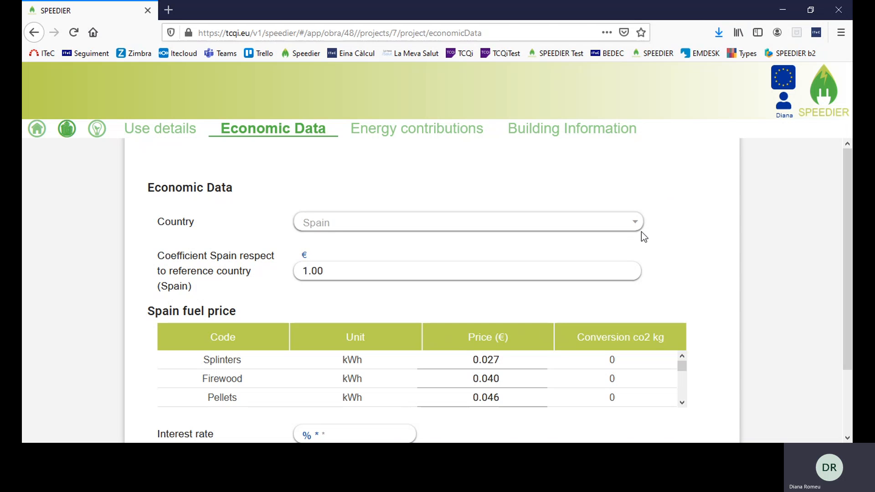
pyautogui.scroll(-2, 687, 242)
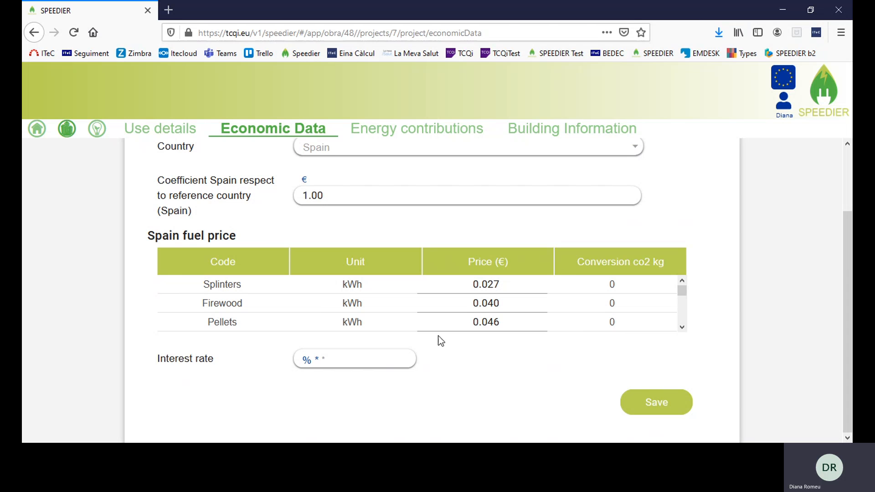
pyautogui.moveTo(323, 359)
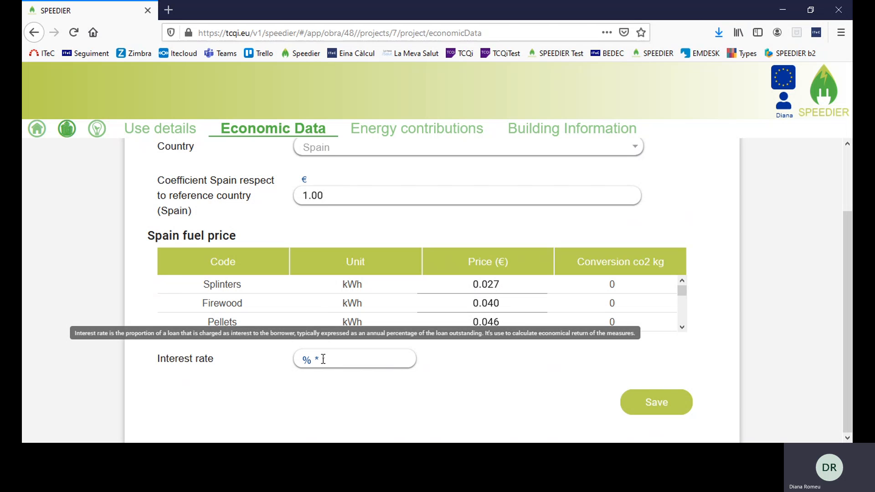
pyautogui.click(323, 359)
pyautogui.write('10')
pyautogui.click(446, 368)
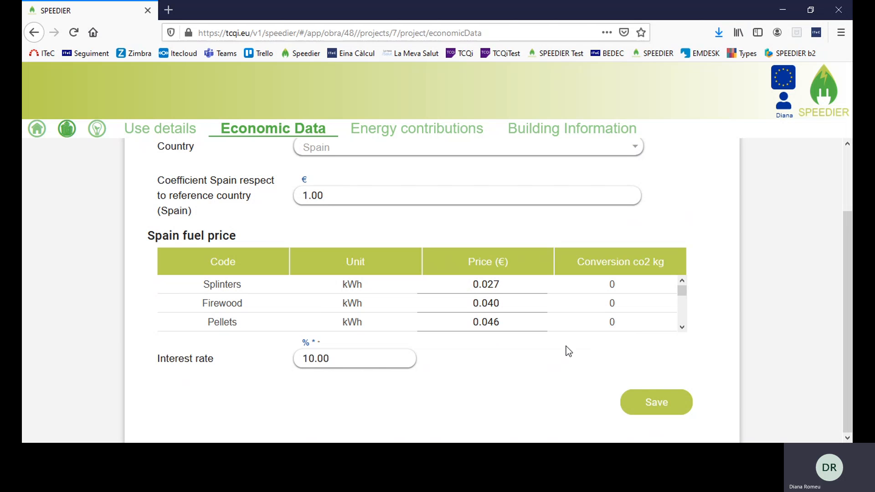
pyautogui.click(669, 401)
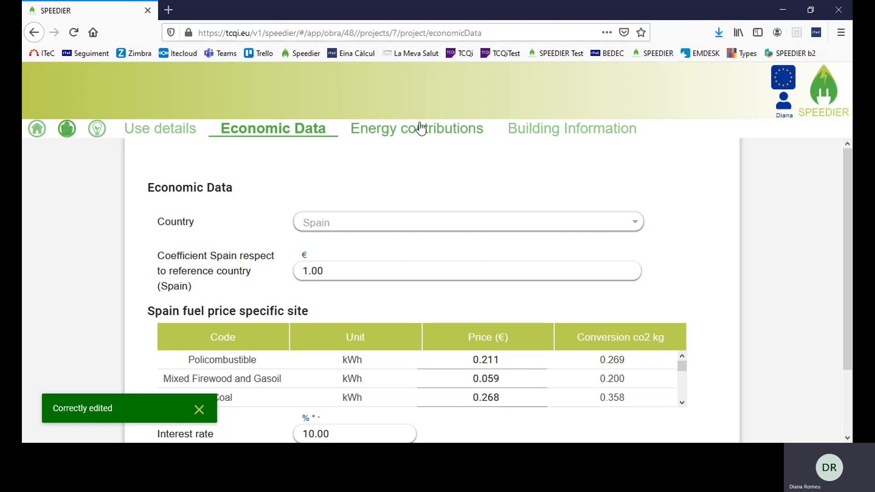
# Review the solar-panel fuel types in Energy contributions, leave it empty, and go to Building Information
pyautogui.click(387, 132)
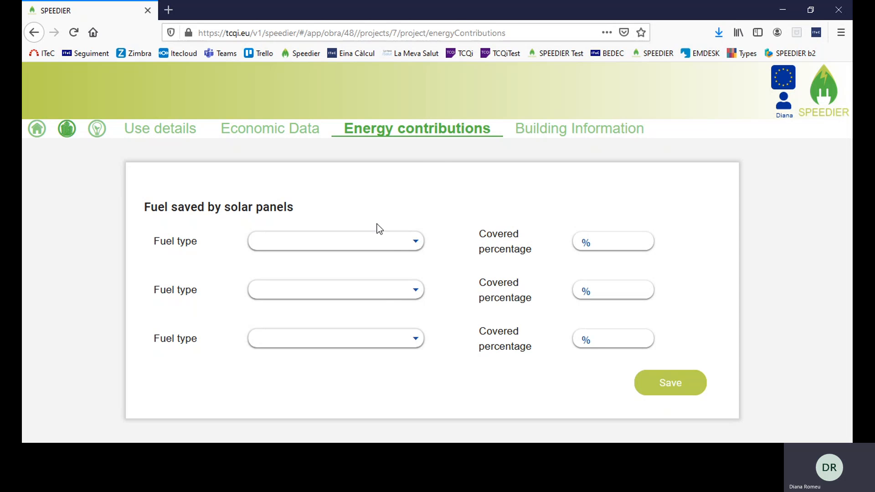
pyautogui.click(414, 242)
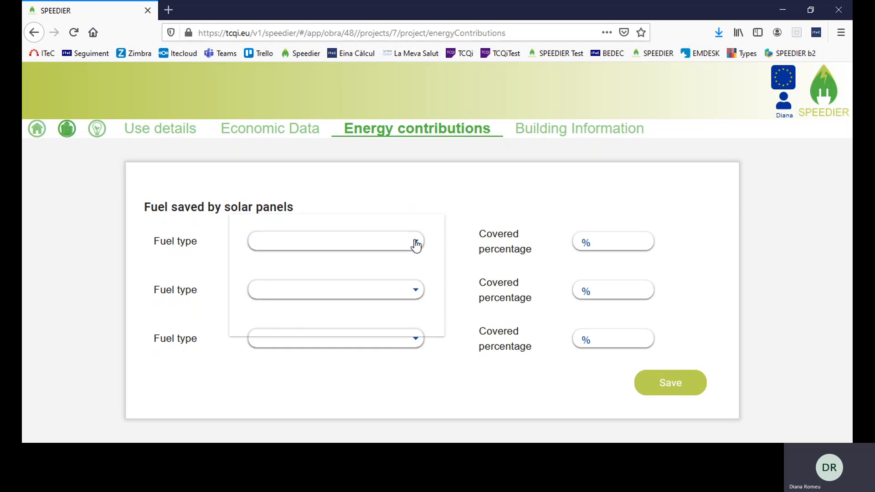
pyautogui.scroll(-2, 395, 294)
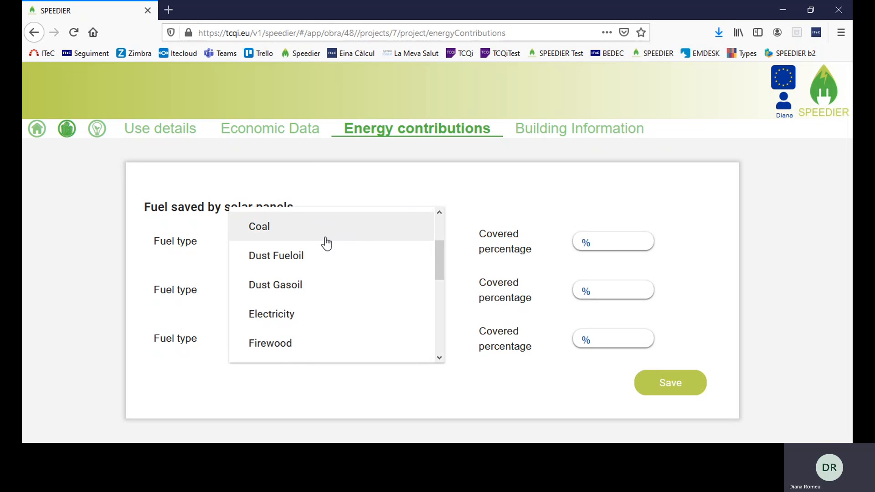
pyautogui.click(482, 193)
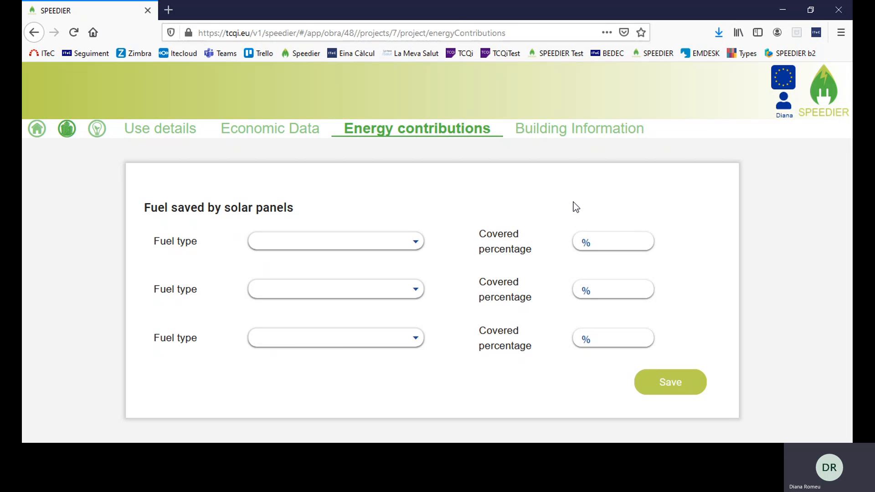
pyautogui.click(561, 133)
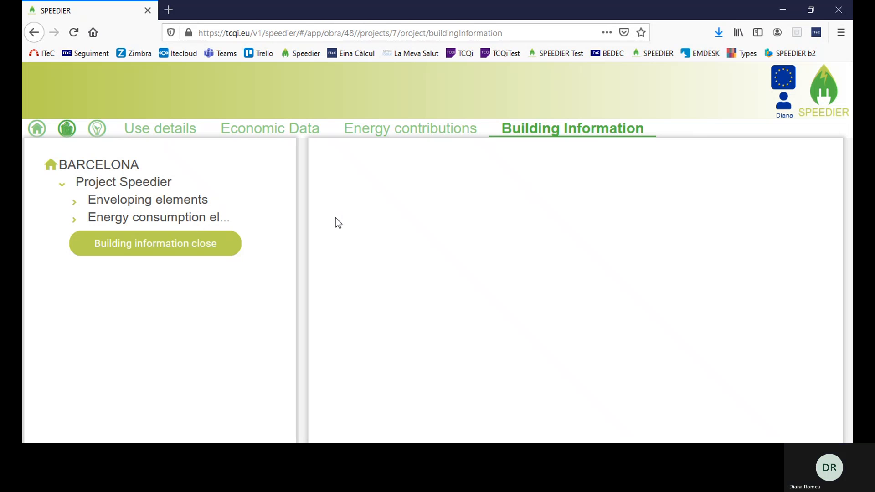
# Expand Enveloping elements and Energy consumption elements, then start adding a new facade
pyautogui.click(74, 201)
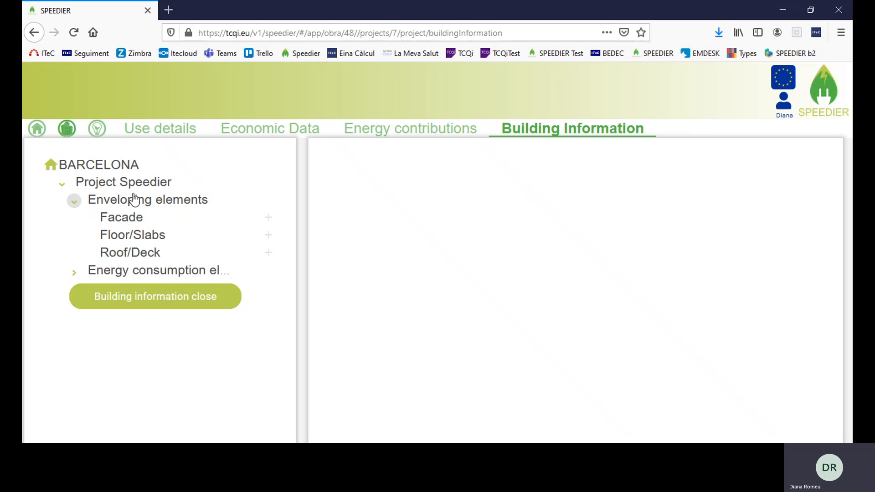
pyautogui.click(75, 275)
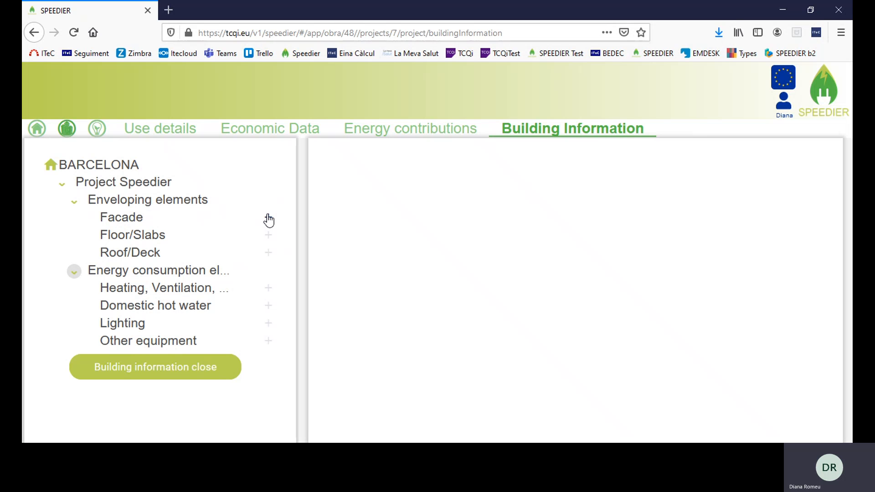
pyautogui.click(191, 212)
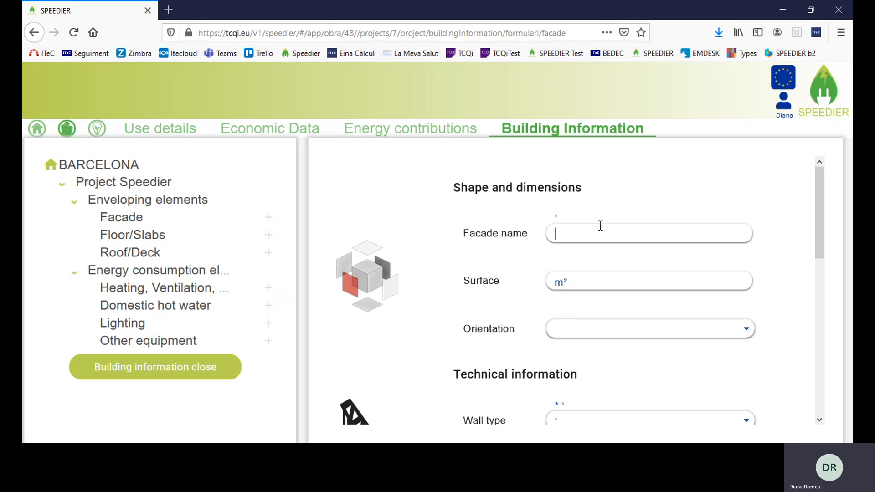
# Enter 'South facade' as the name, 200 m² as the surface, and S (south) as the orientation
pyautogui.write('South facade')
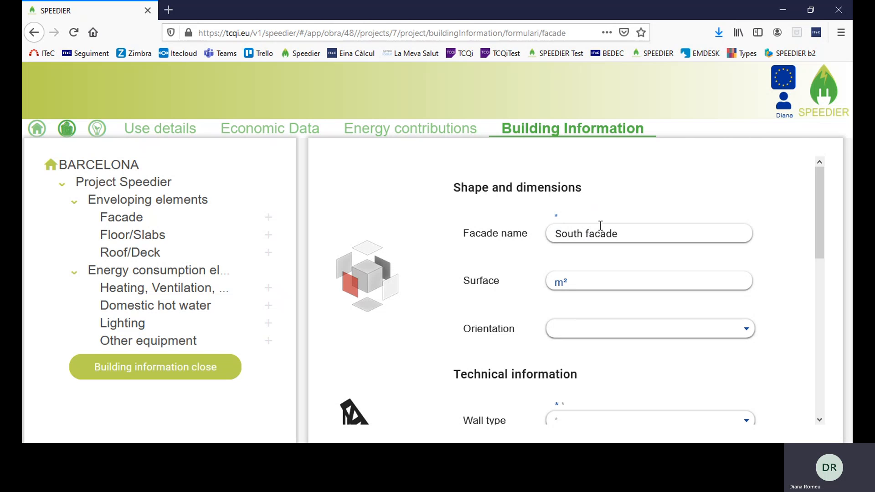
pyautogui.click(599, 276)
pyautogui.write('200')
pyautogui.click(718, 329)
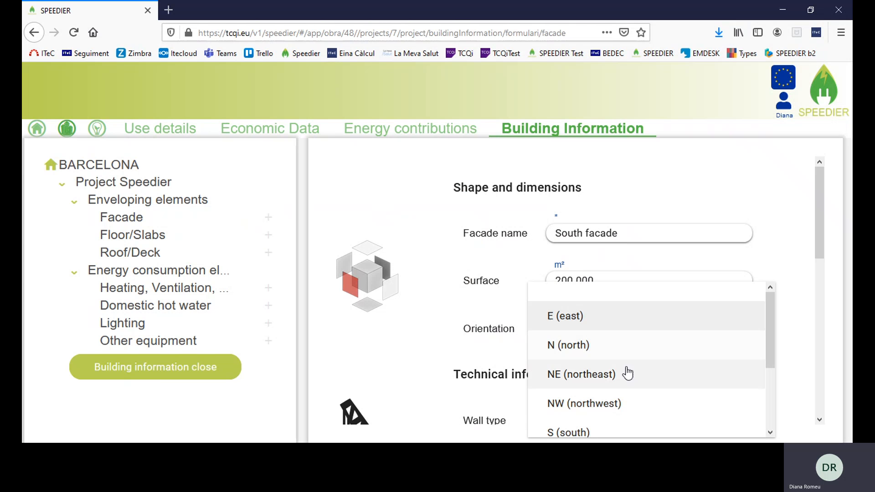
pyautogui.click(583, 430)
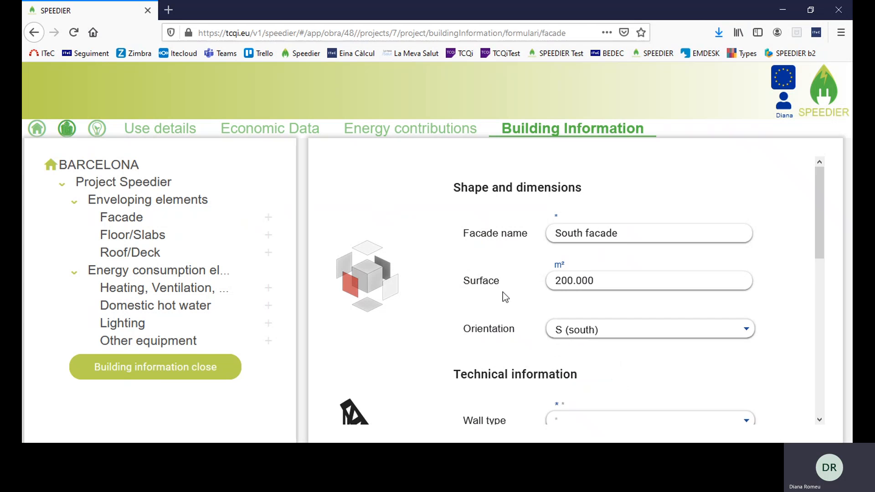
pyautogui.scroll(-2, 508, 285)
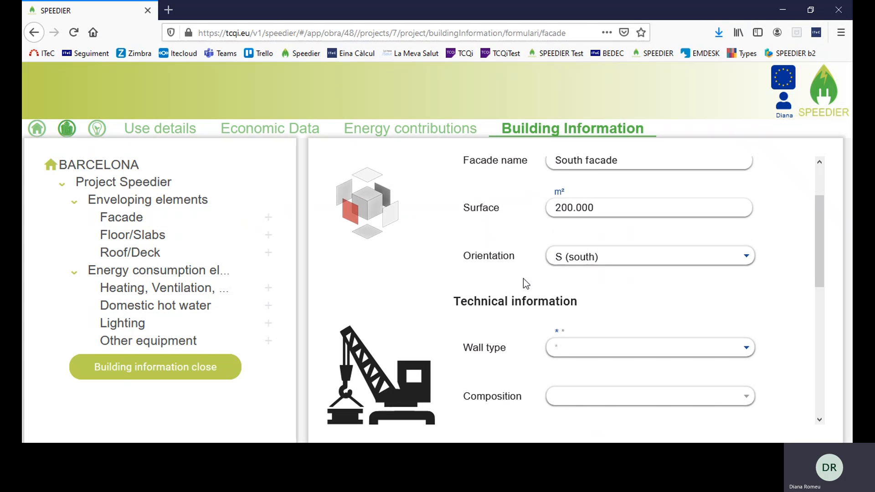
# Make it a double-layer facade wall supported by 1/2-foot ceramic brick
pyautogui.scroll(-2, 802, 249)
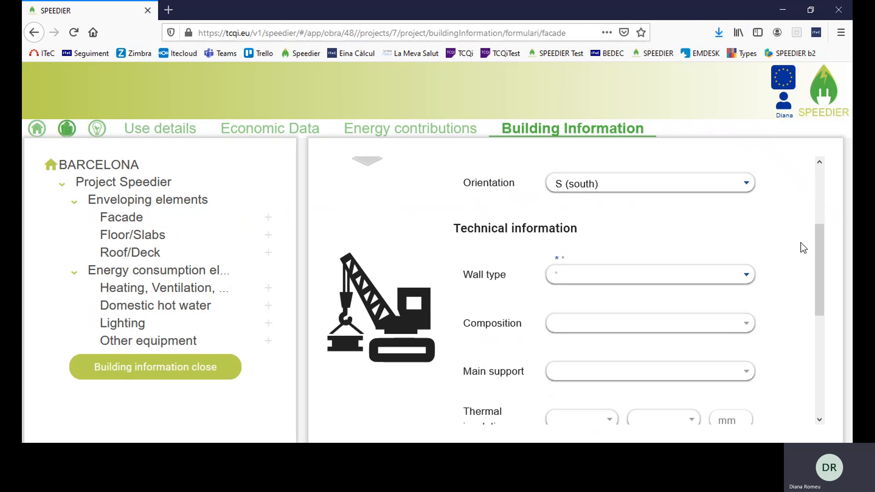
pyautogui.click(747, 277)
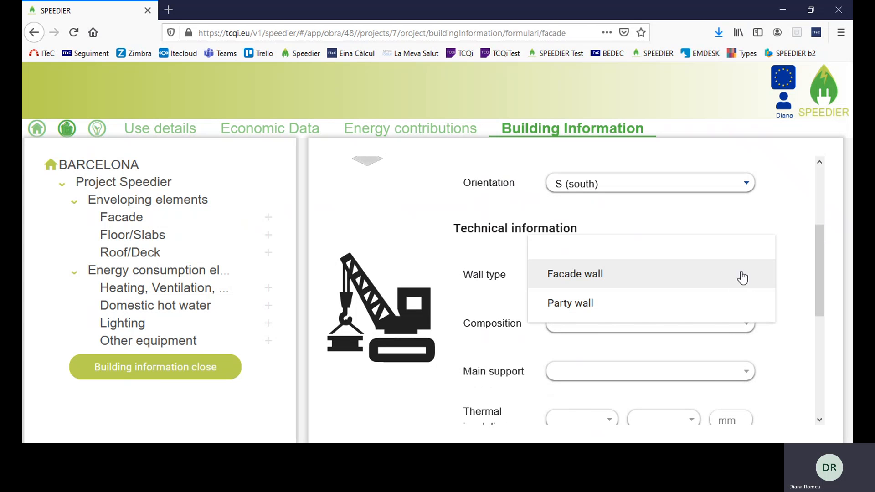
pyautogui.click(707, 279)
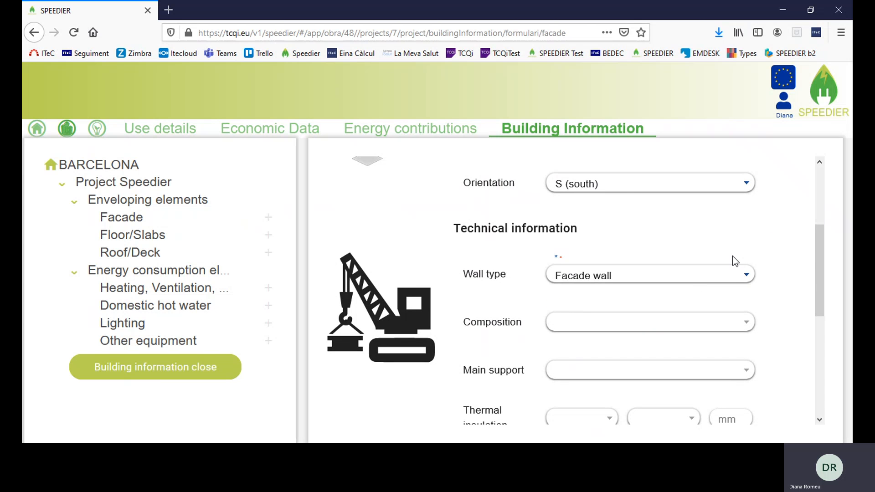
pyautogui.scroll(-2, 797, 217)
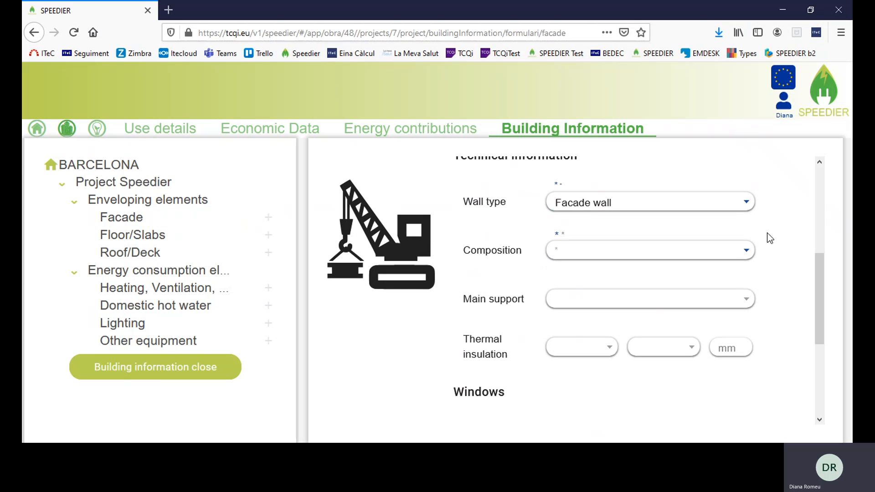
pyautogui.click(744, 257)
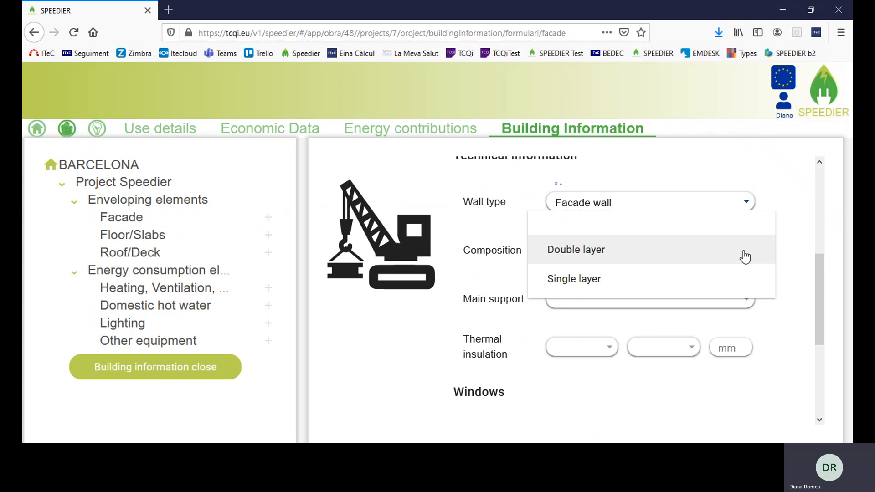
pyautogui.click(680, 256)
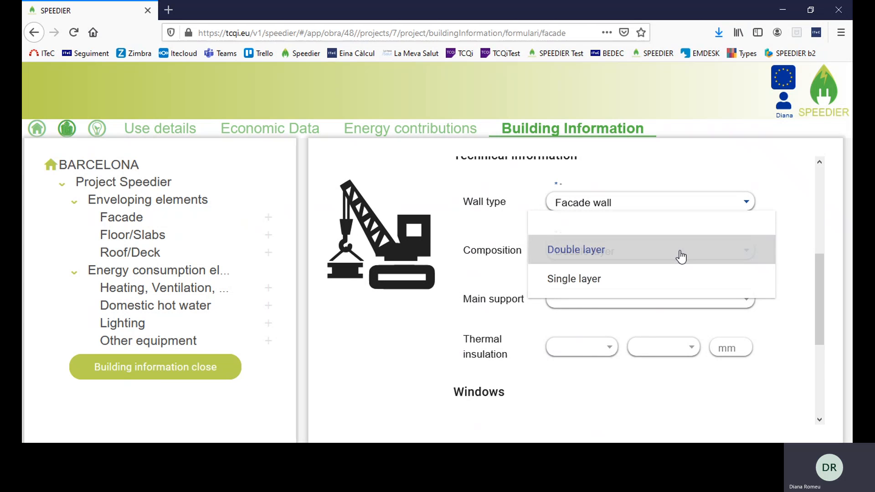
pyautogui.scroll(-3, 782, 226)
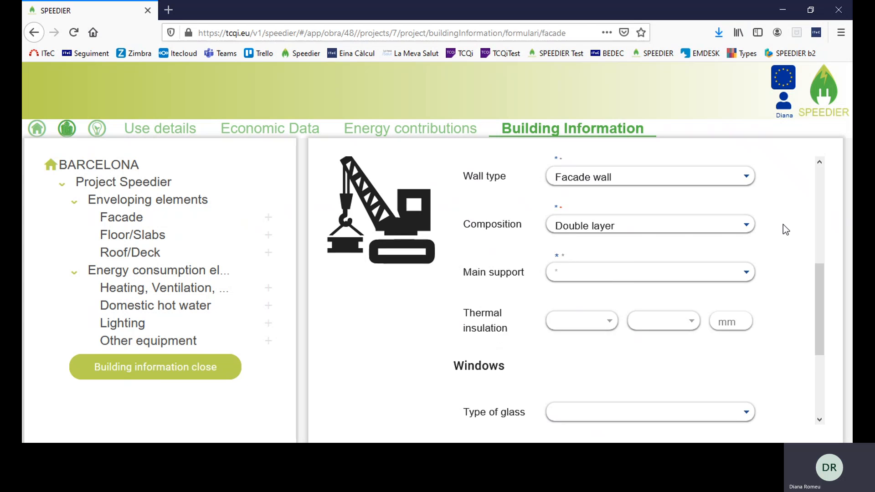
pyautogui.click(746, 232)
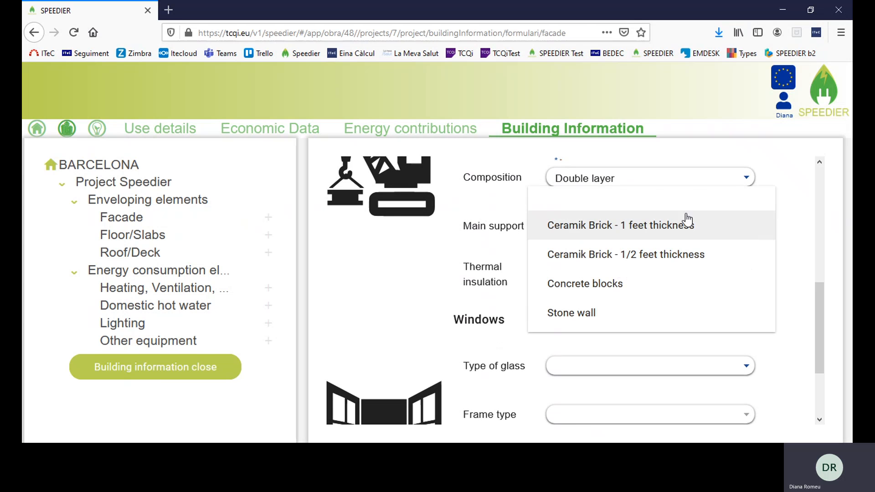
pyautogui.click(596, 259)
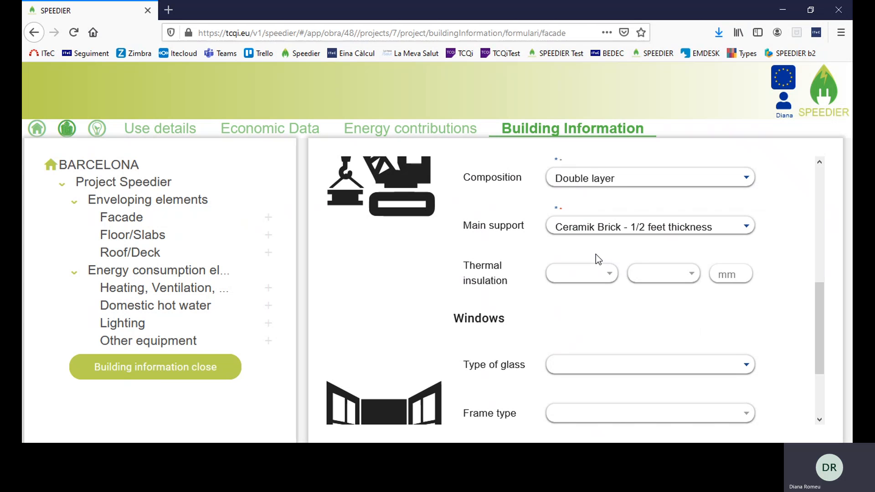
# Mark the facade as thermally insulated with 50 mm EPS
pyautogui.click(610, 275)
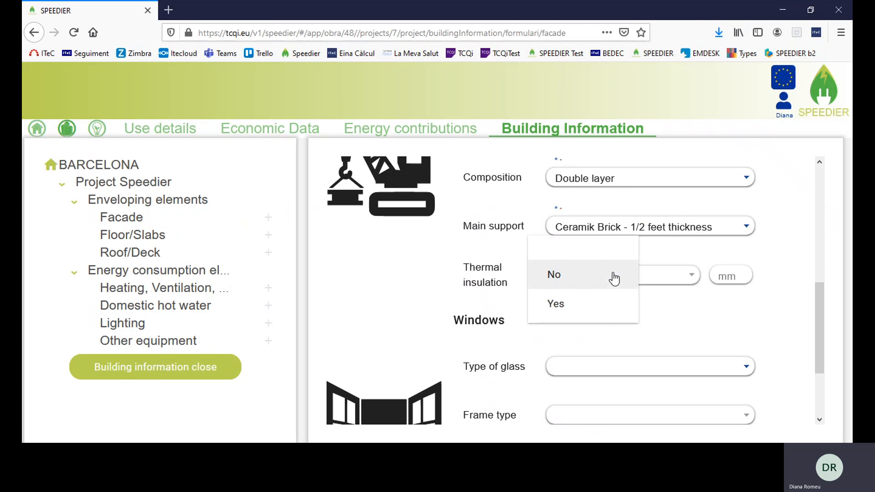
pyautogui.click(577, 313)
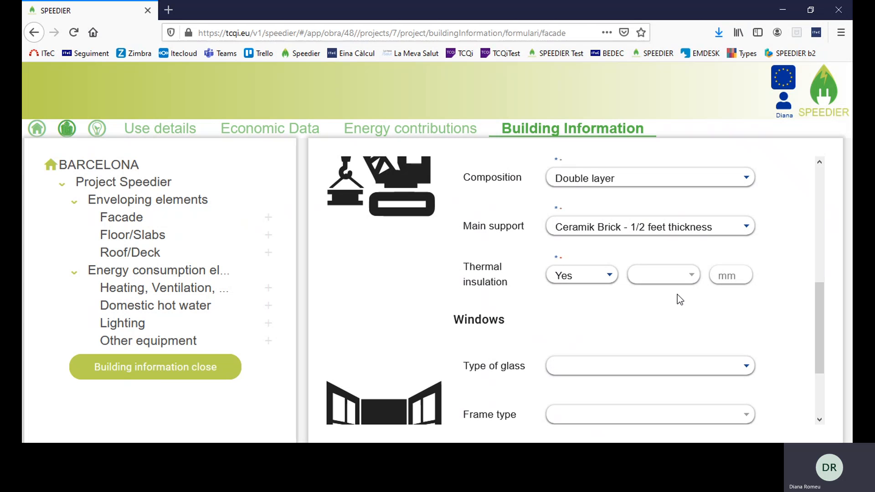
pyautogui.click(693, 276)
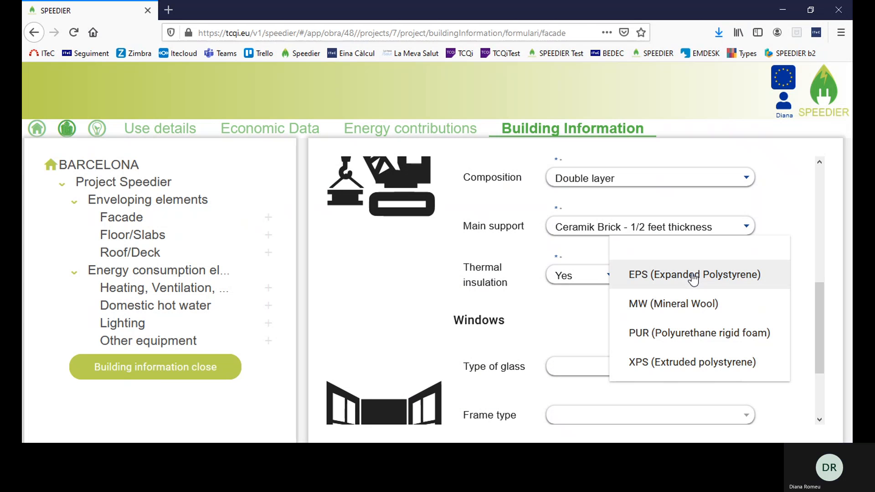
pyautogui.click(683, 278)
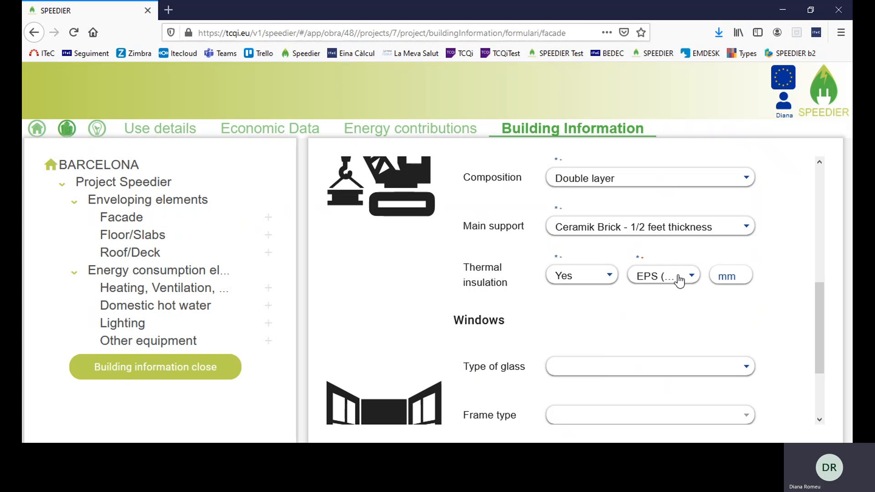
pyautogui.click(729, 276)
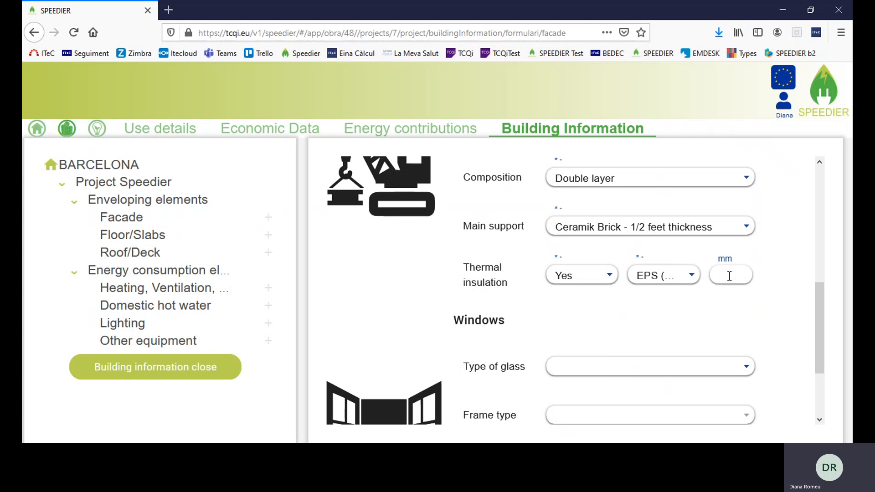
pyautogui.write('50')
pyautogui.click(780, 264)
# Add double low-emission glass, Vinyl Polycarbonate frames and 40 m² windows, then save the facade
pyautogui.scroll(-3, 703, 317)
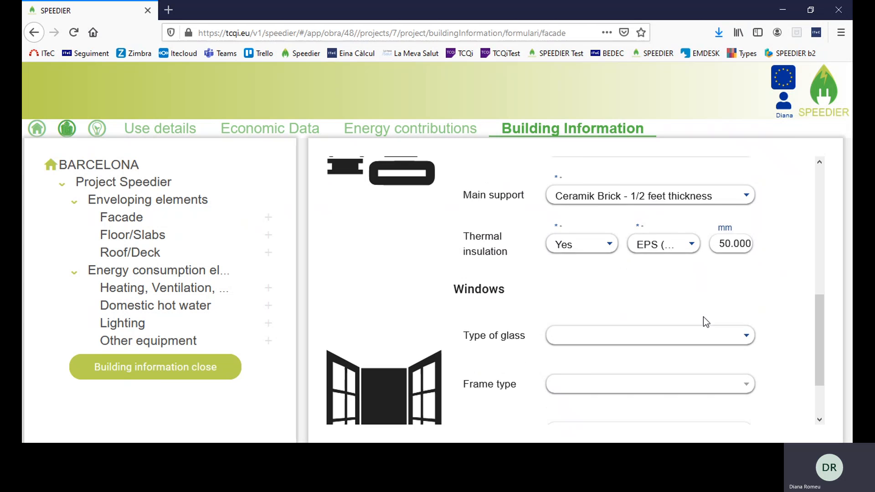
pyautogui.click(746, 296)
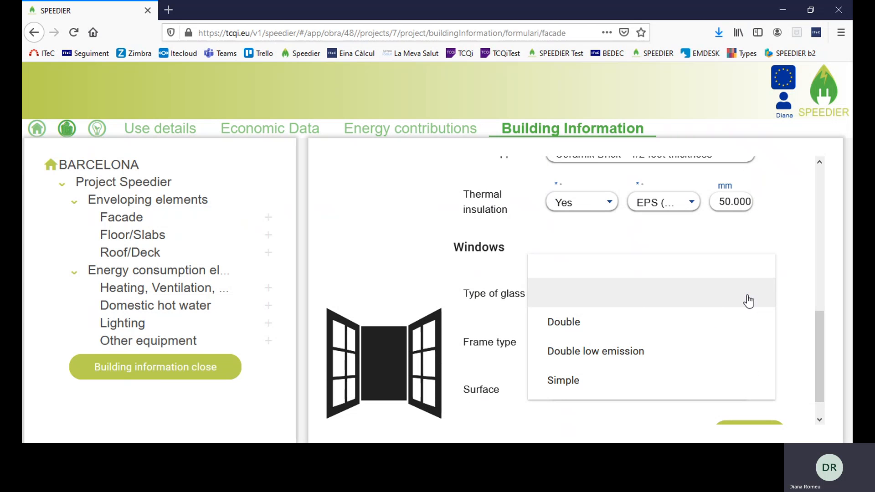
pyautogui.click(623, 351)
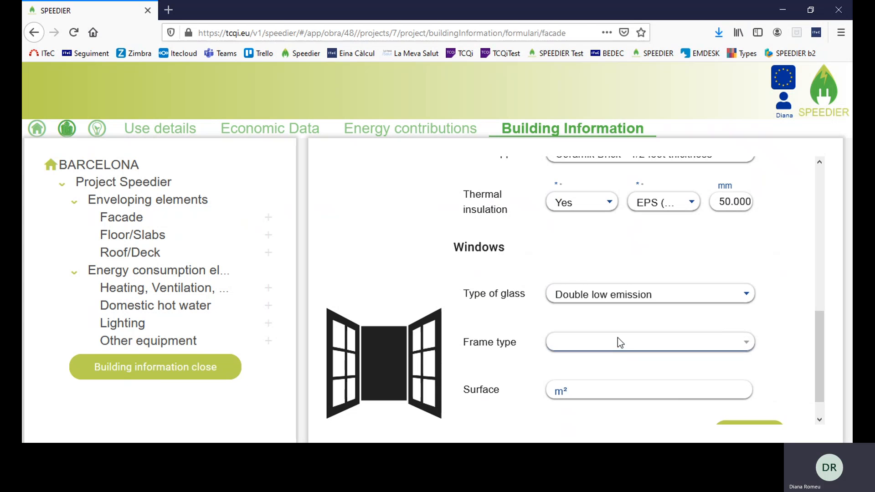
pyautogui.click(618, 349)
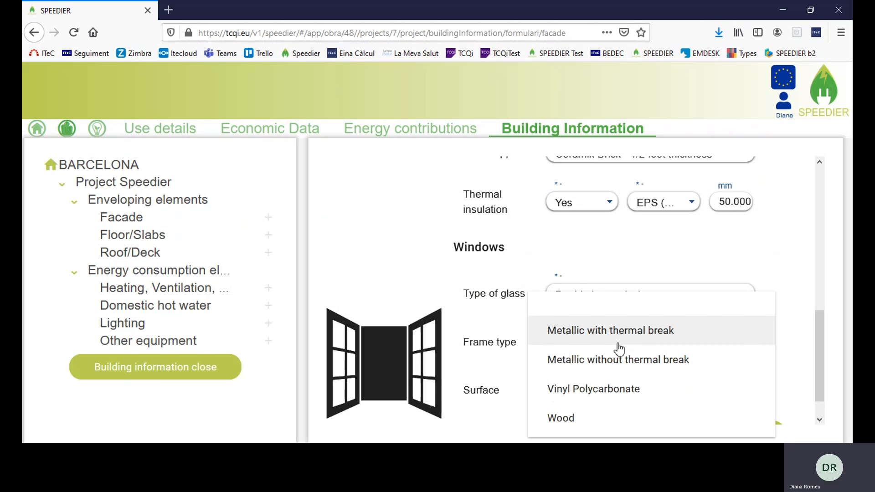
pyautogui.click(579, 390)
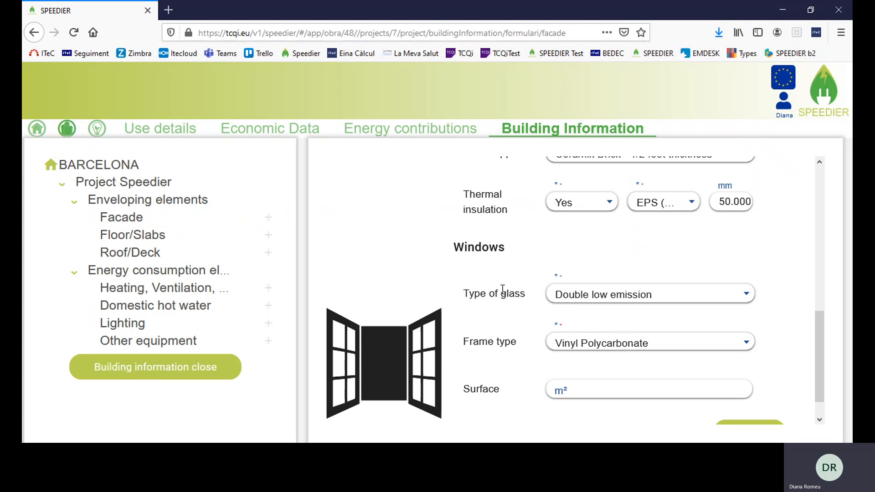
pyautogui.scroll(-1, 632, 368)
pyautogui.click(620, 359)
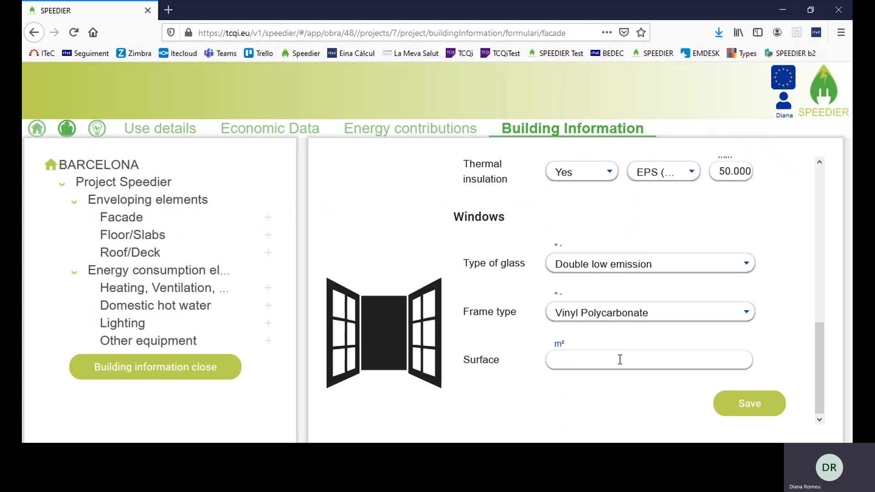
pyautogui.write('40')
pyautogui.click(752, 410)
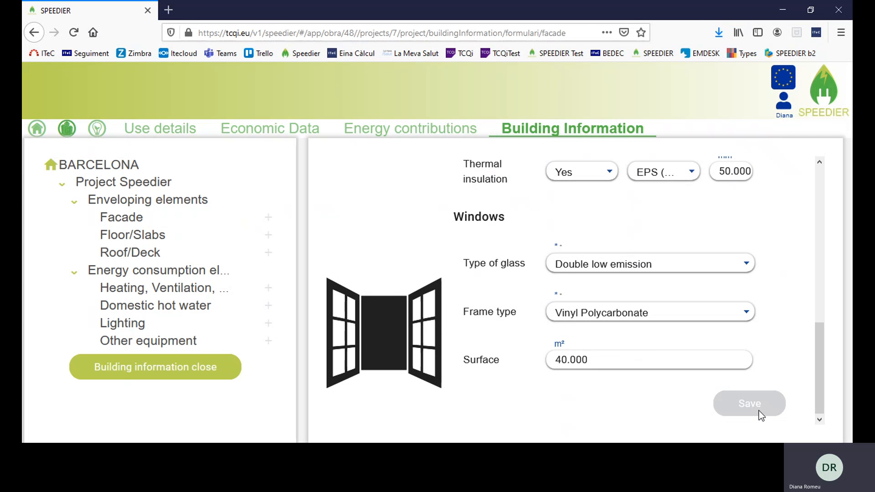
# Expand the saved facades, look over empty Floor and Roof forms, then start a new HVAC system
pyautogui.click(86, 220)
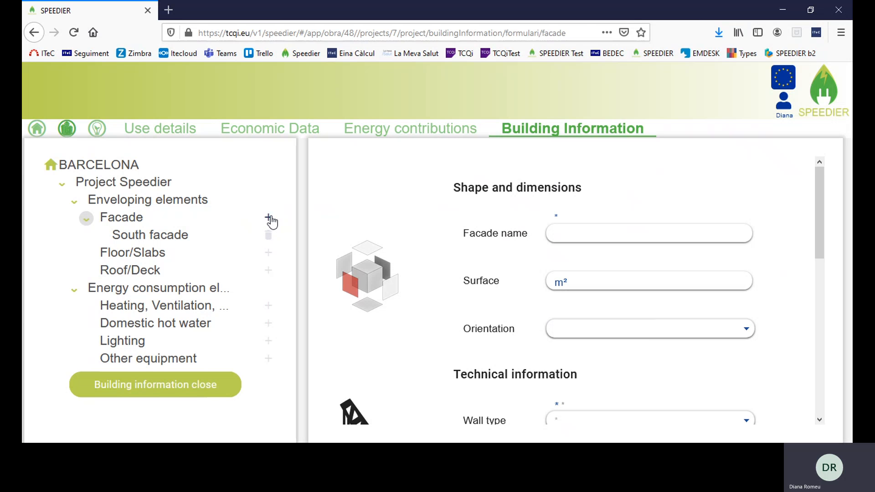
pyautogui.click(270, 257)
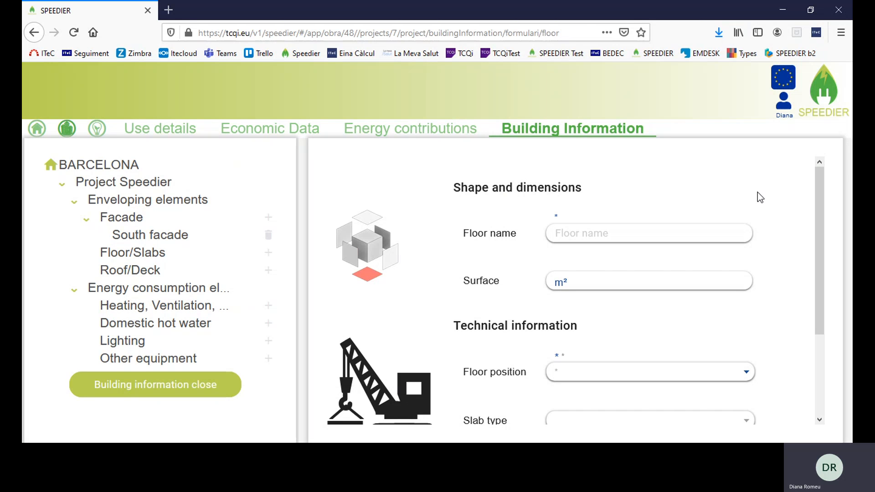
pyautogui.scroll(-2, 767, 268)
pyautogui.scroll(-1, 774, 291)
pyautogui.scroll(4, 775, 290)
pyautogui.click(269, 272)
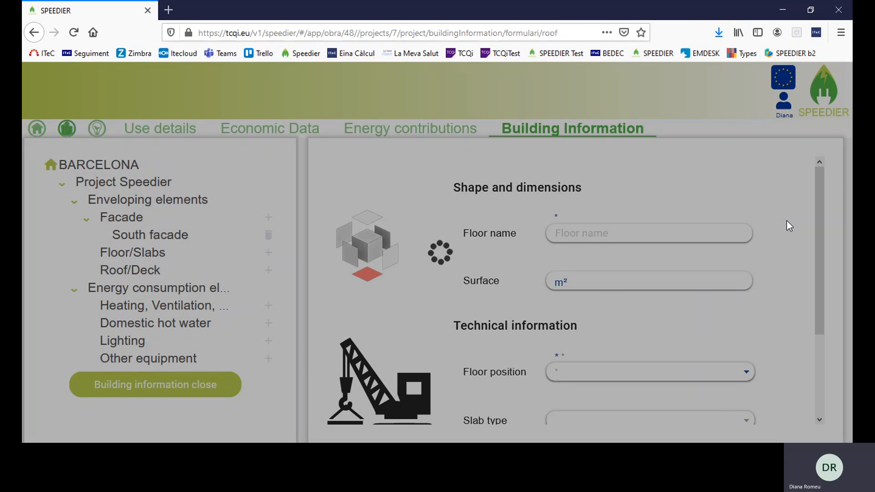
pyautogui.scroll(-2, 772, 246)
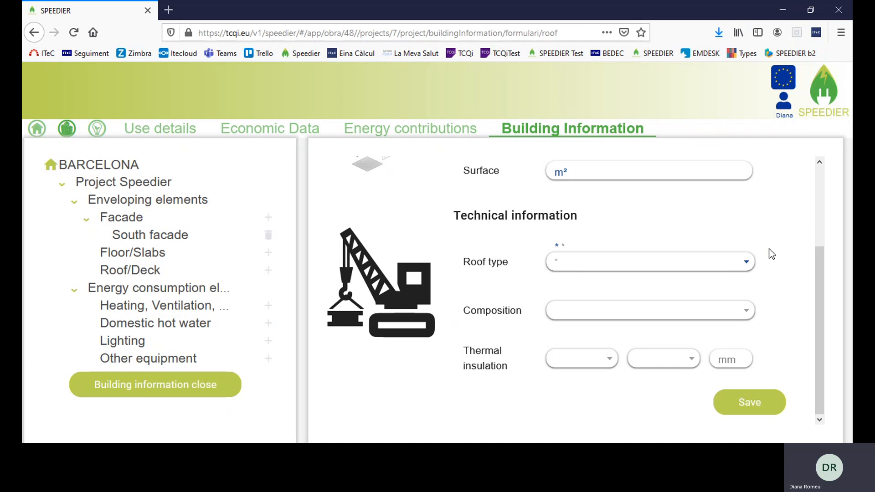
pyautogui.scroll(2, 772, 254)
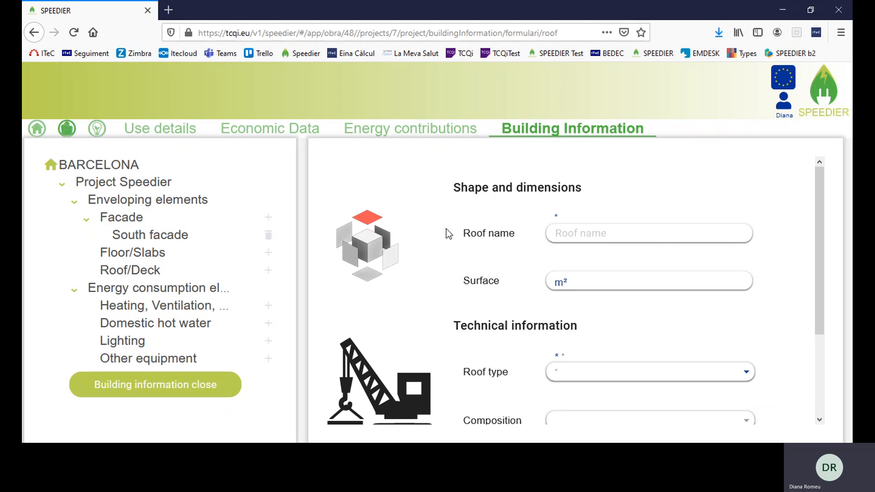
pyautogui.click(268, 306)
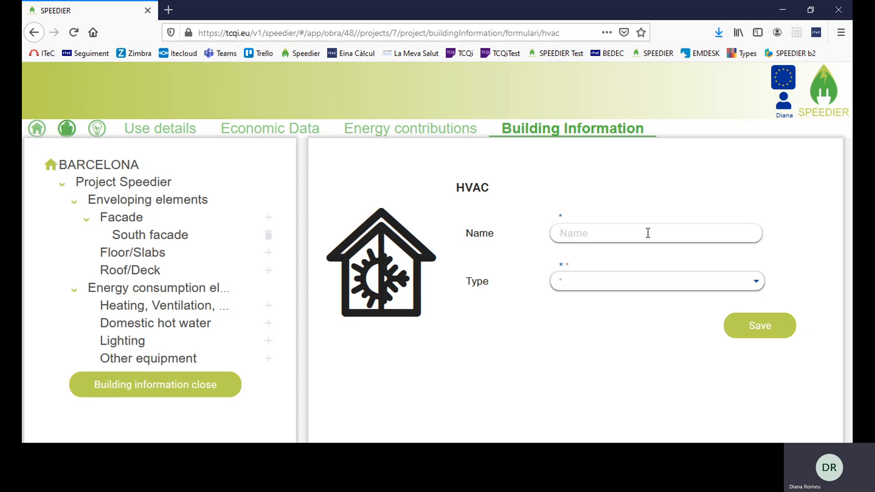
# Name the HVAC system 'Heating and cooling' and first pick the Cooling only type
pyautogui.click(648, 233)
pyautogui.write('H')
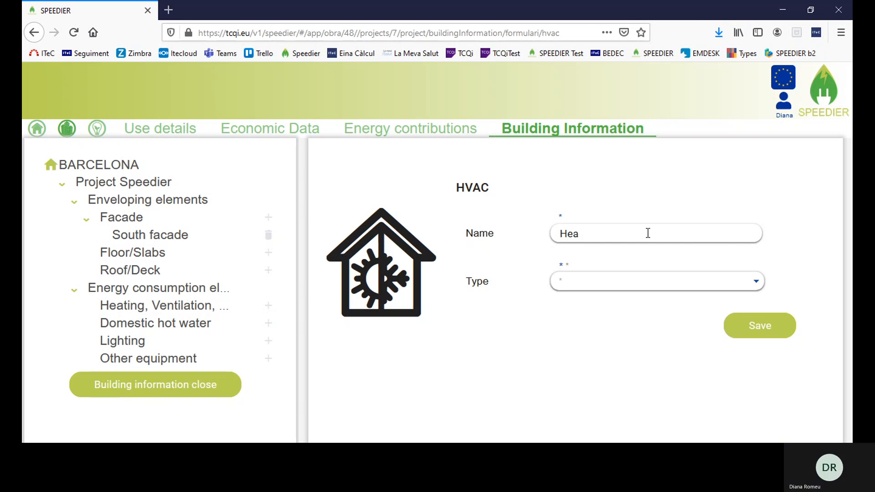
pyautogui.write('ea')
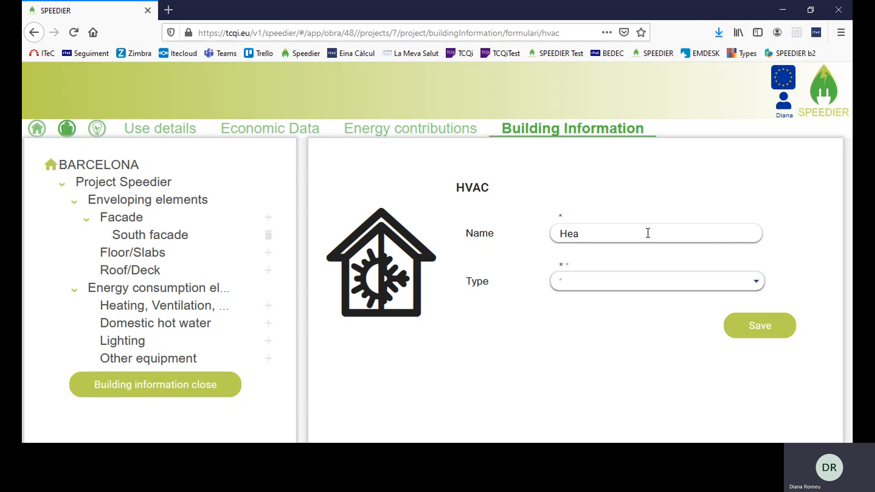
pyautogui.write('ting and cooling')
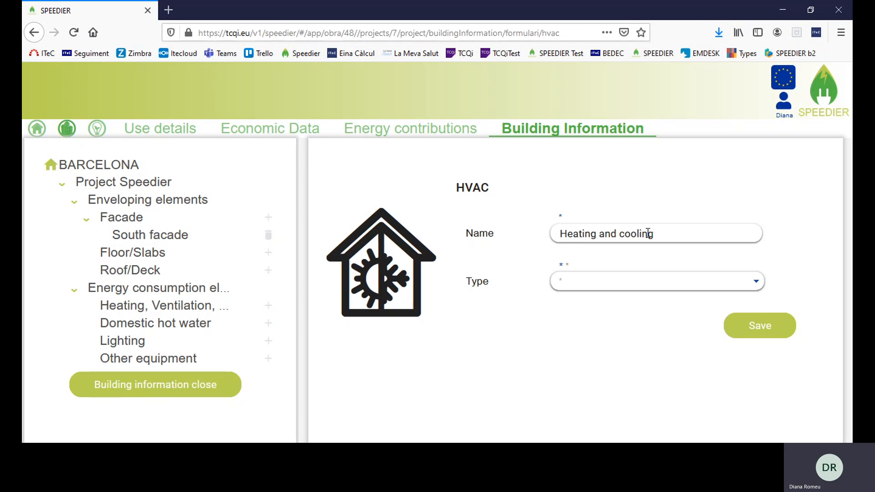
pyautogui.click(756, 287)
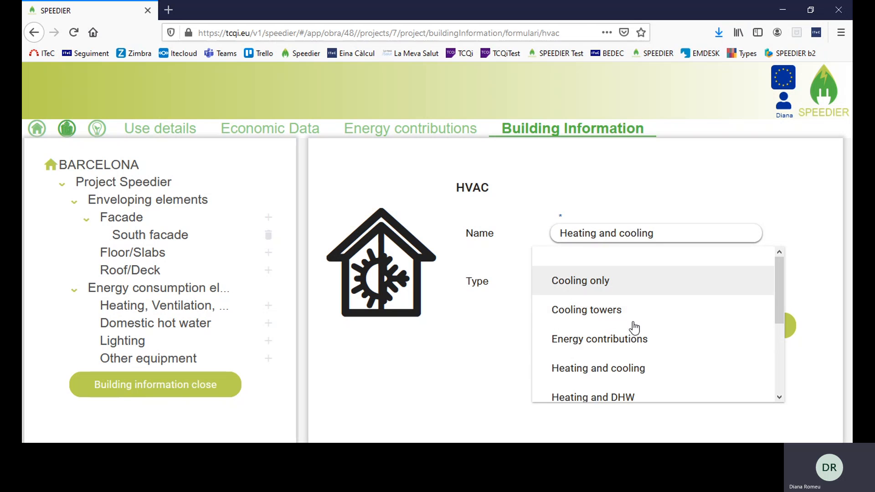
pyautogui.click(636, 288)
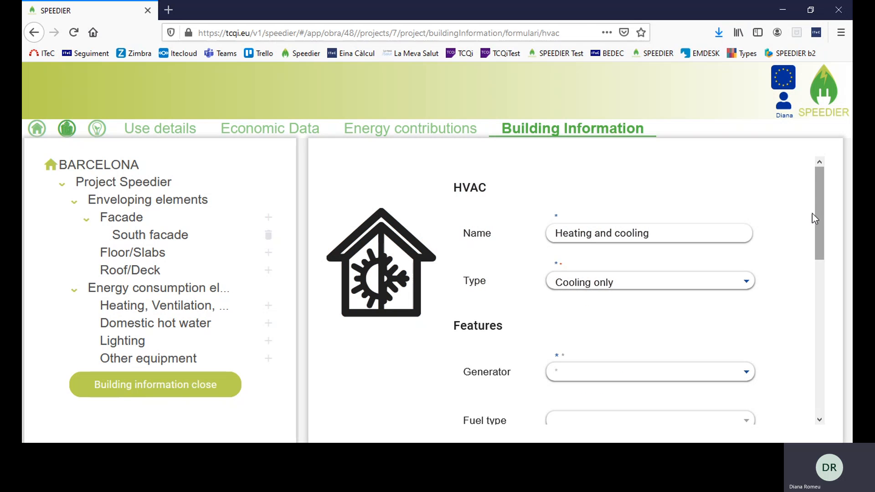
pyautogui.scroll(-2, 793, 209)
pyautogui.scroll(-6, 794, 222)
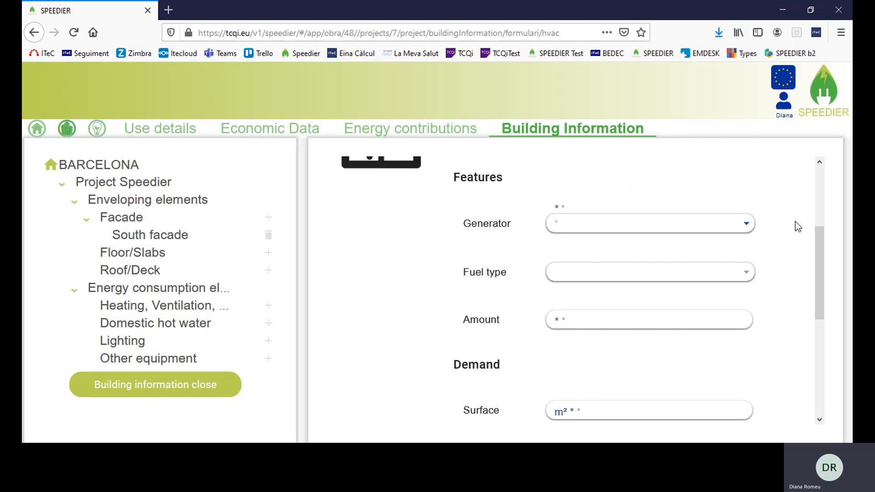
pyautogui.scroll(6, 795, 222)
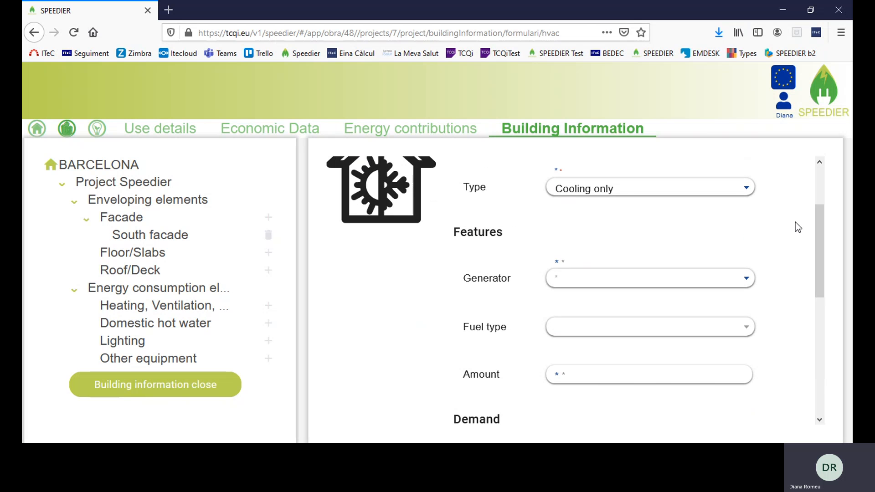
# Change the HVAC type via Heating and DHW to Heating and cooling
pyautogui.click(745, 190)
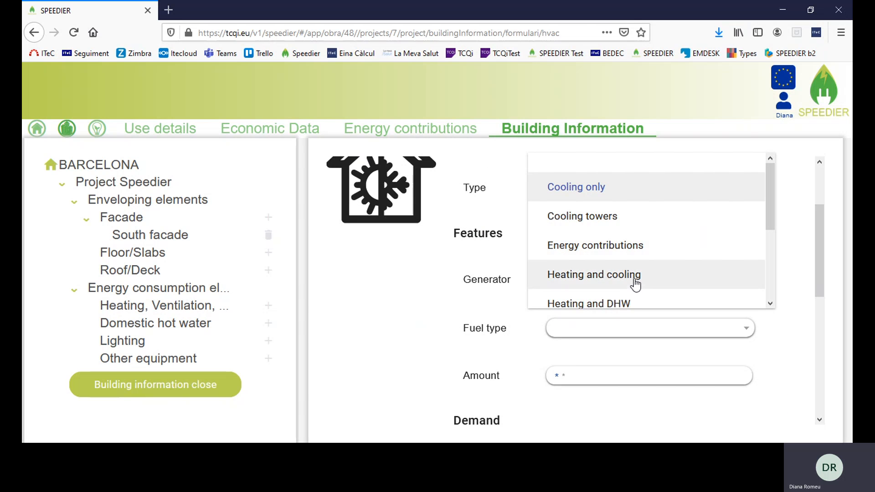
pyautogui.click(635, 301)
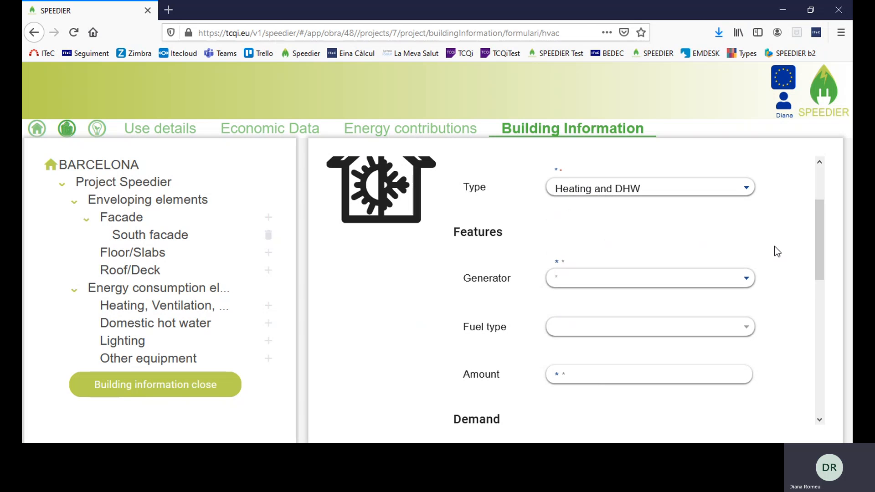
pyautogui.scroll(-8, 776, 246)
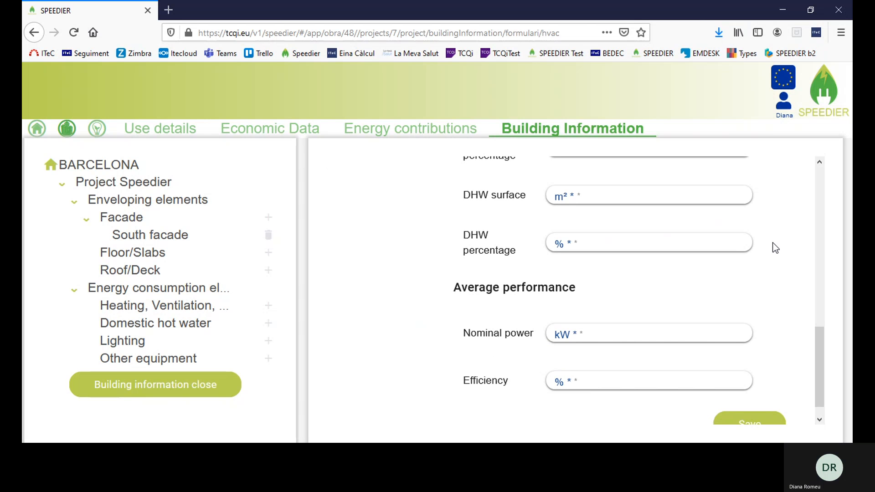
pyautogui.scroll(10, 773, 247)
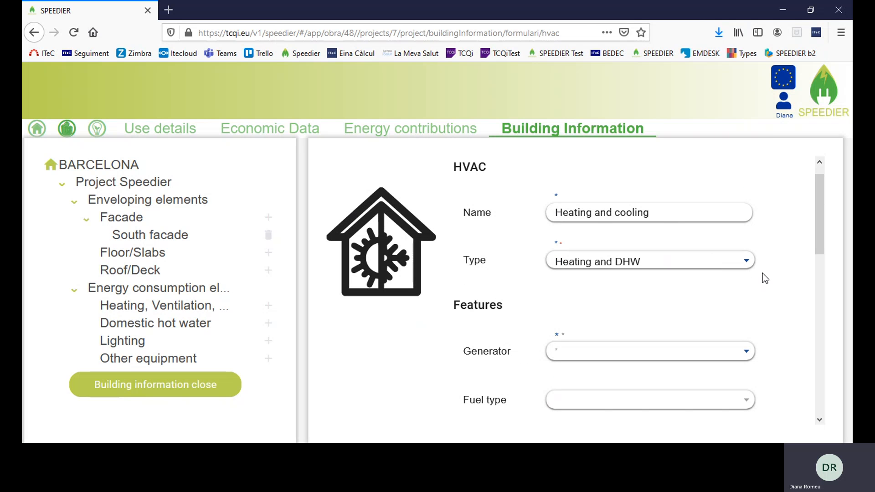
pyautogui.click(746, 261)
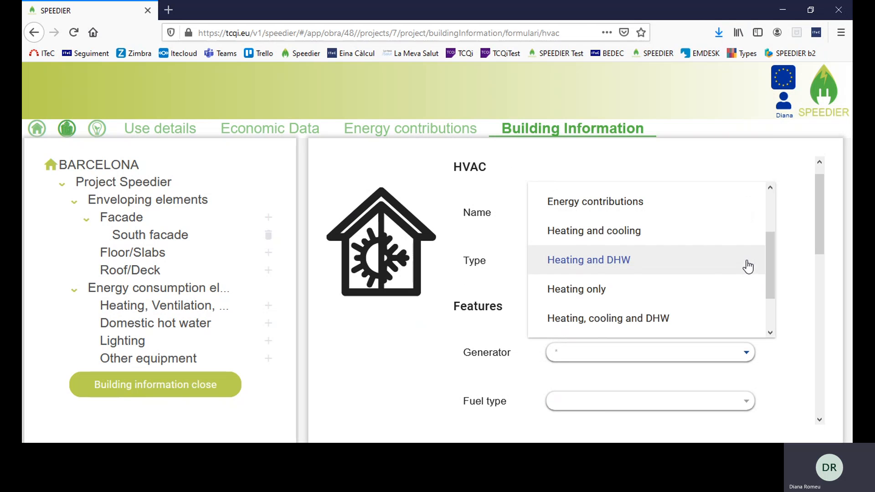
pyautogui.click(654, 232)
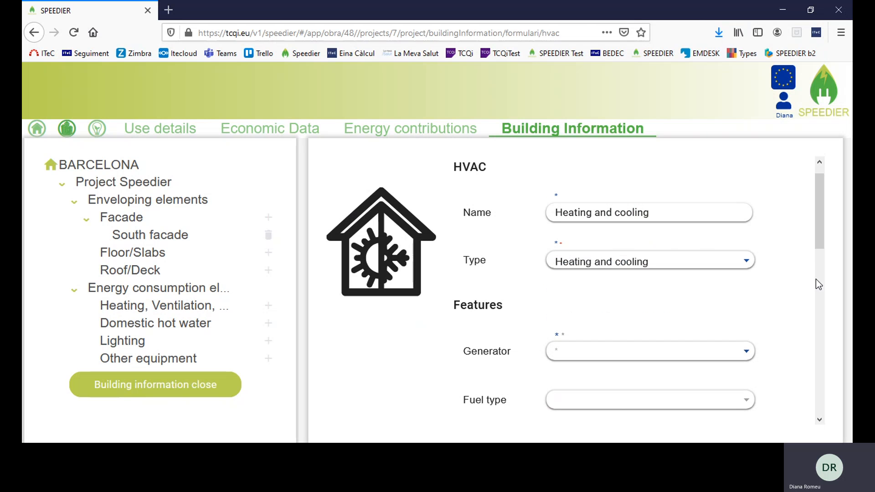
pyautogui.scroll(-10, 778, 307)
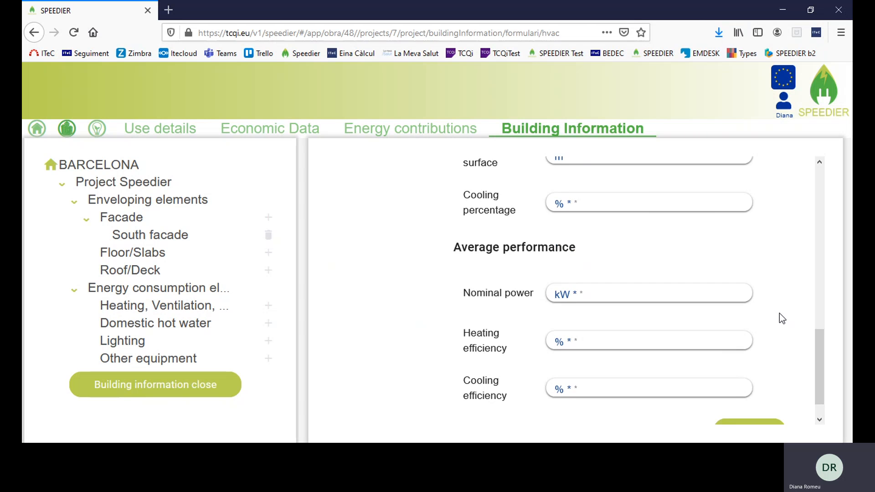
pyautogui.scroll(10, 778, 314)
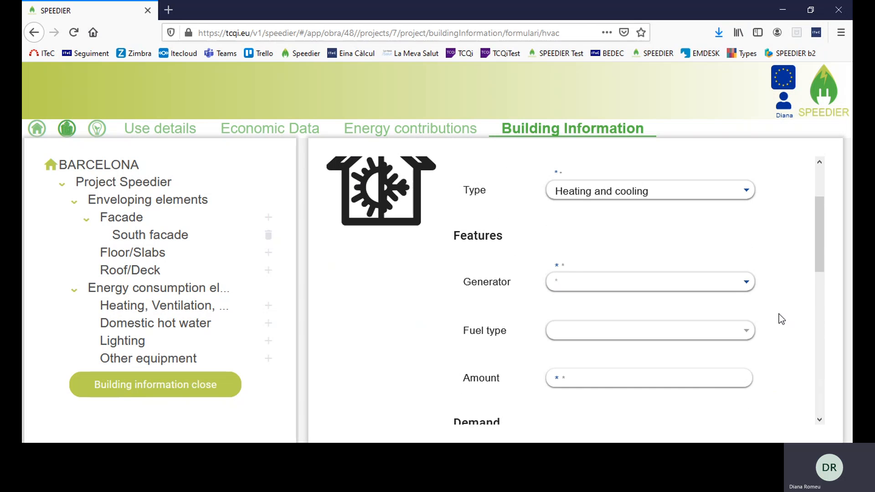
# Set a Heat pump generator running on NATURAL GAS with a fuel amount of 3
pyautogui.click(743, 286)
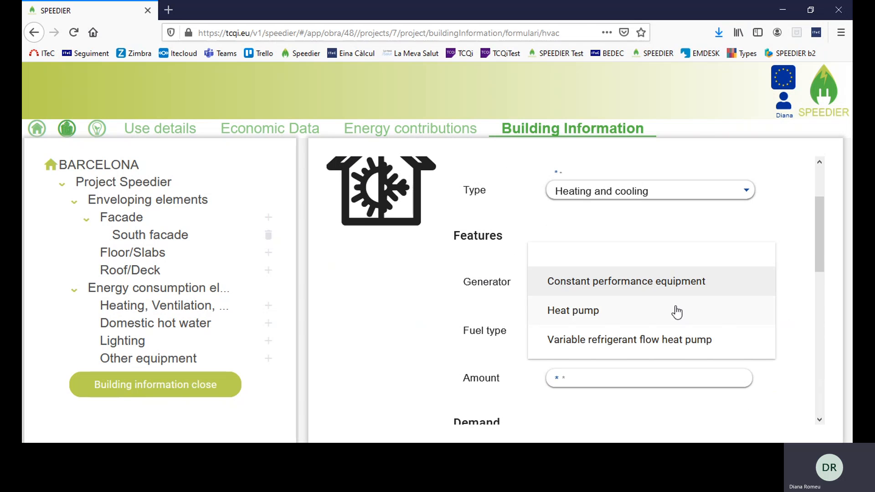
pyautogui.click(627, 319)
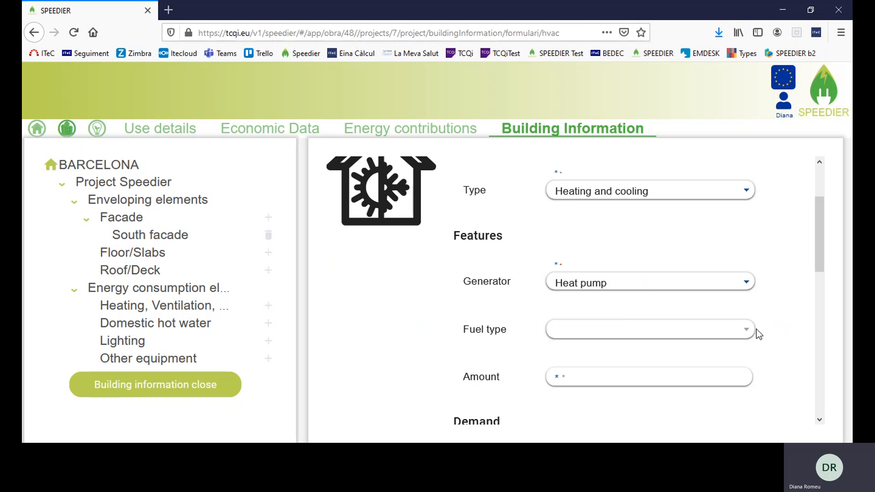
pyautogui.click(747, 332)
pyautogui.scroll(-5, 656, 347)
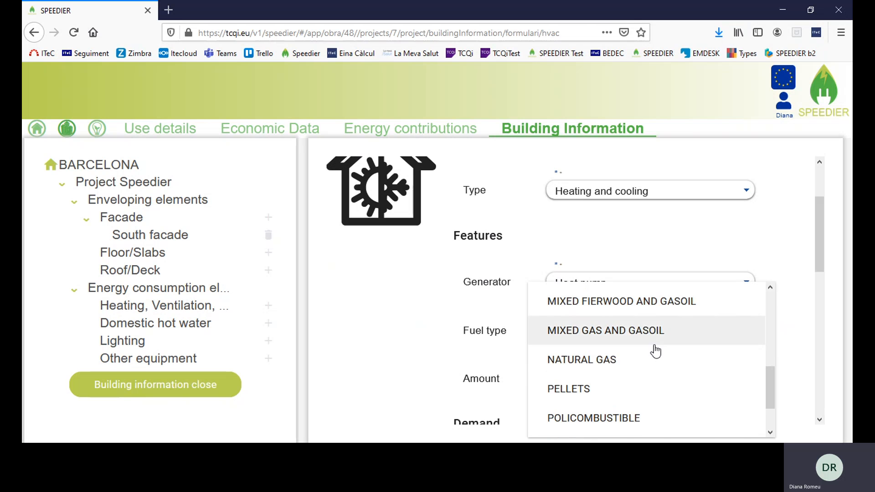
pyautogui.click(619, 361)
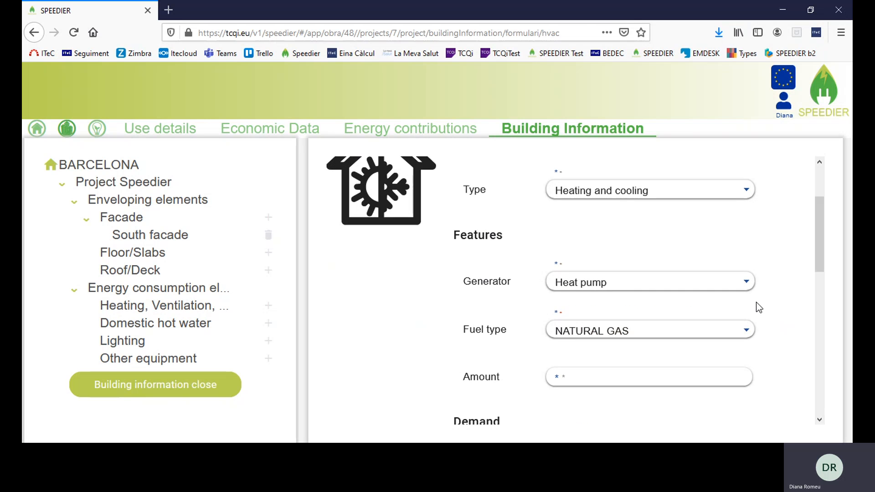
pyautogui.scroll(-3, 759, 308)
pyautogui.click(654, 231)
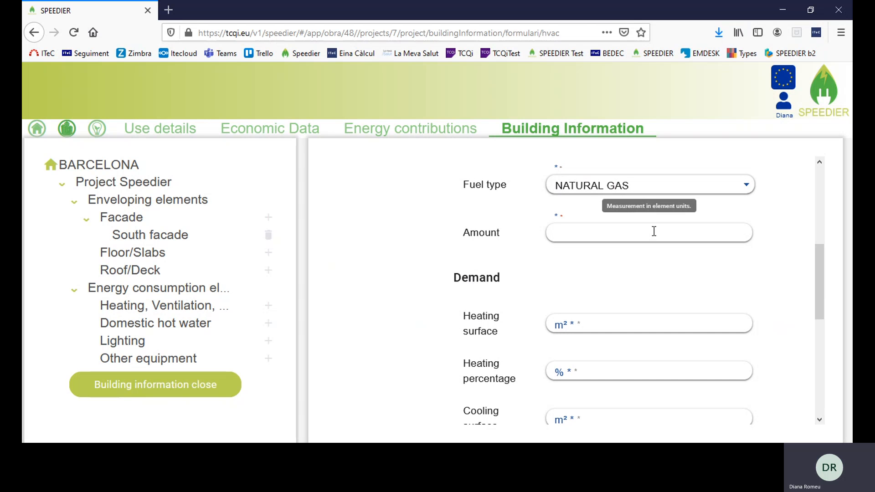
pyautogui.write('3')
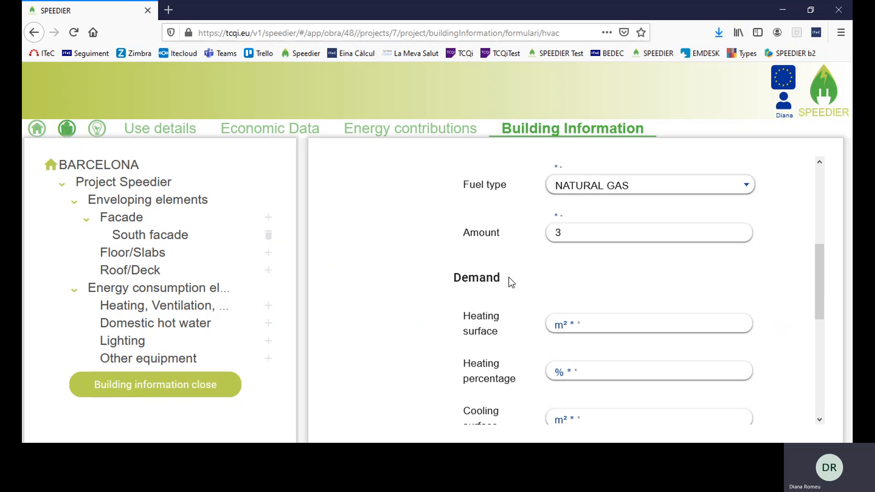
# Give heating and cooling each 300 m² surface and 50 percent coverage
pyautogui.scroll(-3, 510, 289)
pyautogui.click(563, 248)
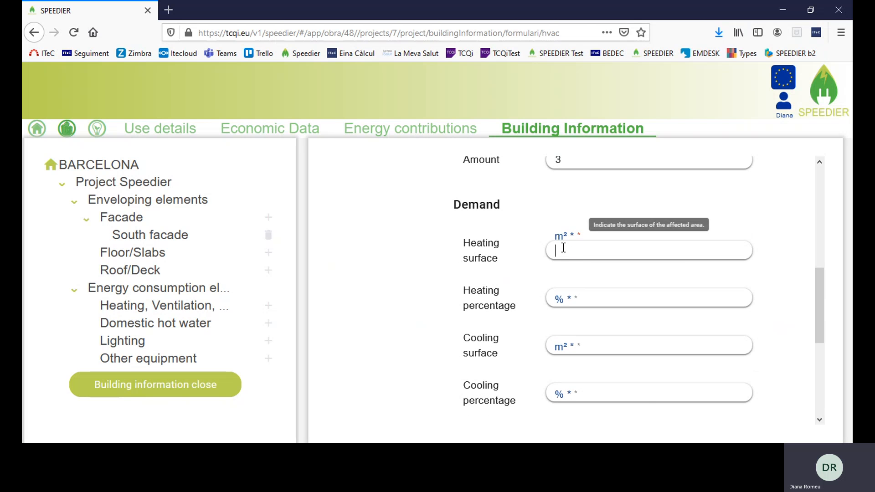
pyautogui.write('300')
pyautogui.click(567, 300)
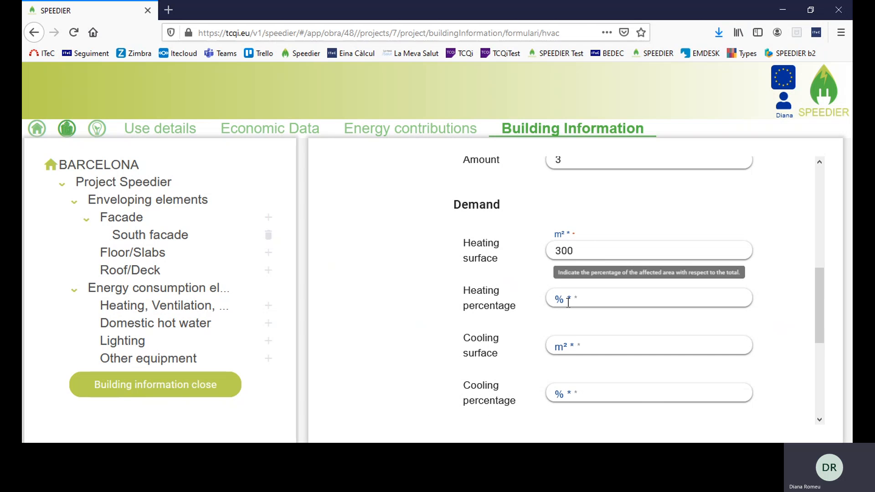
pyautogui.write('50')
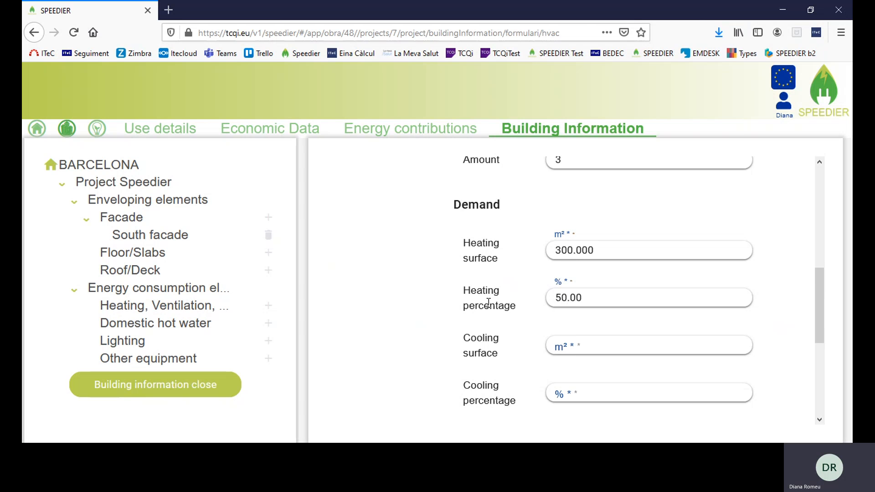
pyautogui.scroll(-3, 574, 291)
pyautogui.click(583, 271)
pyautogui.write('300')
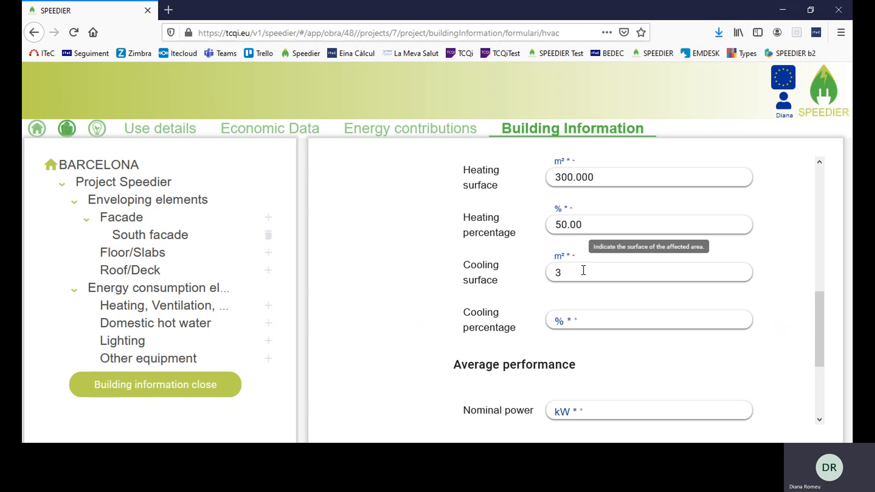
pyautogui.click(579, 324)
pyautogui.write('50')
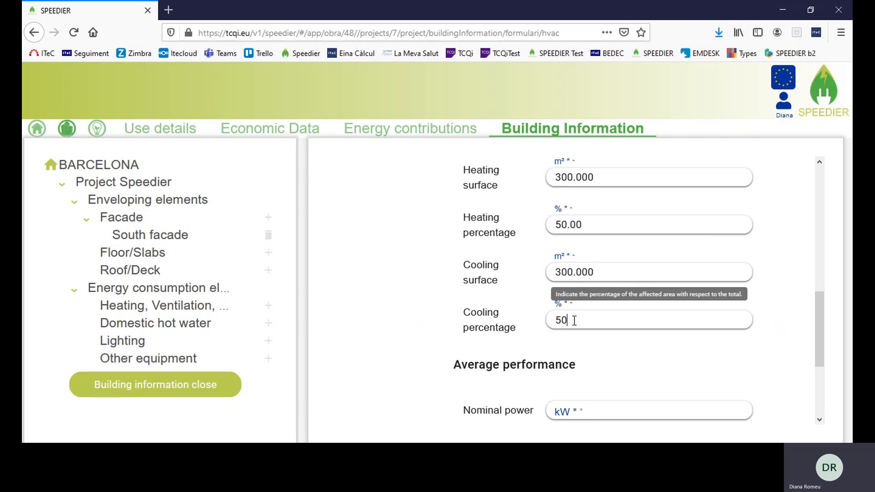
pyautogui.click(435, 271)
# Set 20 kW nominal power and 94% heating and cooling efficiency, then save
pyautogui.scroll(-2, 435, 271)
pyautogui.scroll(-3, 437, 273)
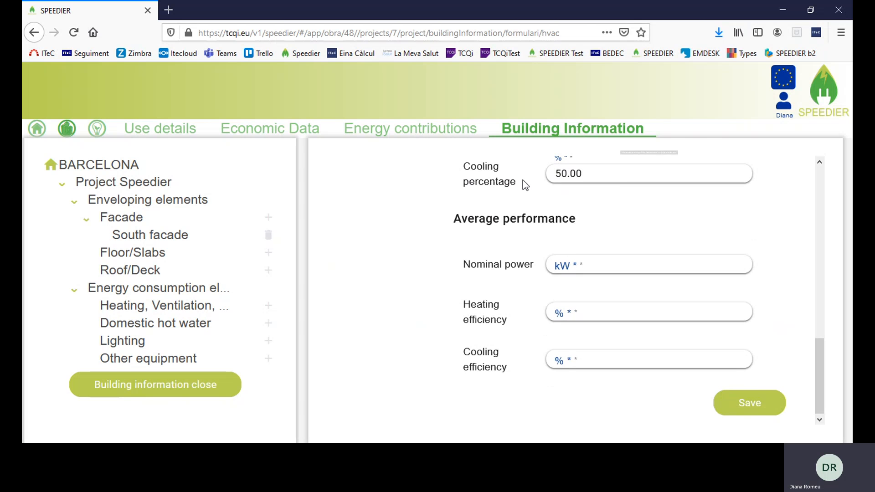
pyautogui.click(563, 262)
pyautogui.write('20')
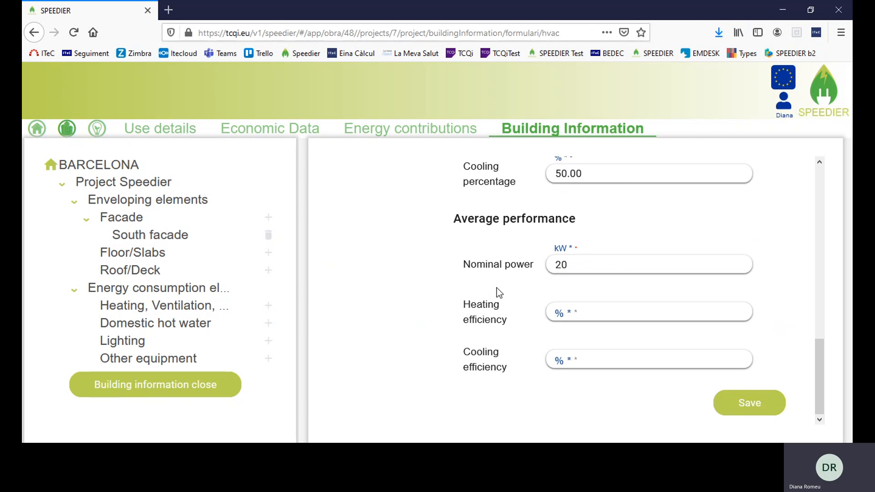
pyautogui.click(499, 293)
pyautogui.click(569, 312)
pyautogui.write('94')
pyautogui.click(583, 355)
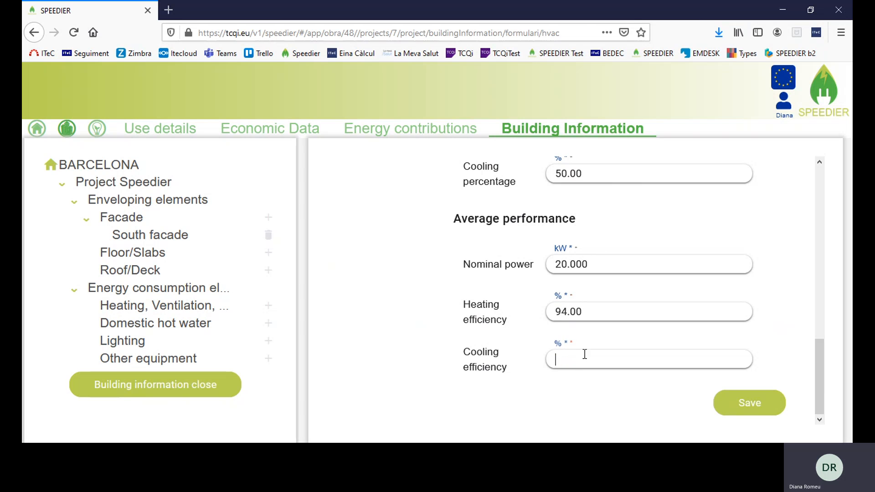
pyautogui.write('94')
pyautogui.click(759, 302)
pyautogui.click(750, 409)
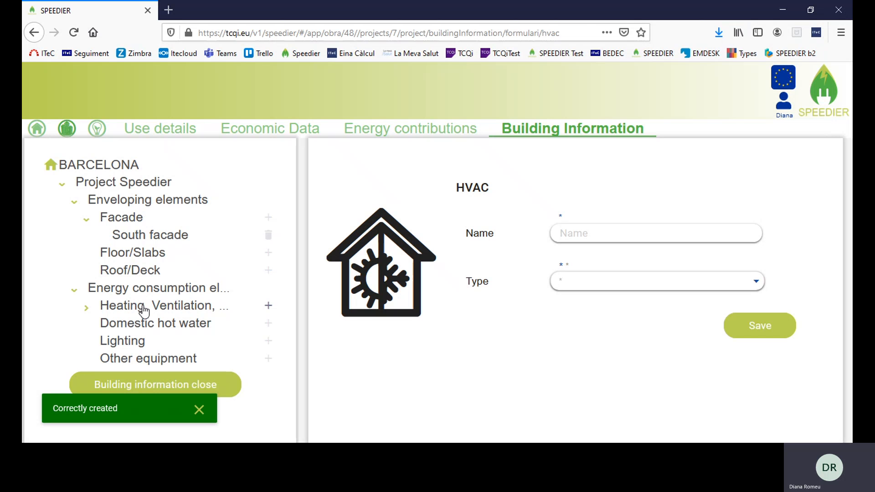
# Start a Fluorescent lighting element named 'Light' covering 600 m²
pyautogui.click(87, 309)
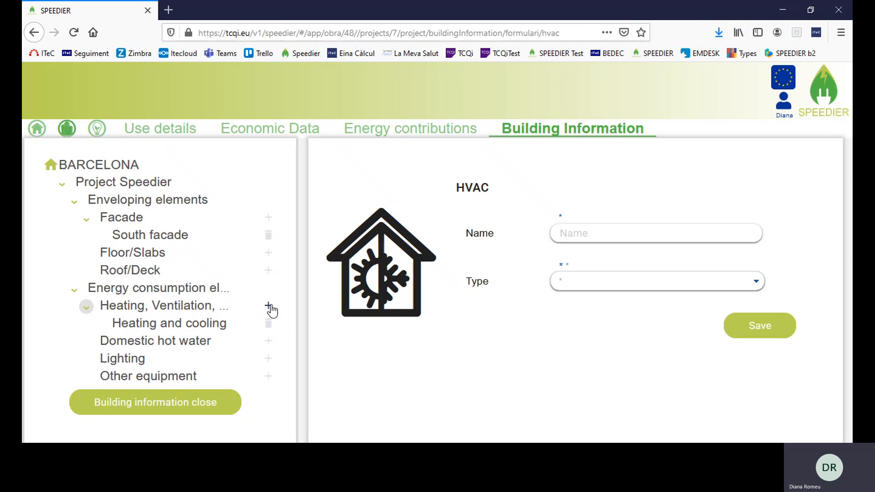
pyautogui.click(268, 360)
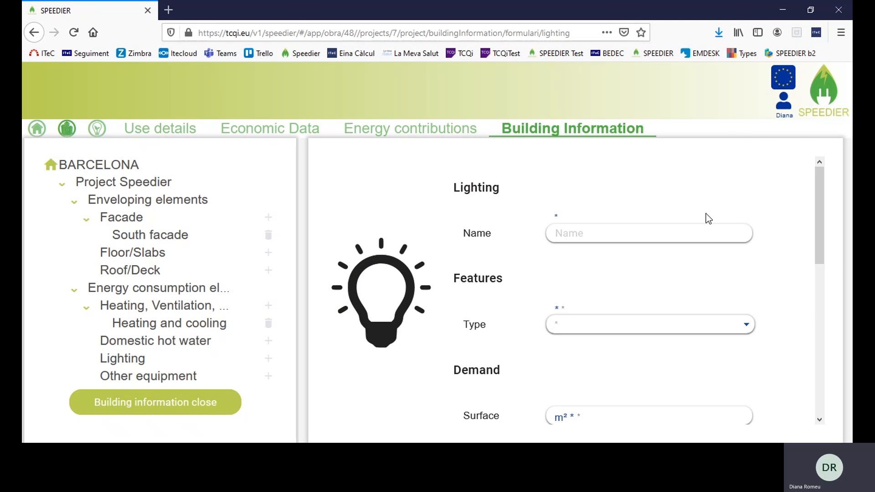
pyautogui.click(685, 233)
pyautogui.write('Light')
pyautogui.click(630, 331)
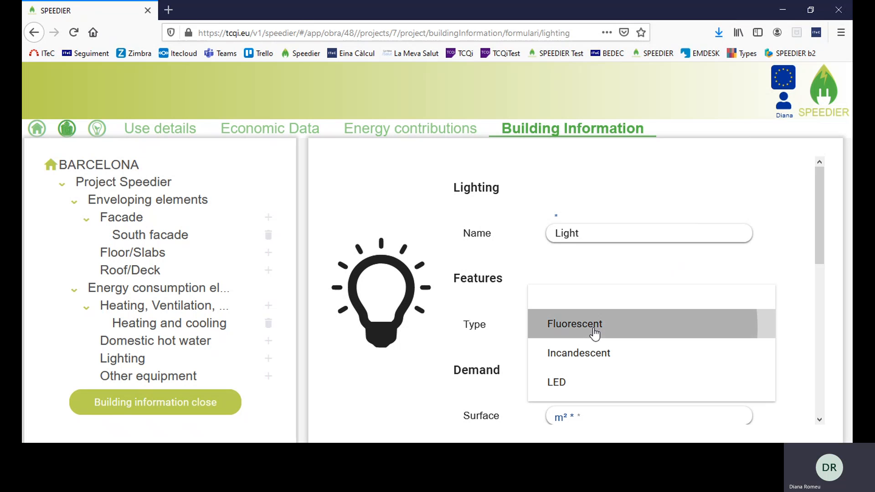
pyautogui.click(594, 334)
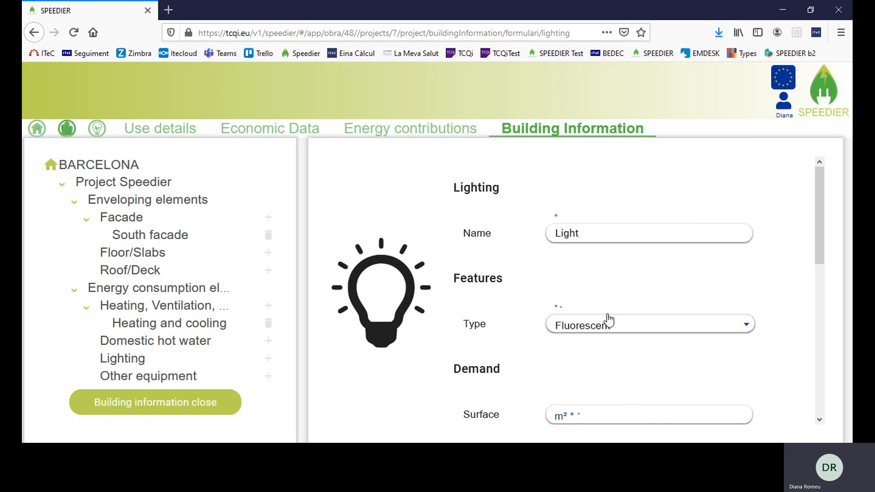
pyautogui.scroll(-3, 691, 263)
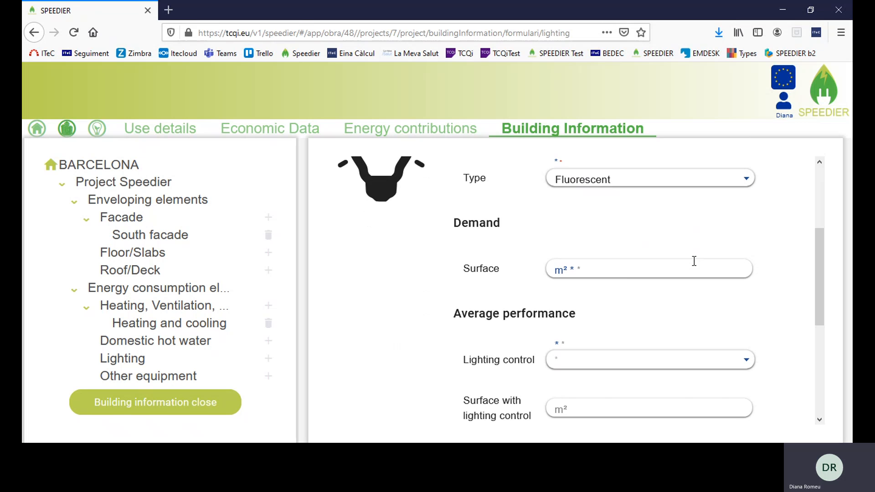
pyautogui.click(624, 268)
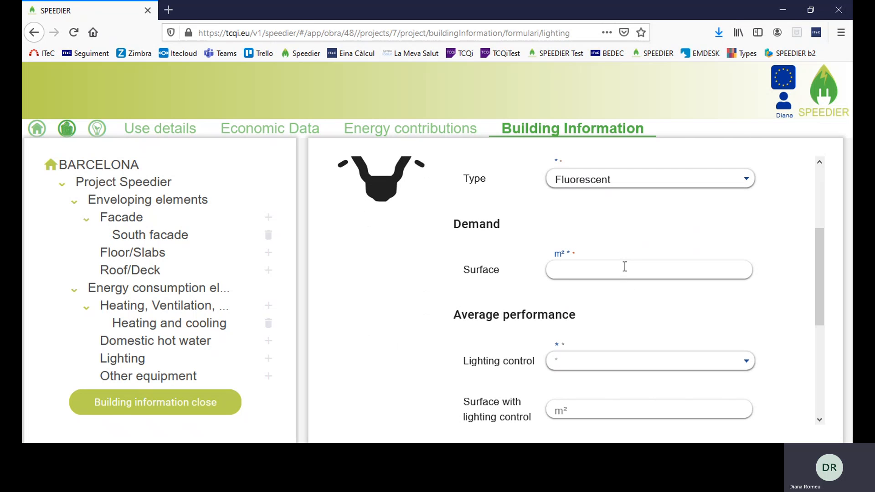
pyautogui.write('600')
# Set no lighting control, 36 W installed power and amount 120, then save the element
pyautogui.scroll(-2, 770, 251)
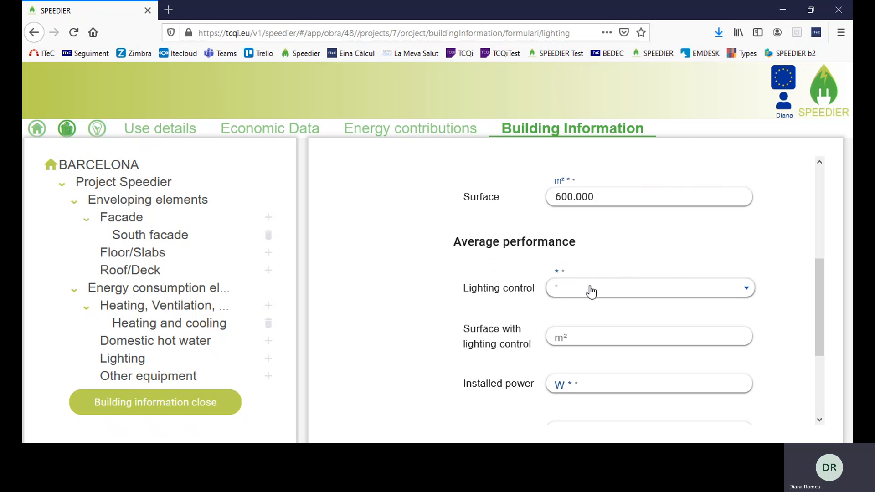
pyautogui.click(589, 289)
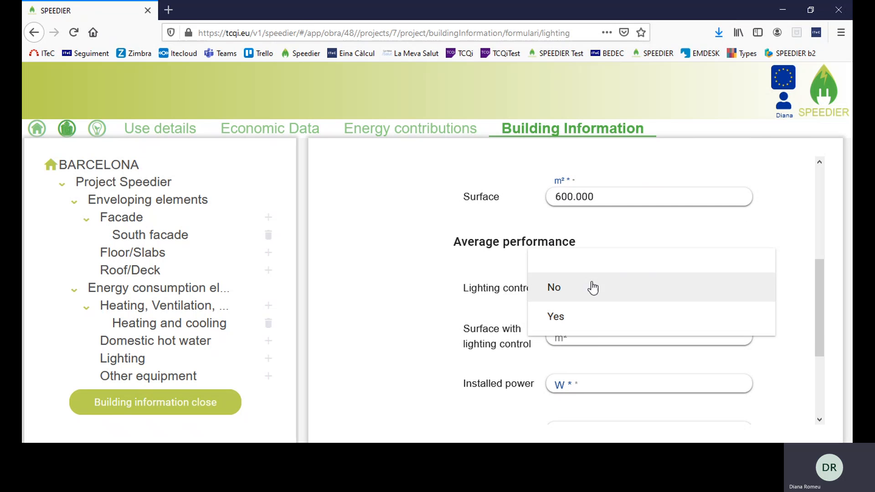
pyautogui.click(565, 293)
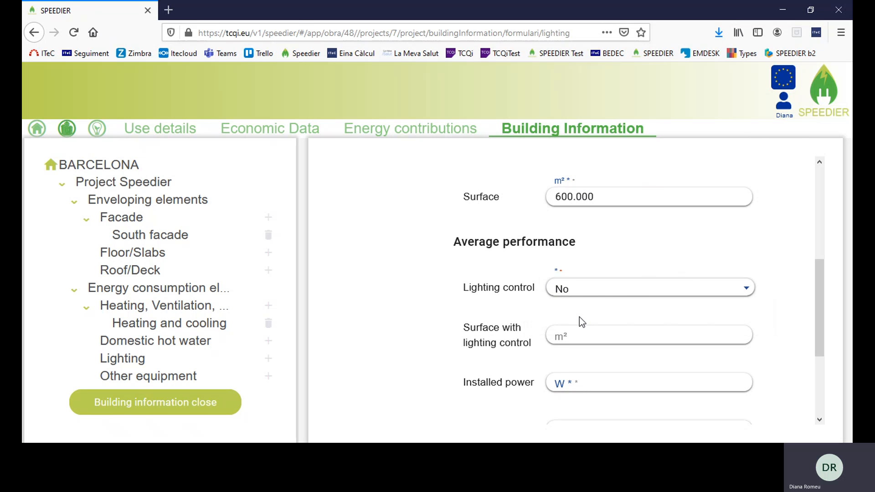
pyautogui.scroll(-3, 485, 313)
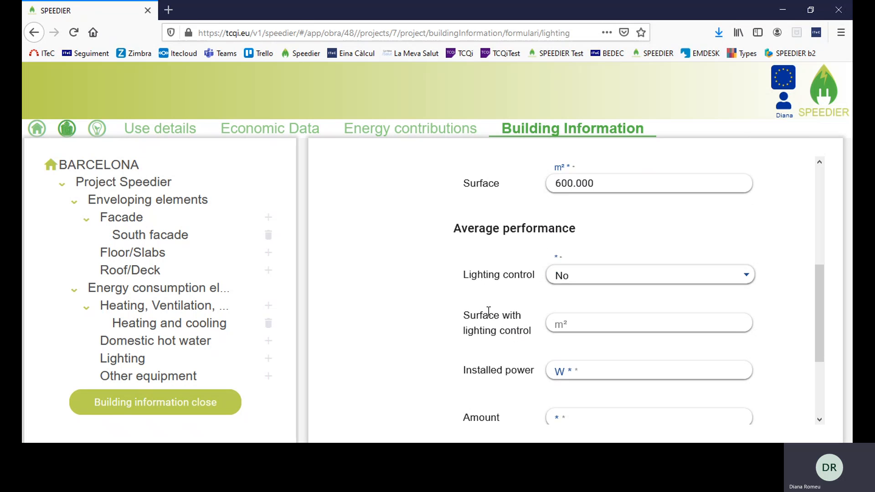
pyautogui.scroll(-3, 608, 301)
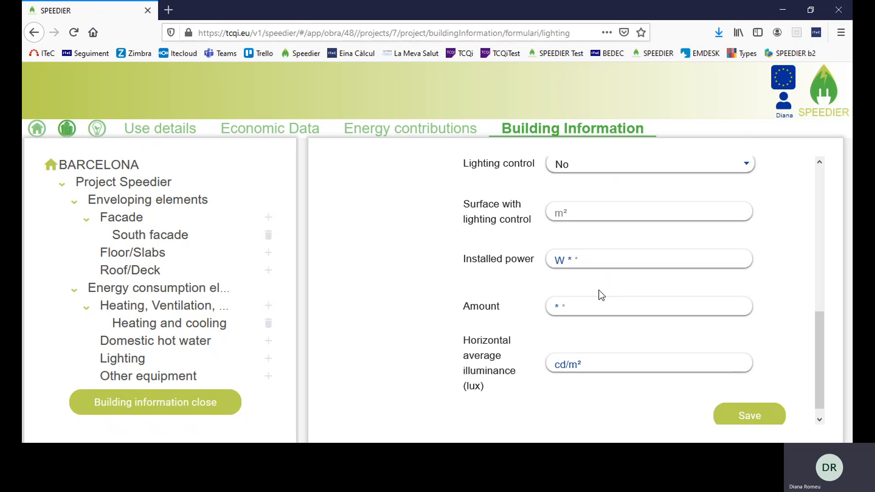
pyautogui.click(554, 246)
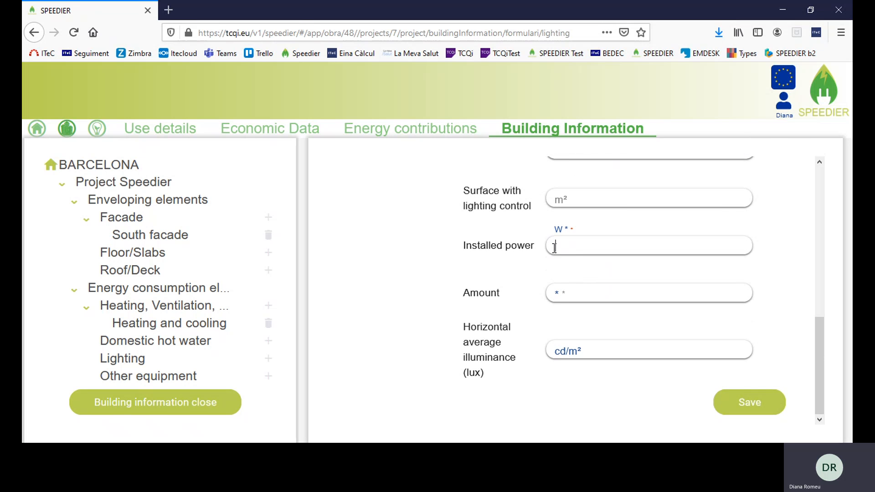
pyautogui.write('36')
pyautogui.click(565, 294)
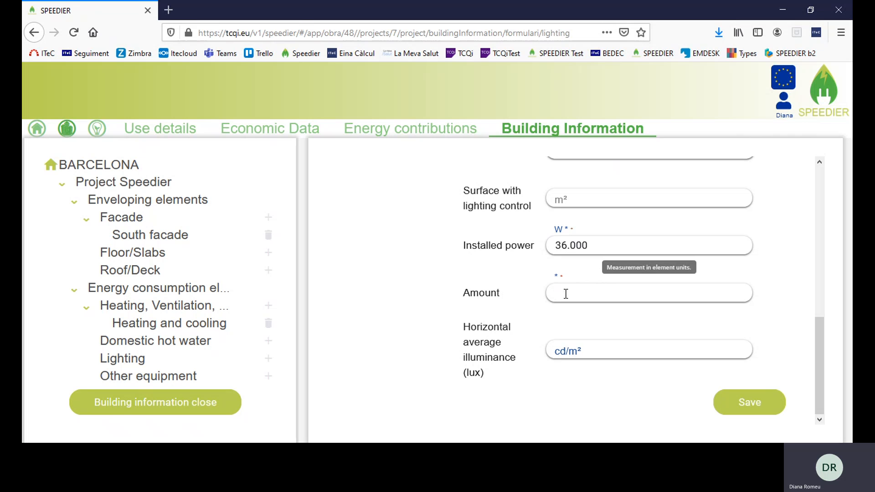
pyautogui.write('120')
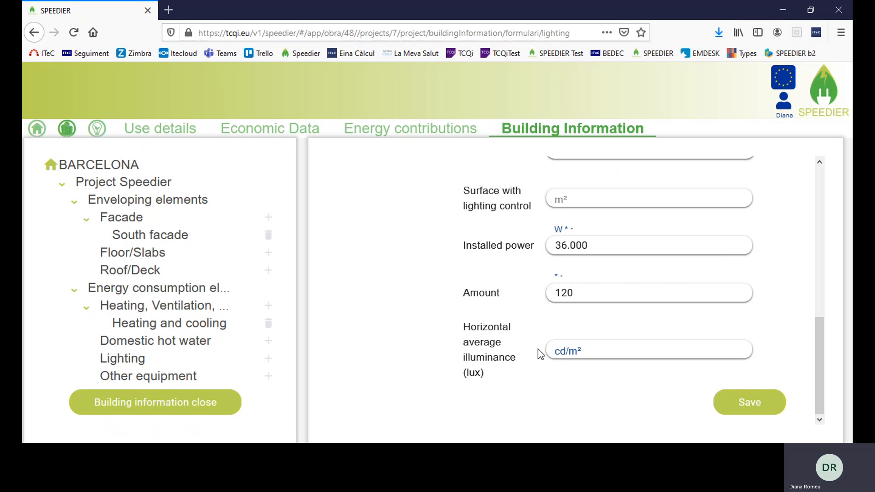
pyautogui.click(609, 348)
pyautogui.click(590, 379)
pyautogui.click(757, 405)
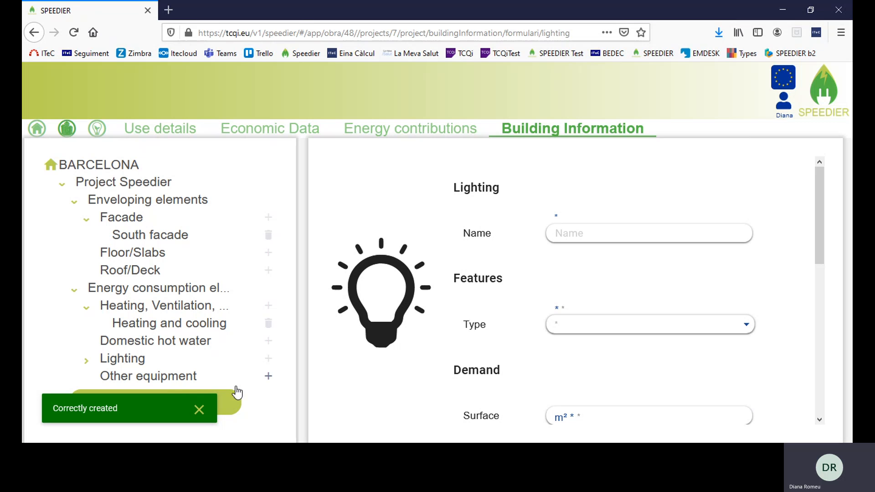
# Start an other-equipment item named 'Computer' with 2 kW power per unit
pyautogui.click(268, 378)
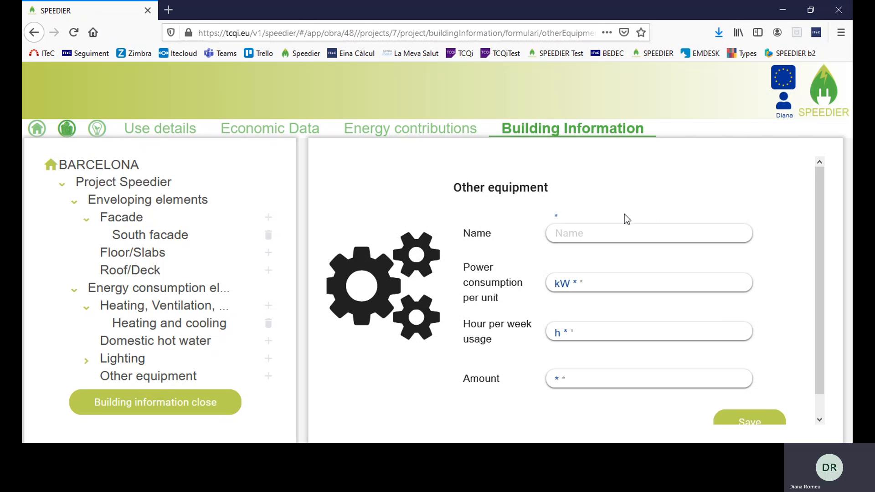
pyautogui.click(607, 232)
pyautogui.write('Computer')
pyautogui.click(598, 286)
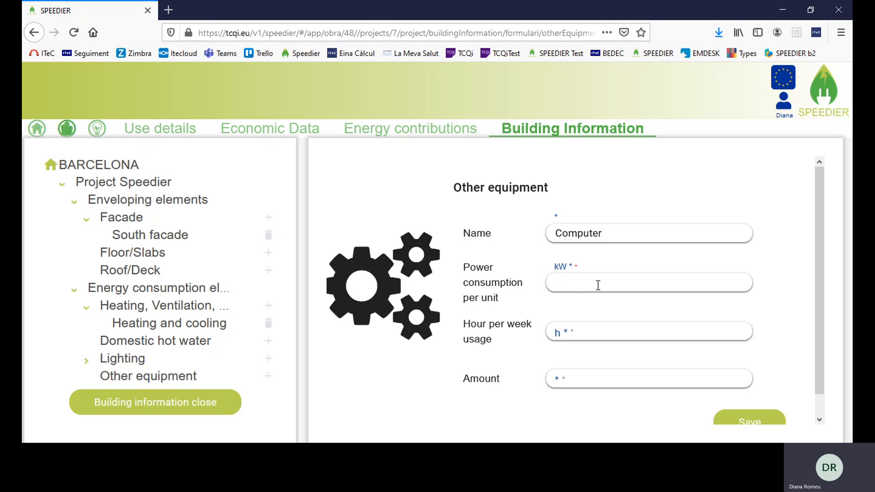
pyautogui.write('2')
pyautogui.click(526, 277)
# Add 30 hours weekly usage and an amount of 20, save, and expand Other equipment
pyautogui.click(572, 335)
pyautogui.write('30')
pyautogui.click(499, 310)
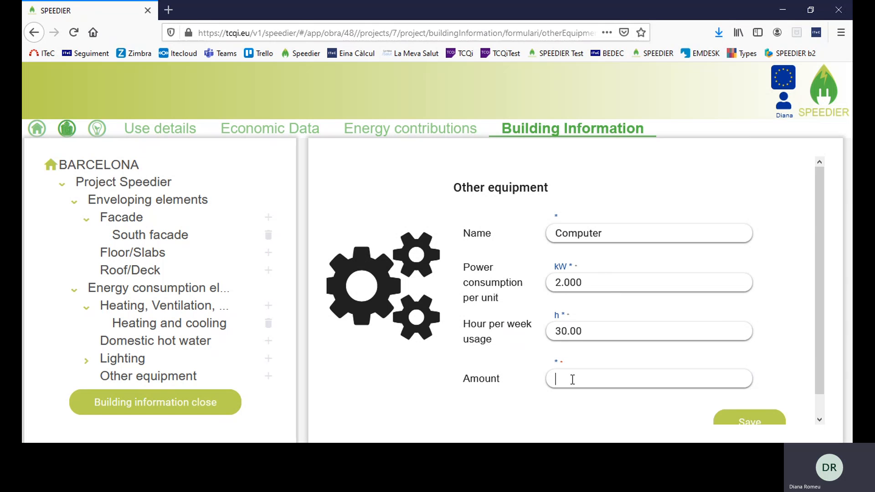
pyautogui.write('20')
pyautogui.scroll(-1, 778, 286)
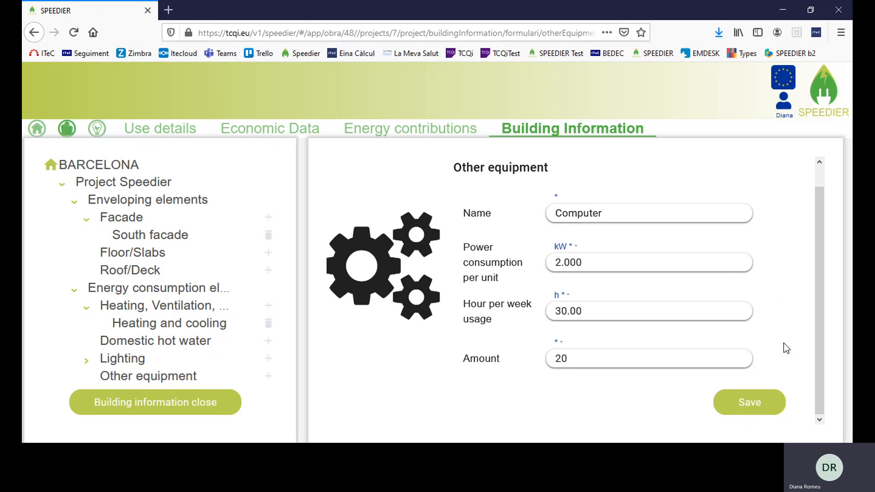
pyautogui.click(770, 404)
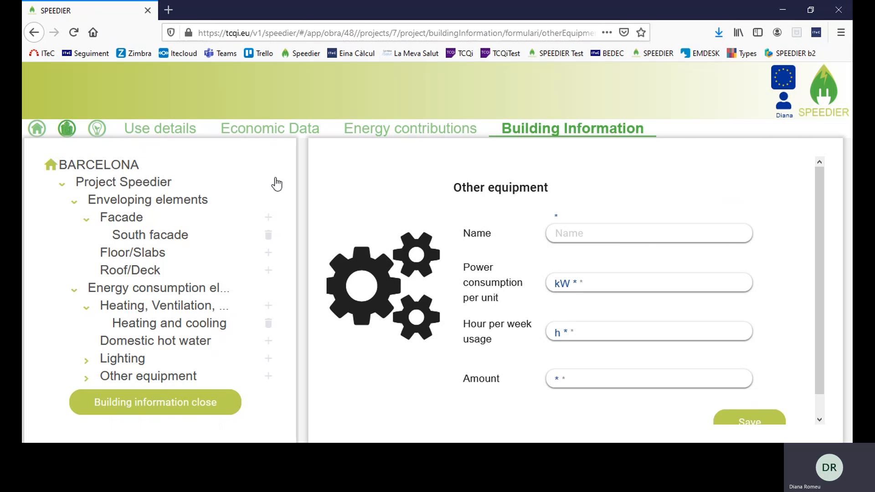
pyautogui.click(86, 378)
# Expand Lighting to confirm Light is listed, then close and lock the building information
pyautogui.click(86, 359)
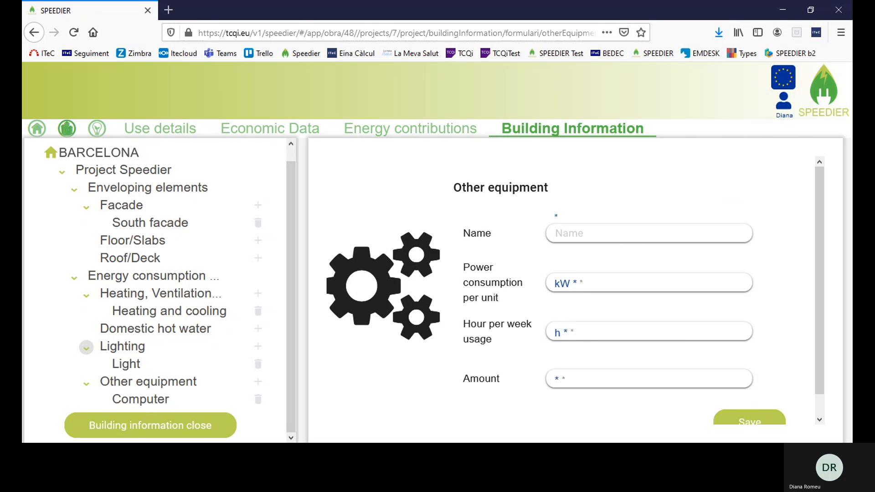
pyautogui.click(193, 427)
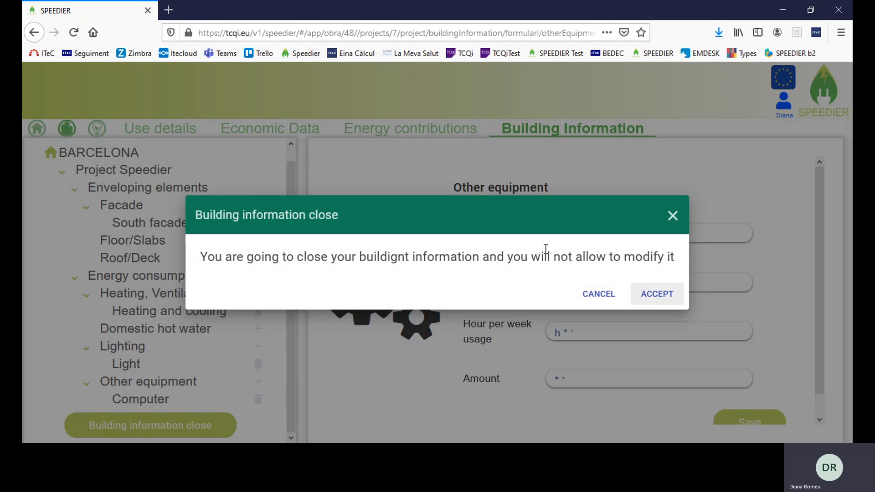
pyautogui.click(660, 296)
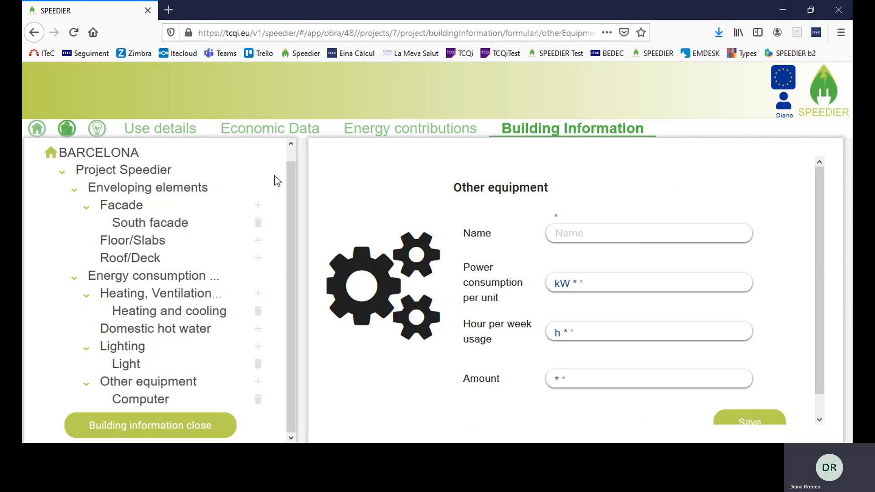
# Look through Use details, Economic Data, Energy contributions and Building Information, then go to the ECMs page
pyautogui.click(153, 131)
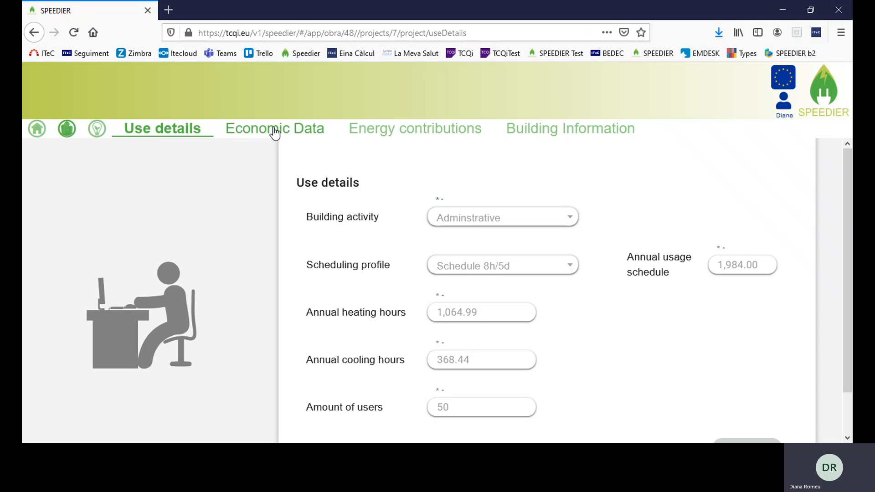
pyautogui.click(275, 132)
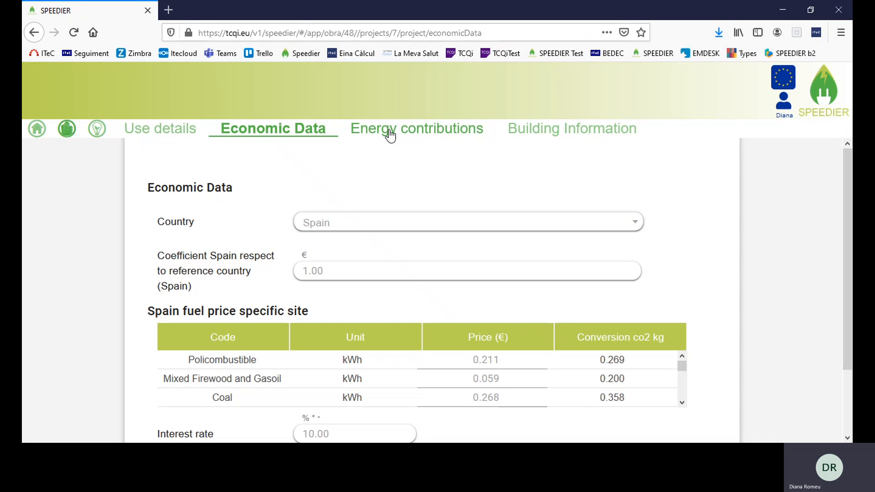
pyautogui.click(390, 133)
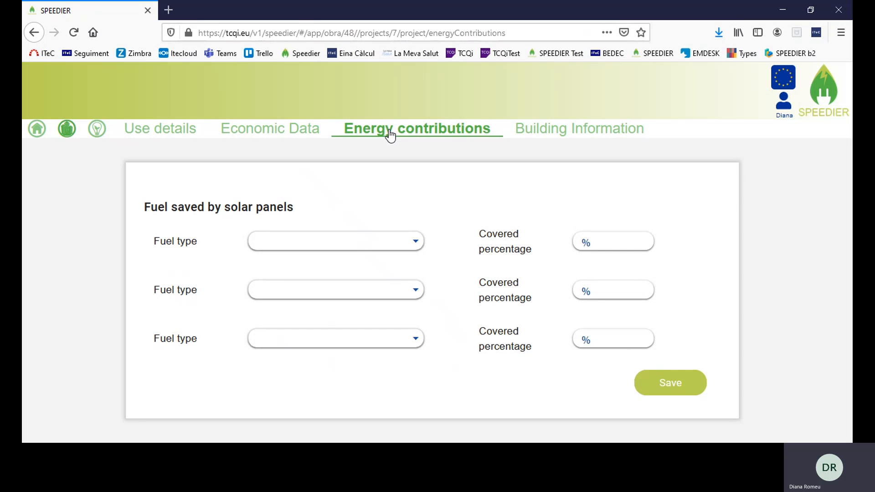
pyautogui.click(584, 133)
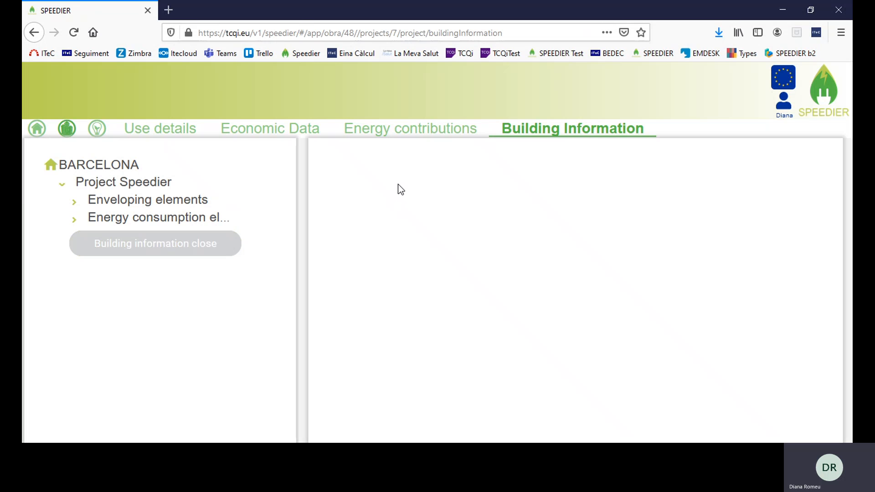
pyautogui.click(96, 129)
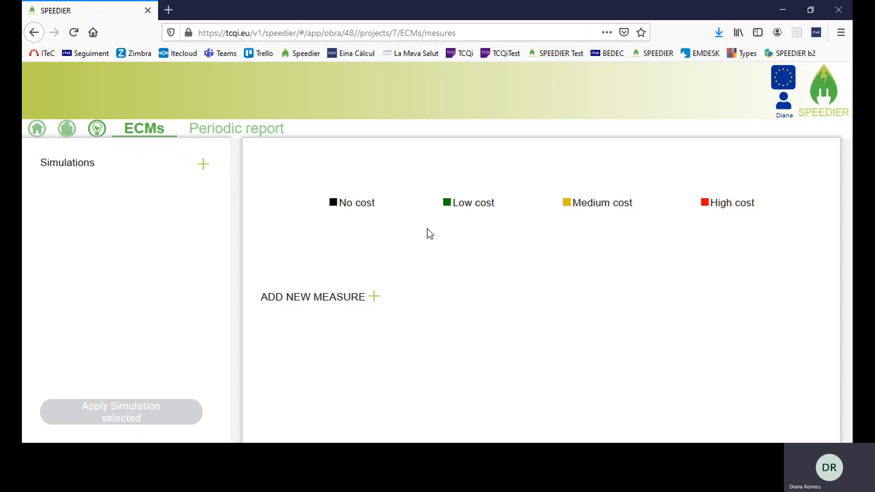
# Create a simulation named 'First' and open its measures
pyautogui.click(203, 163)
pyautogui.click(146, 194)
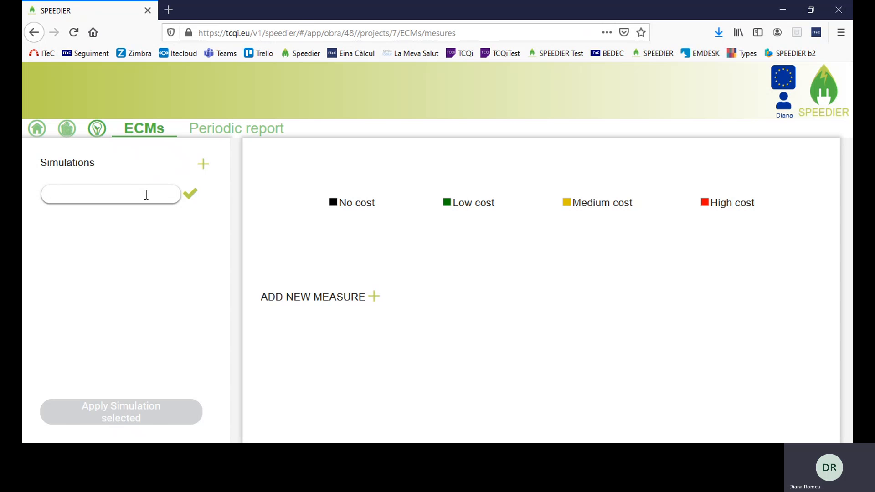
pyautogui.write('First')
pyautogui.click(190, 195)
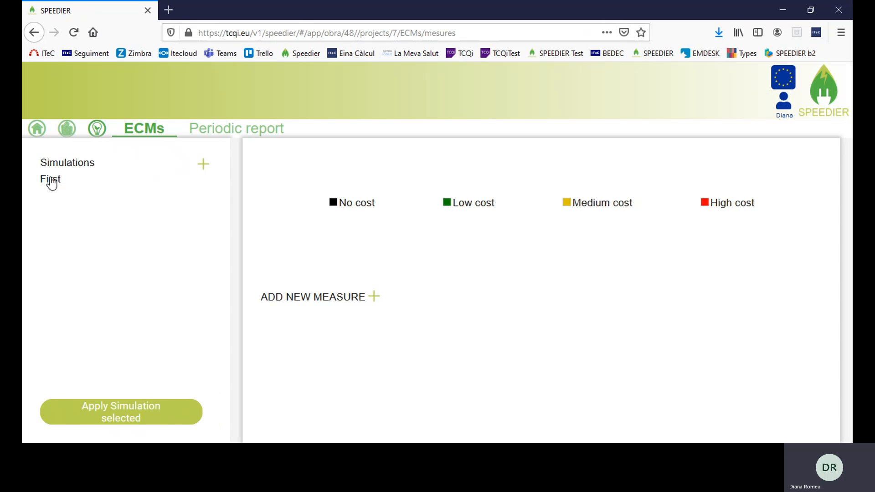
pyautogui.click(52, 183)
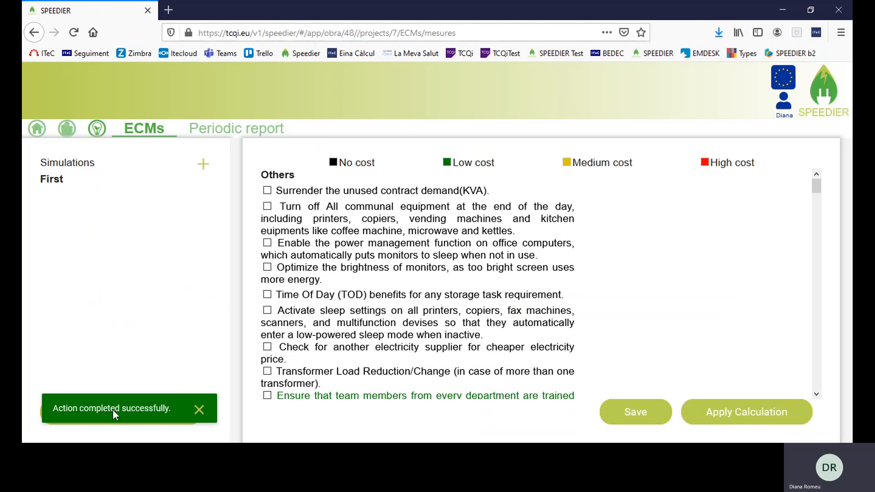
# Add a second simulation named 'Second' and reload First's measures
pyautogui.click(203, 163)
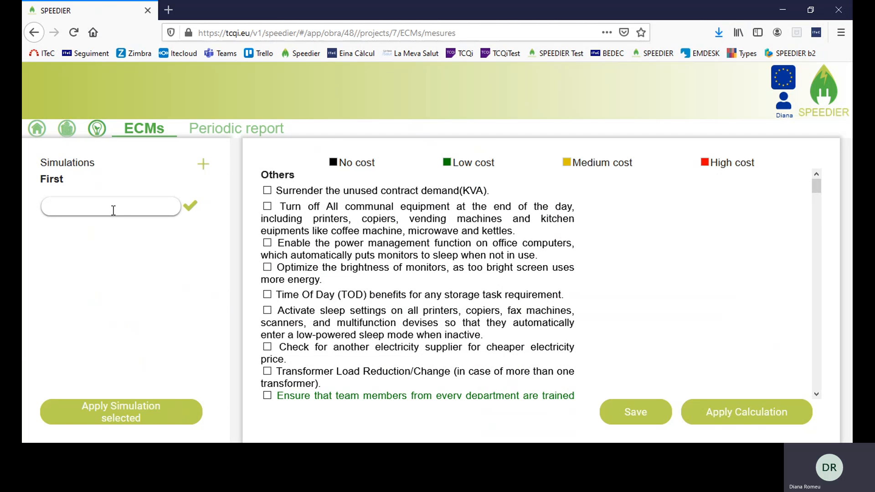
pyautogui.write('Second')
pyautogui.click(190, 208)
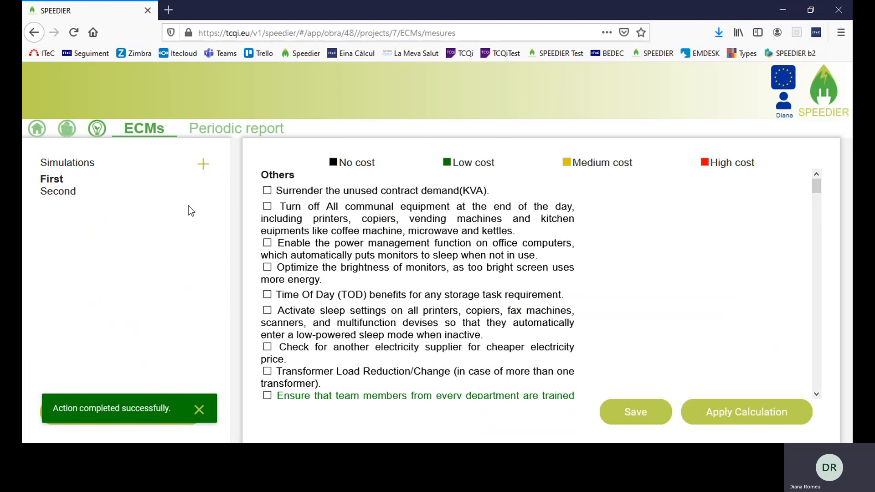
pyautogui.click(51, 183)
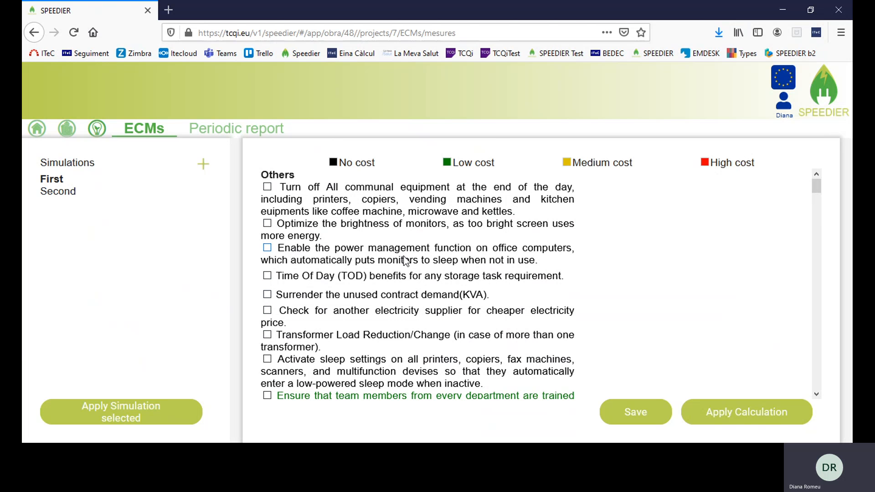
# Include the 5cm envelope insulation measure in the First simulation
pyautogui.scroll(-5, 405, 261)
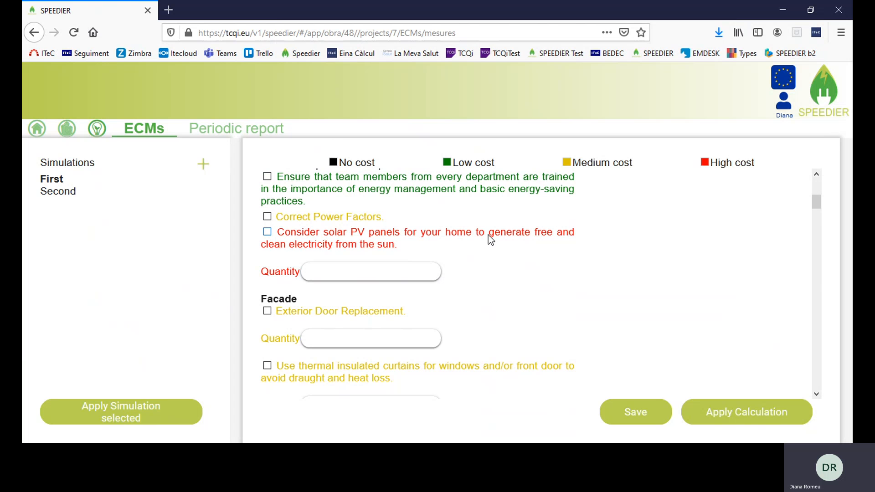
pyautogui.scroll(-3, 360, 243)
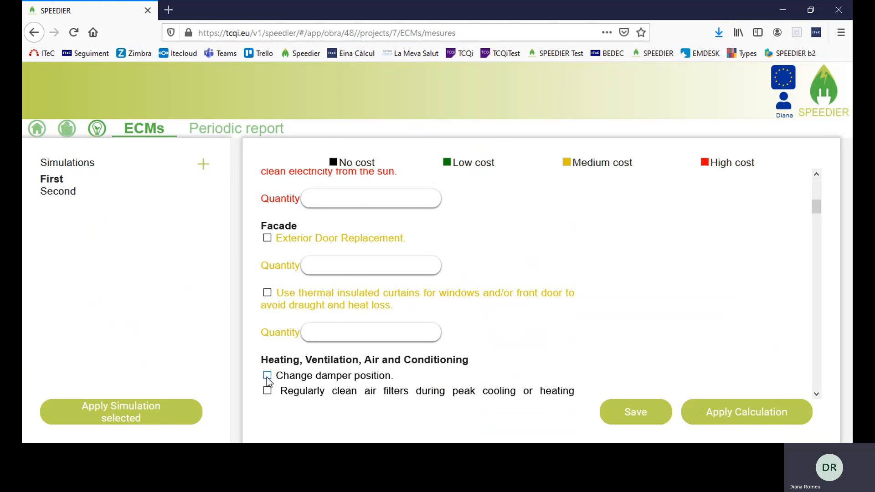
pyautogui.scroll(-5, 433, 242)
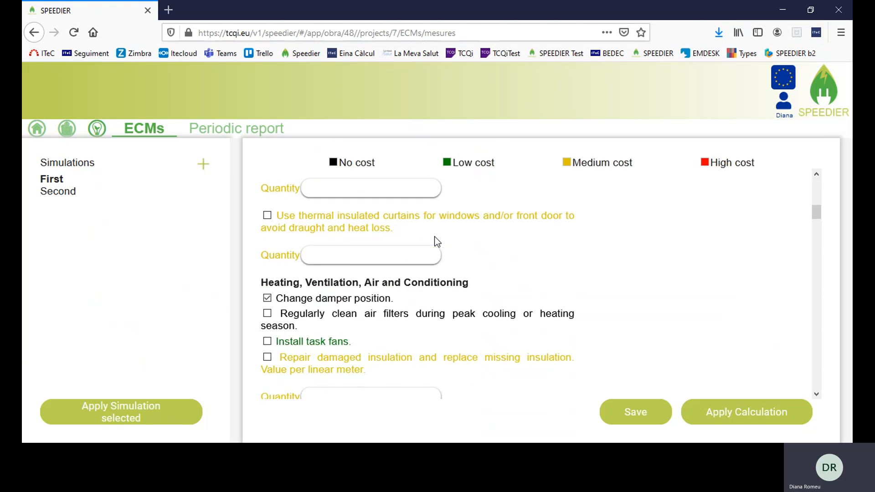
pyautogui.scroll(-6, 437, 242)
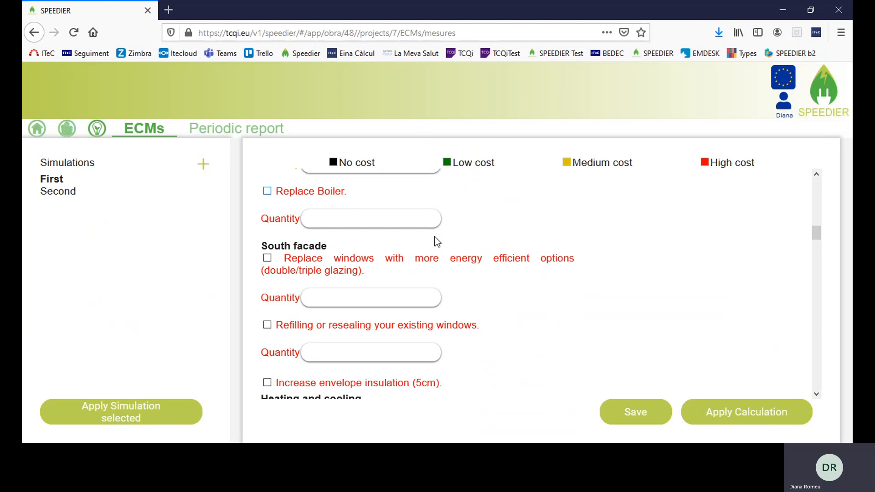
pyautogui.scroll(-2, 511, 246)
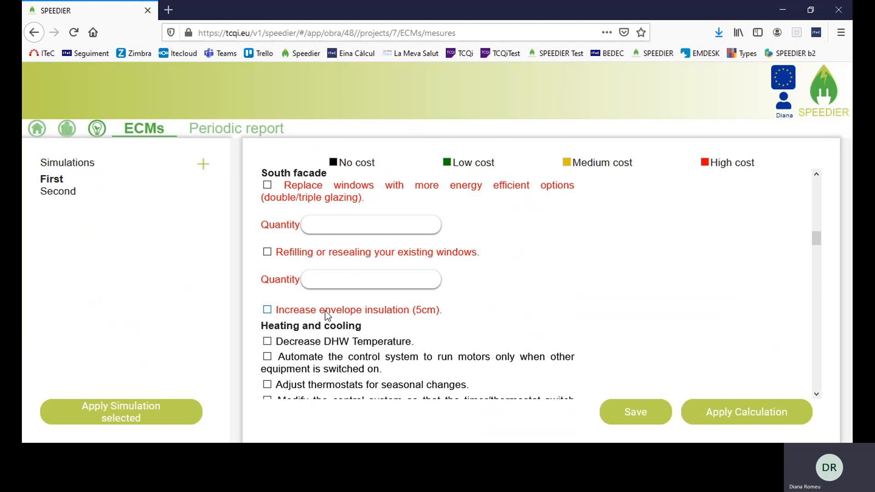
pyautogui.click(268, 310)
# Add the skylight measure with quantity 2 and calculate the savings
pyautogui.scroll(-3, 575, 270)
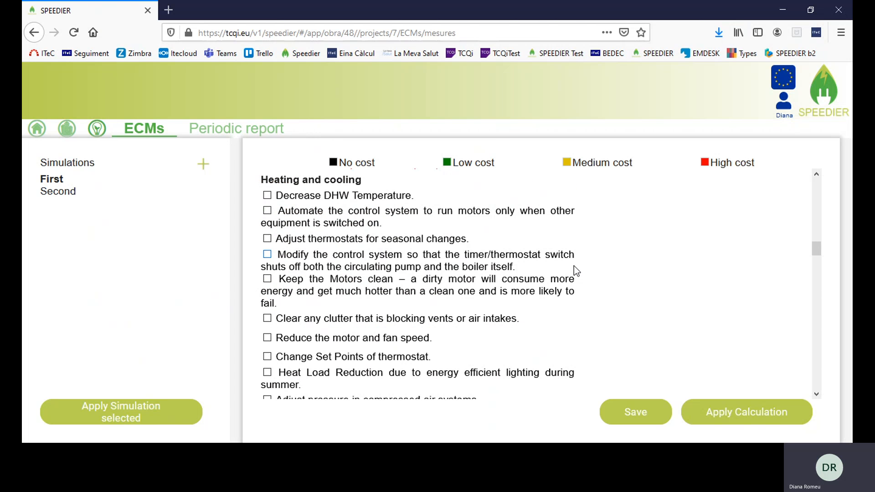
pyautogui.scroll(-8, 574, 267)
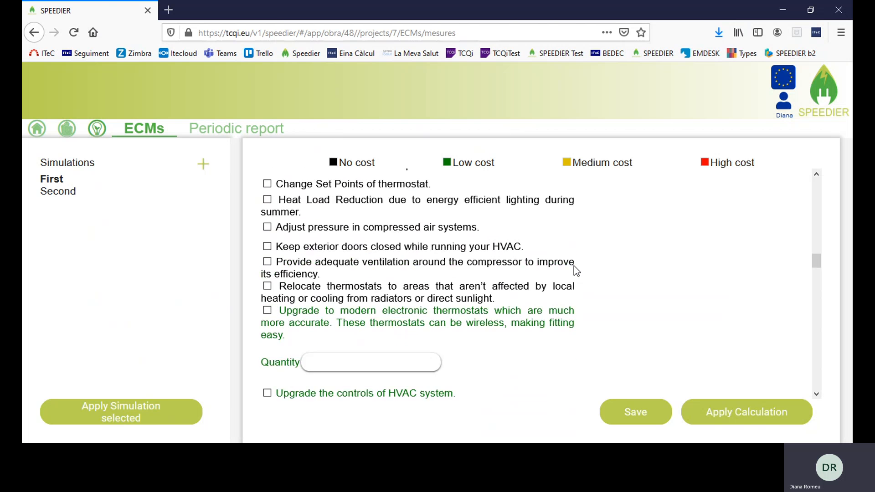
pyautogui.scroll(-10, 574, 267)
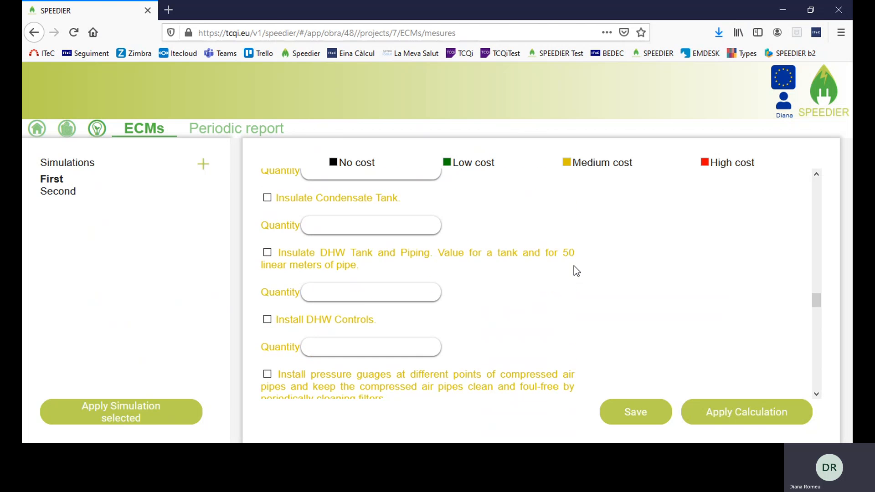
pyautogui.scroll(-10, 574, 267)
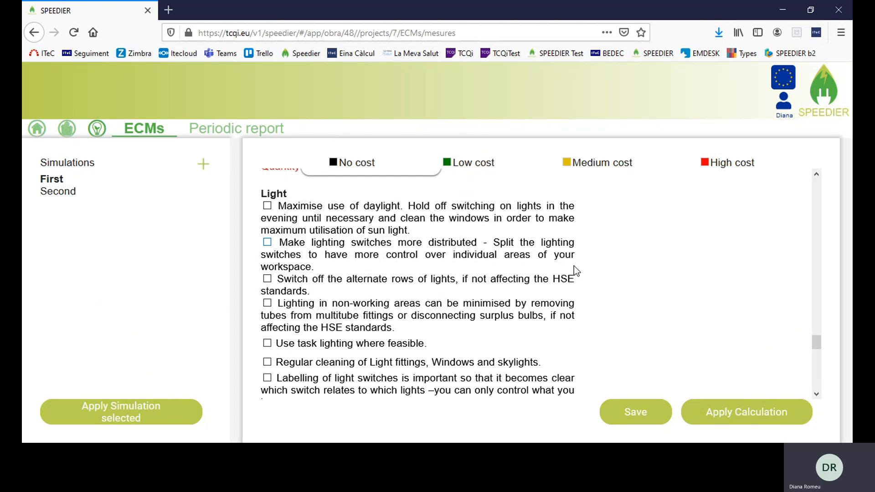
pyautogui.scroll(-3, 574, 267)
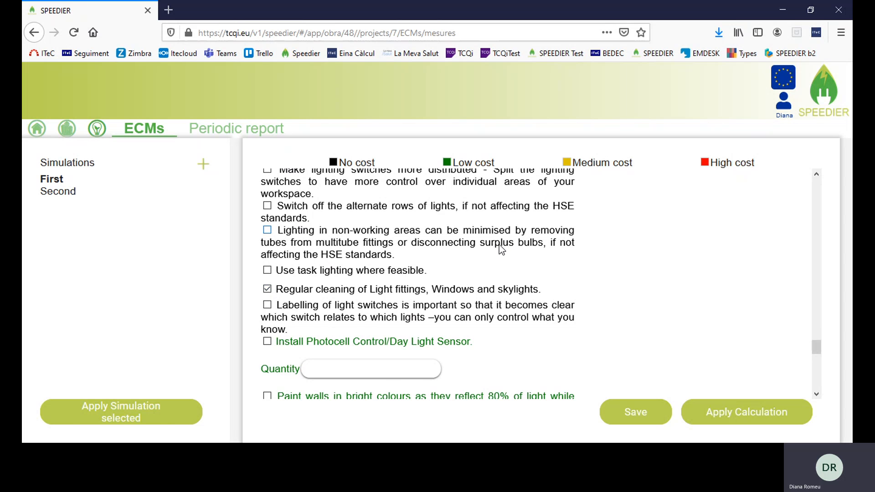
pyautogui.scroll(-15, 501, 249)
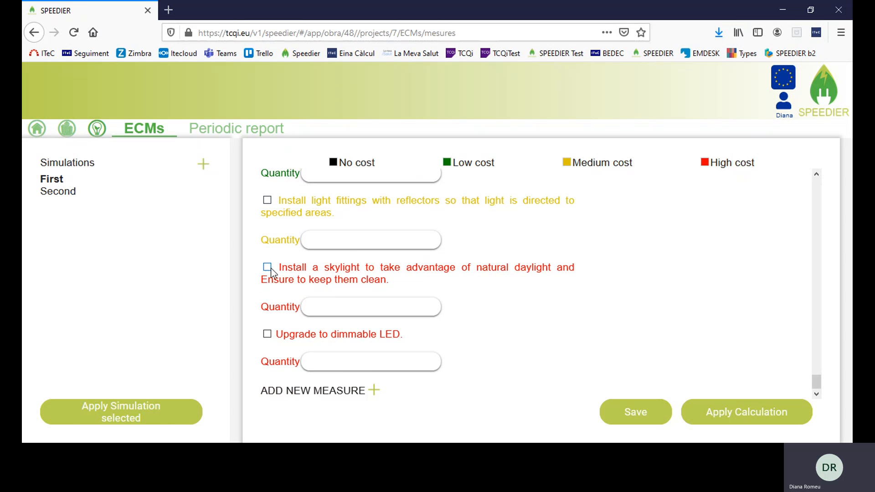
pyautogui.click(267, 268)
pyautogui.click(346, 305)
pyautogui.write('2')
pyautogui.click(645, 413)
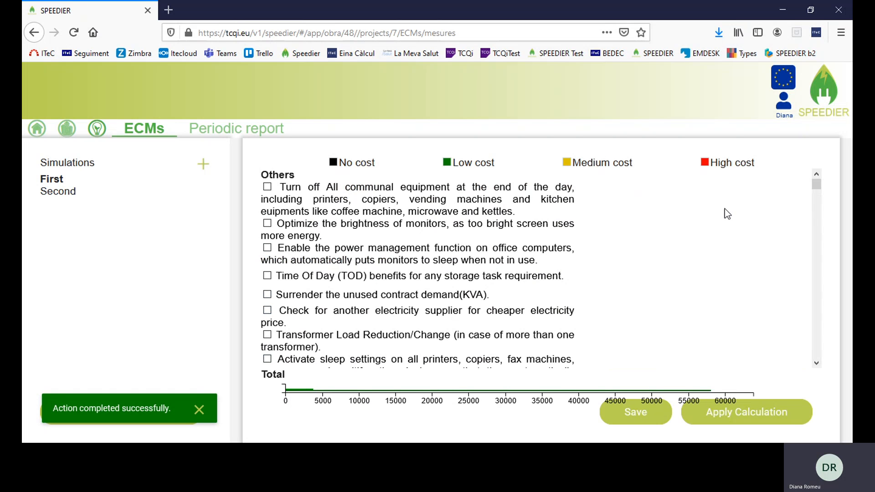
pyautogui.scroll(-5, 709, 228)
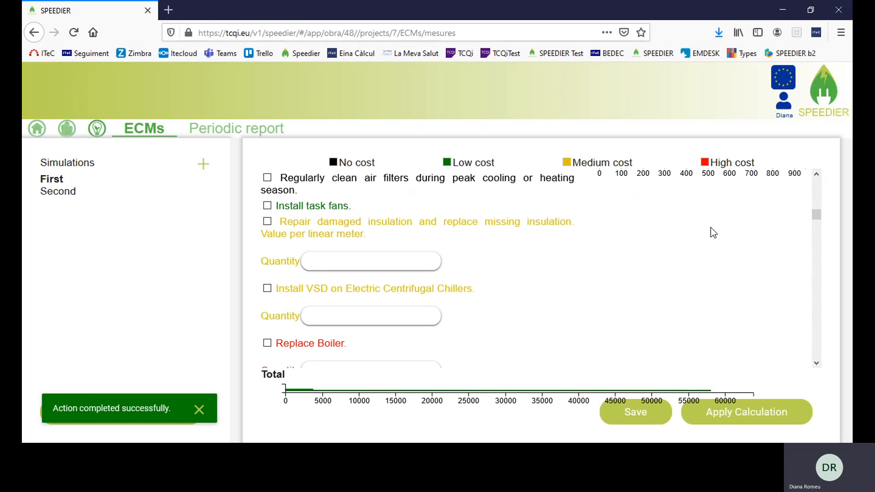
pyautogui.scroll(3, 711, 232)
pyautogui.moveTo(635, 310)
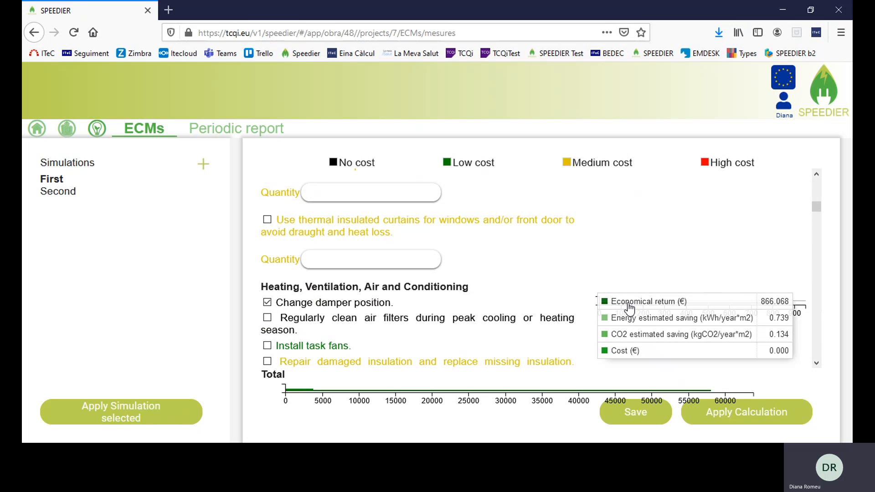
pyautogui.scroll(-5, 606, 262)
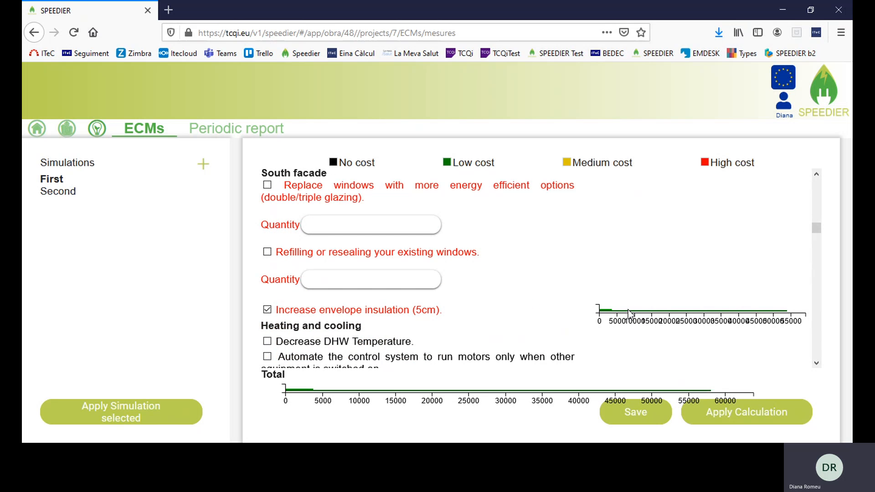
pyautogui.moveTo(628, 314)
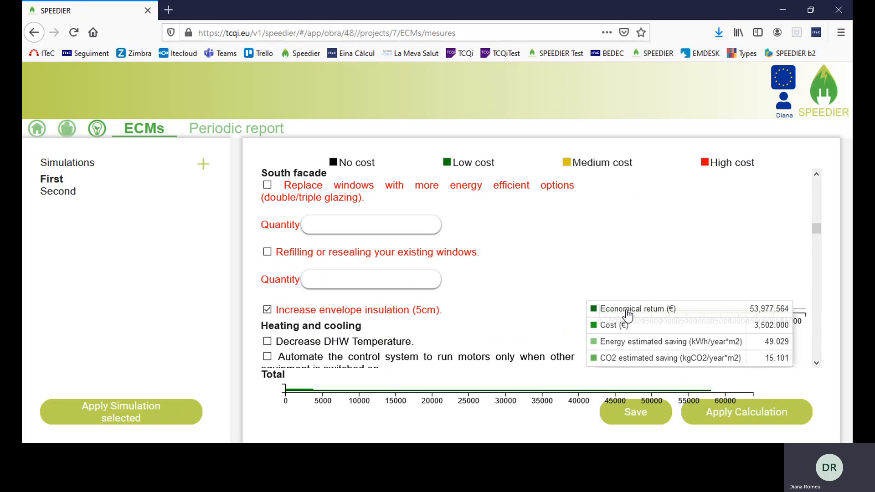
pyautogui.scroll(-10, 627, 315)
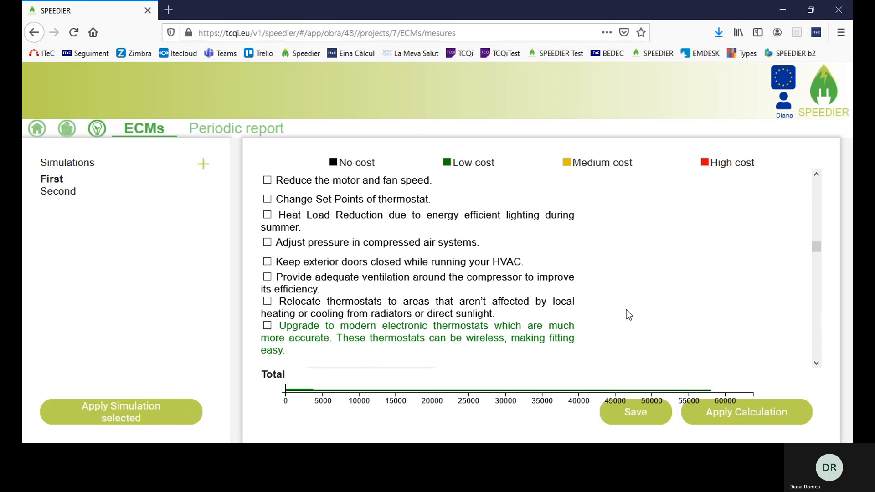
pyautogui.scroll(-12, 626, 310)
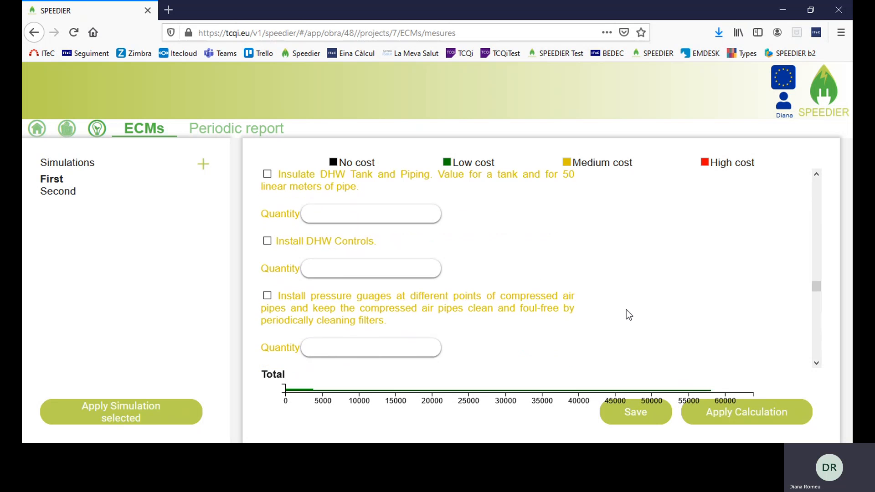
pyautogui.scroll(-6, 626, 309)
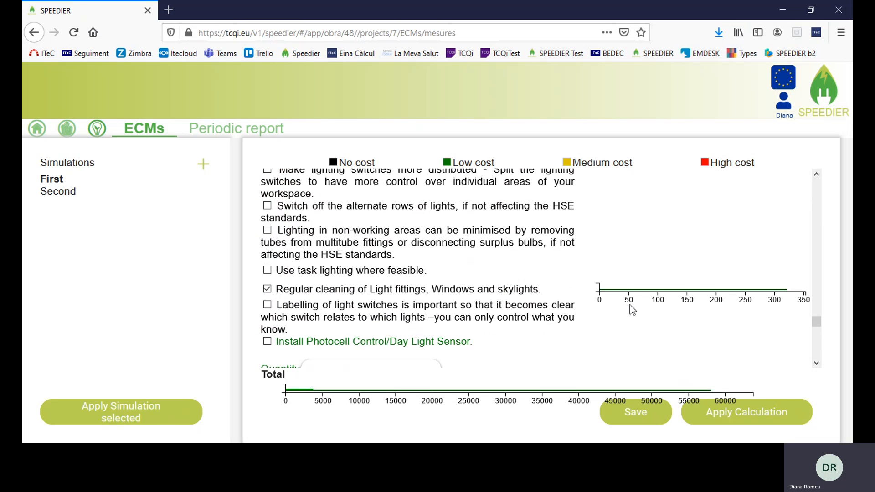
pyautogui.moveTo(630, 296)
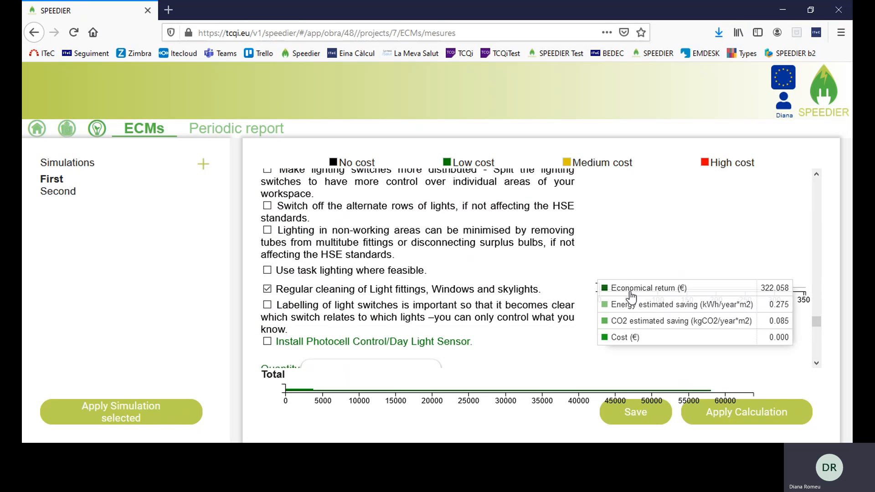
pyautogui.scroll(-8, 631, 296)
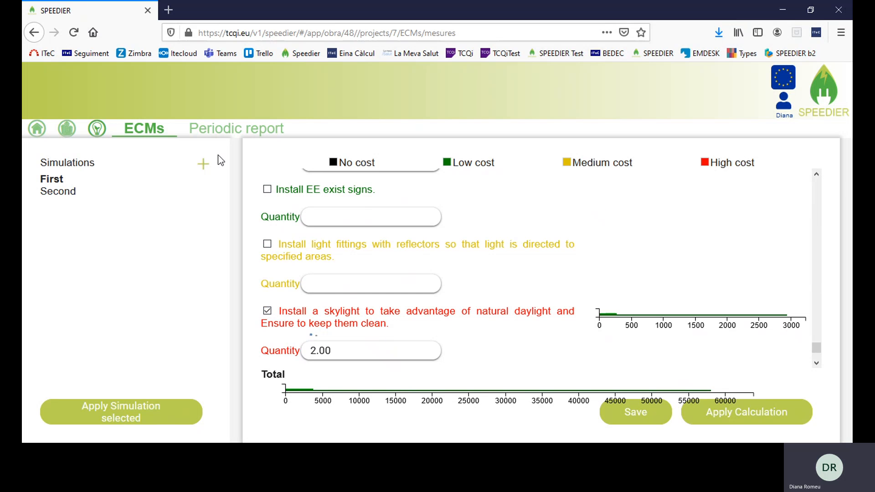
pyautogui.click(55, 193)
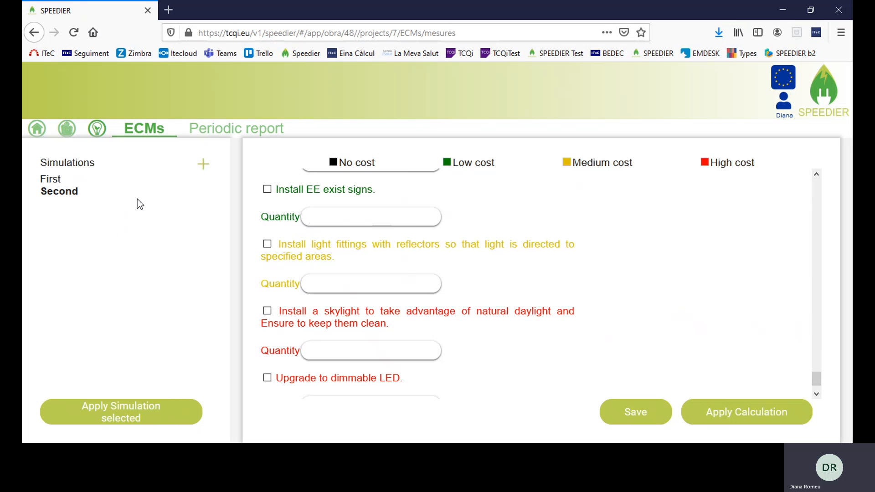
pyautogui.click(49, 180)
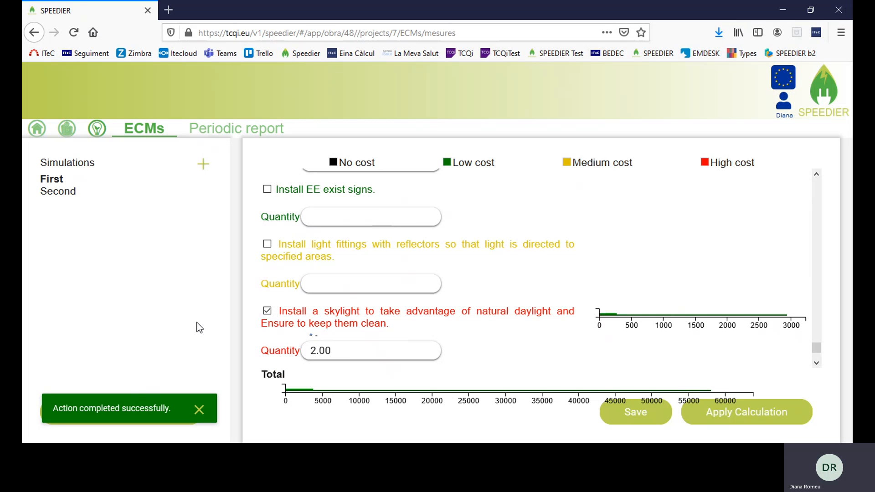
pyautogui.click(199, 409)
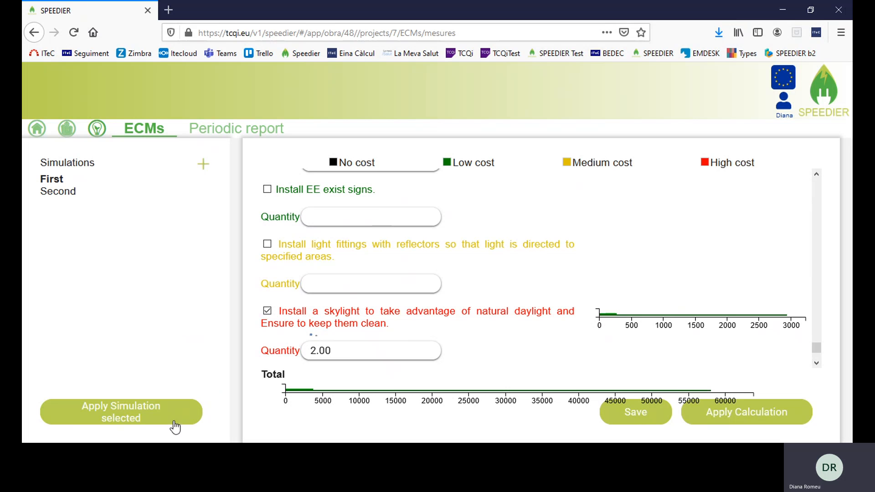
# Apply the First simulation to the project and view its Periodic report
pyautogui.click(145, 417)
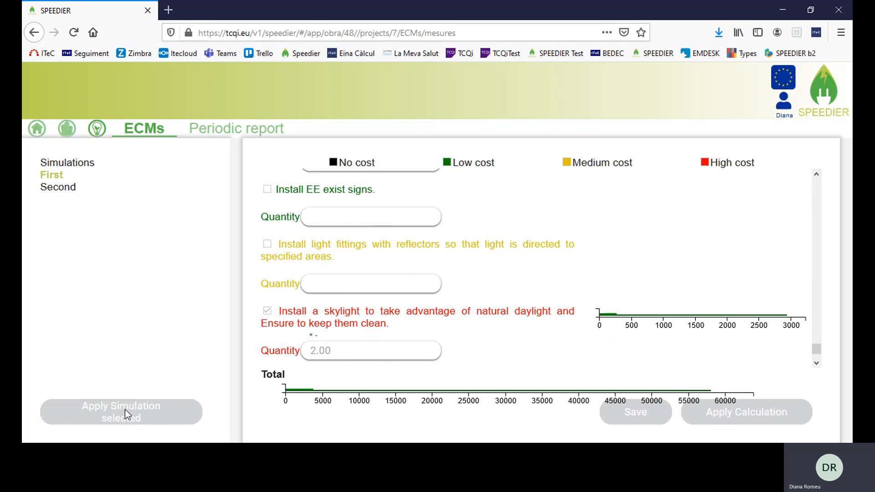
pyautogui.click(243, 133)
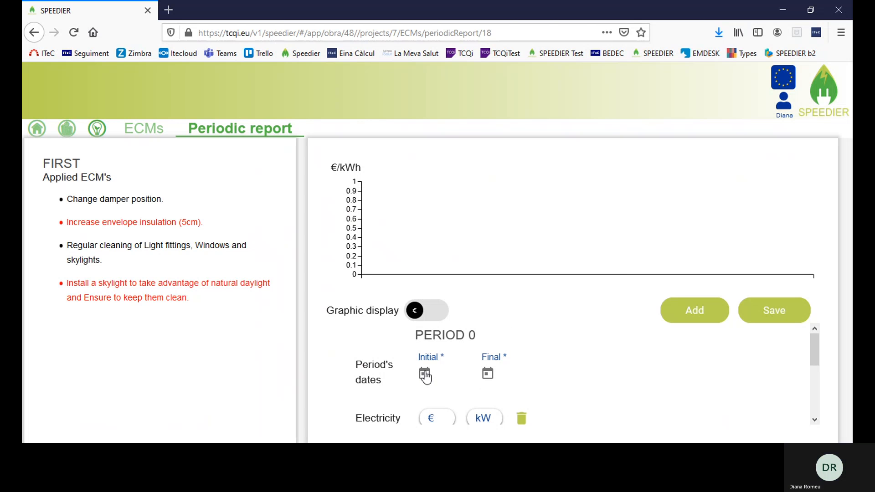
# Set Period 0's dates from 29 November 2020 to 29 December 2020
pyautogui.click(425, 374)
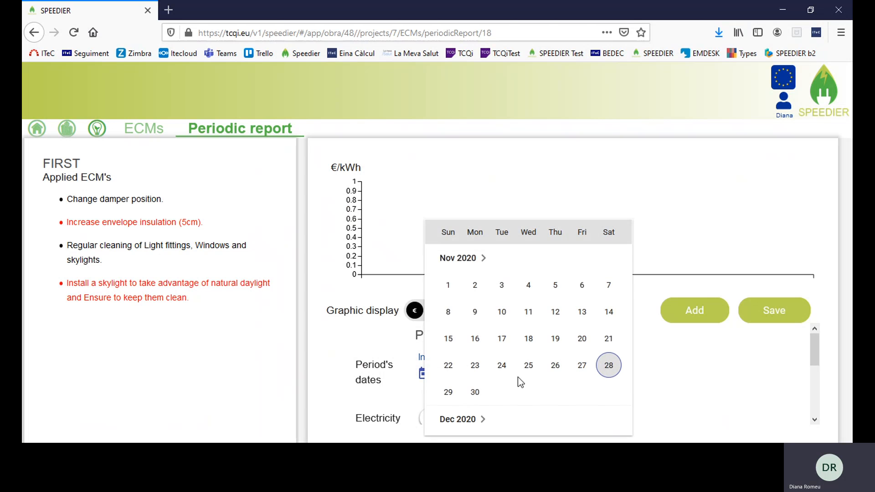
pyautogui.click(448, 392)
pyautogui.click(486, 374)
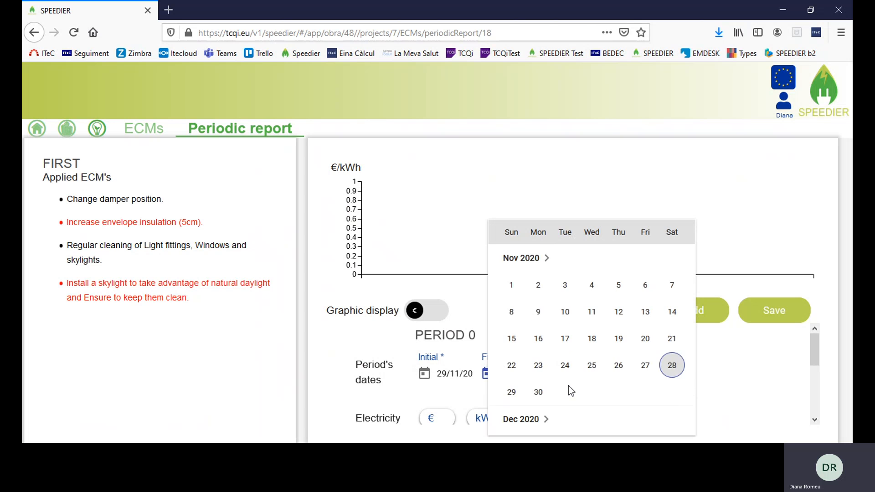
pyautogui.scroll(-2, 568, 386)
pyautogui.scroll(-6, 569, 392)
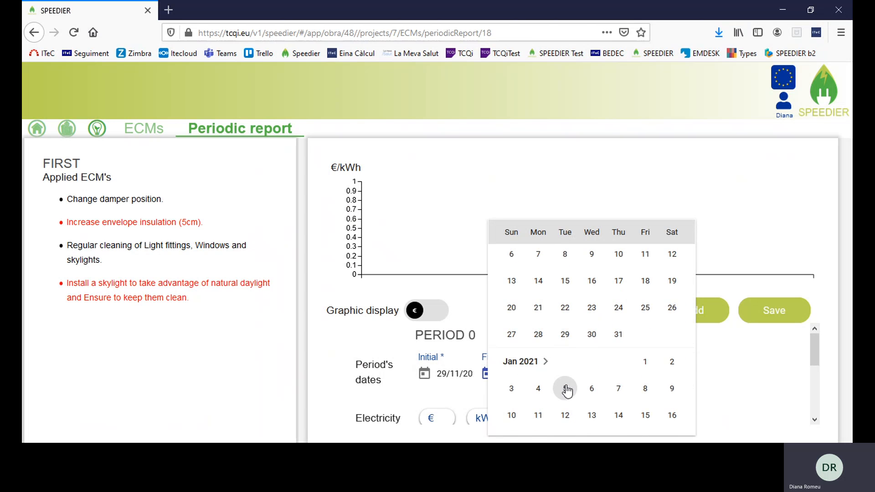
pyautogui.click(573, 345)
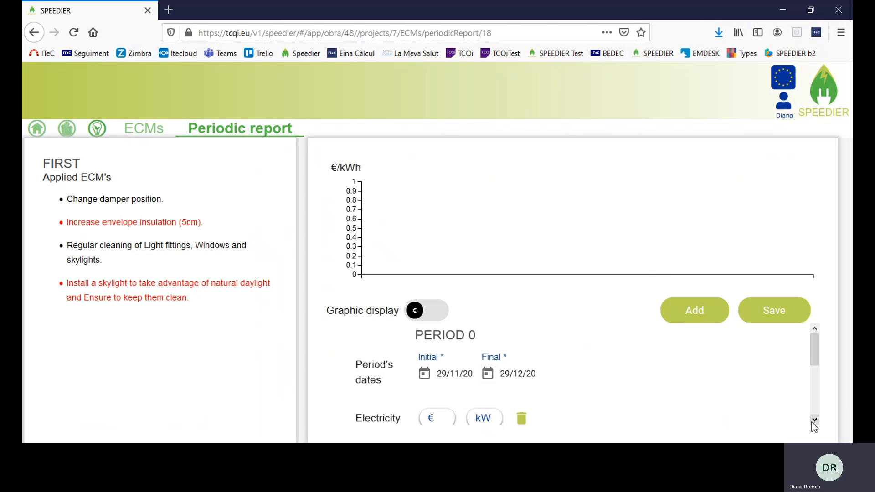
pyautogui.scroll(-2, 814, 419)
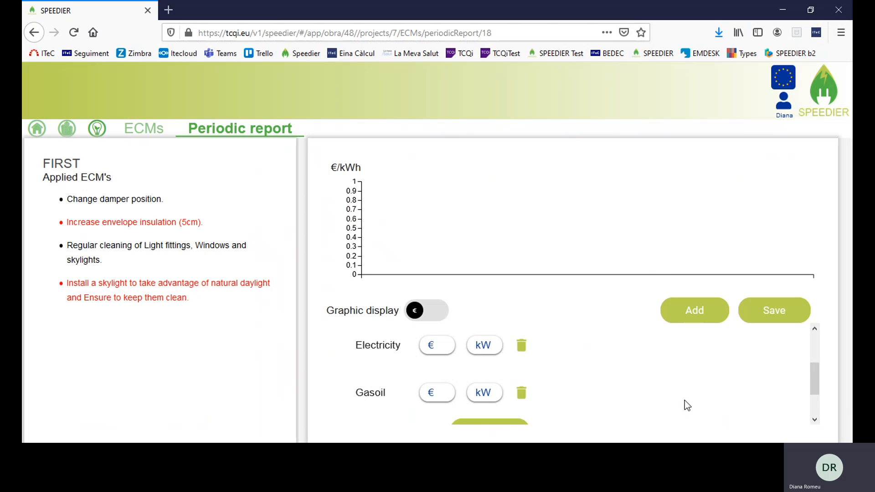
# Enter Period 0's electricity as 12 € / 4 kW and gasoil as 23 € / 5 kW
pyautogui.click(430, 347)
pyautogui.write('12')
pyautogui.click(489, 346)
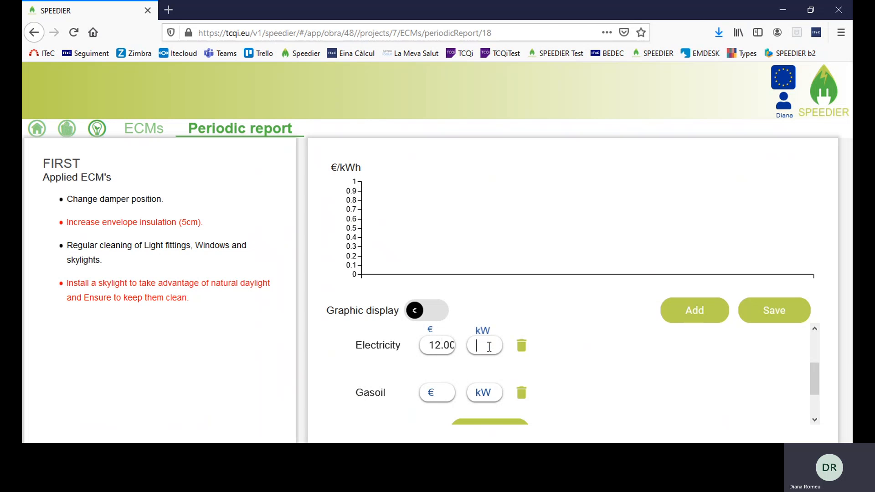
pyautogui.write('4')
pyautogui.click(435, 391)
pyautogui.write('23')
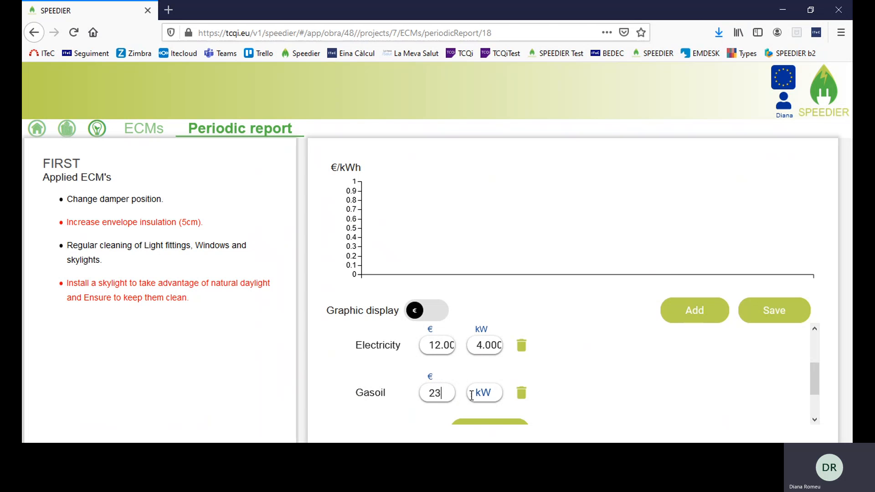
pyautogui.click(481, 391)
pyautogui.write('5')
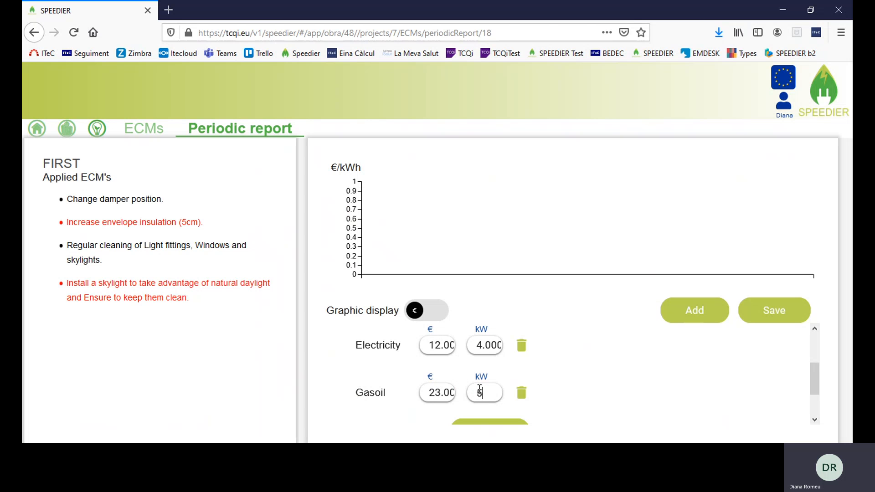
pyautogui.scroll(-2, 572, 353)
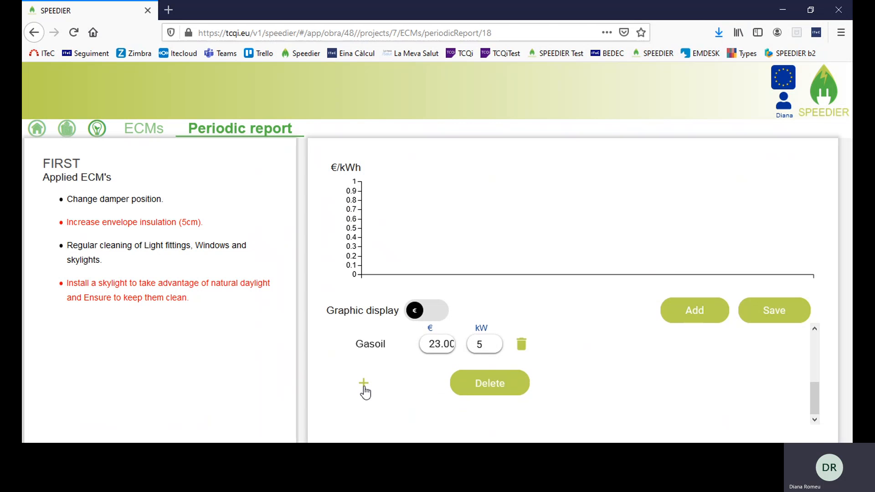
# Browse the other bill types and close the window without adding any
pyautogui.click(364, 386)
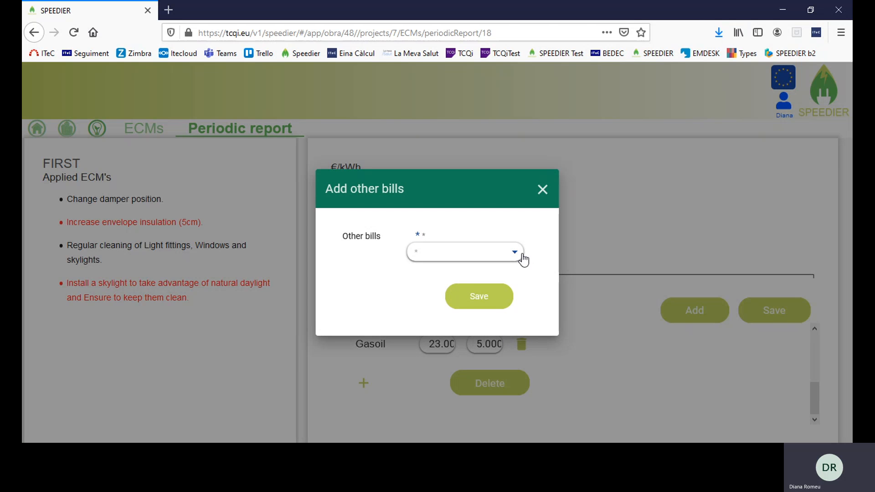
pyautogui.click(519, 254)
pyautogui.scroll(-5, 474, 309)
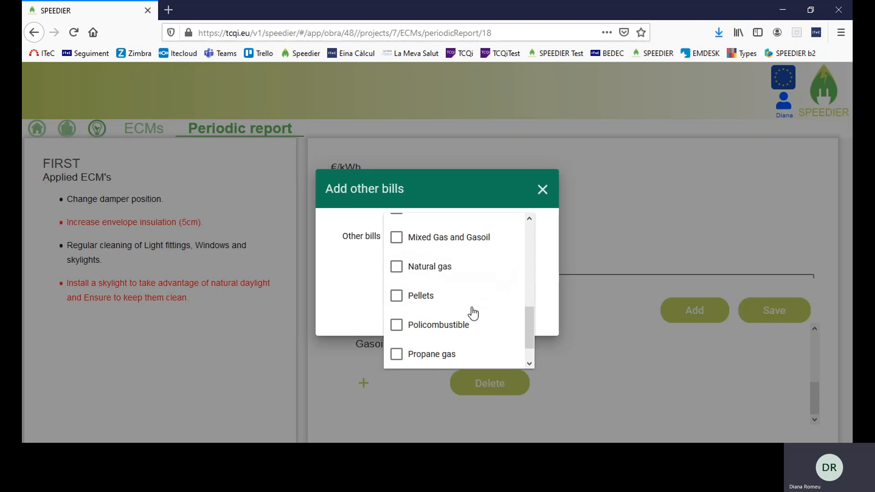
pyautogui.click(543, 191)
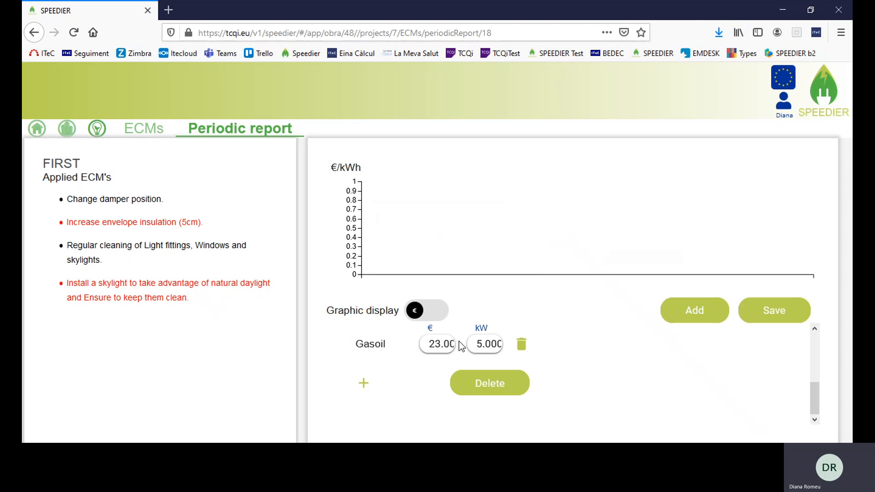
# Save Period 0's bills so the chart shows the 35 € total cost
pyautogui.scroll(3, 532, 354)
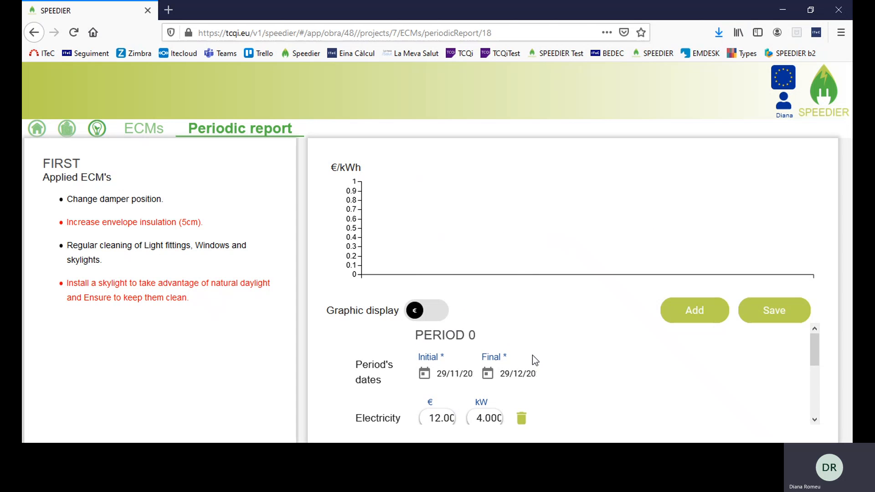
pyautogui.scroll(-3, 532, 354)
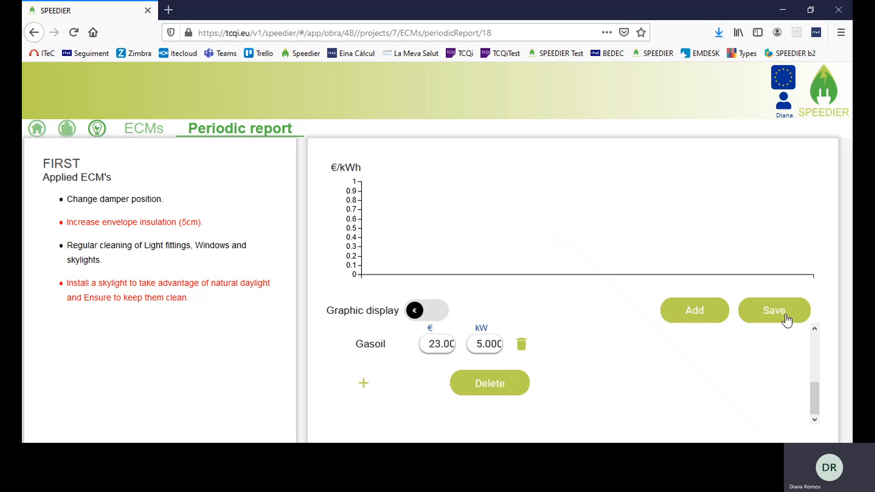
pyautogui.click(785, 316)
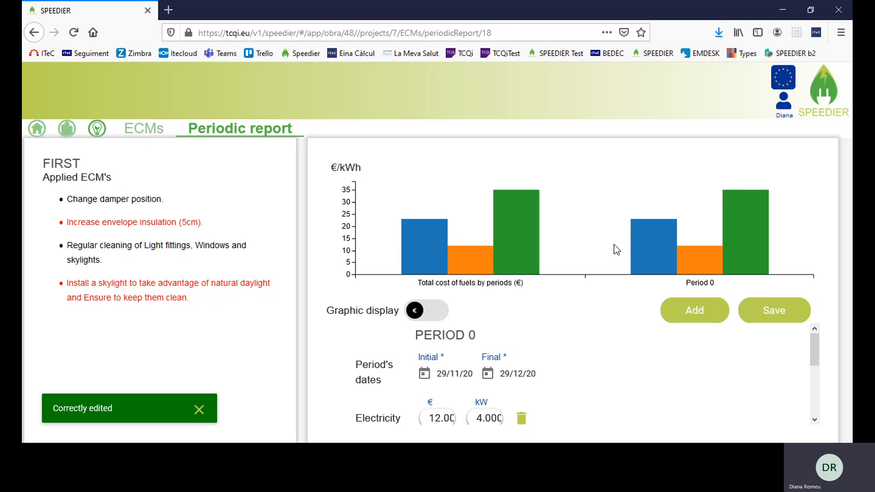
pyautogui.moveTo(433, 259)
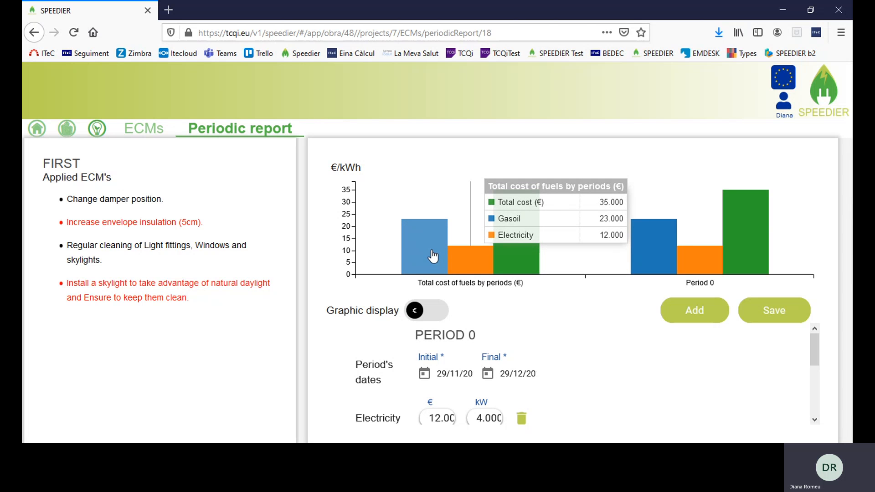
# Add Period 1 running from 30 December 2020 to 30 January 2021
pyautogui.click(706, 315)
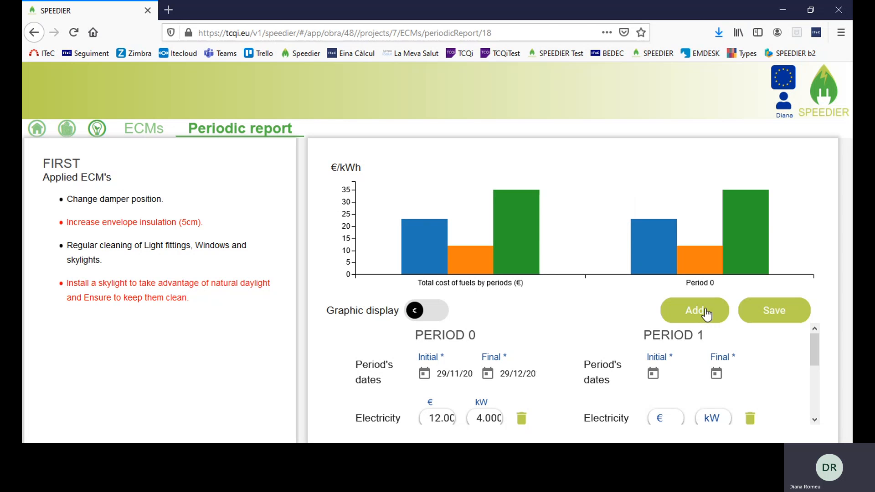
pyautogui.scroll(-3, 651, 360)
pyautogui.scroll(2, 659, 345)
pyautogui.click(656, 374)
pyautogui.scroll(-3, 683, 365)
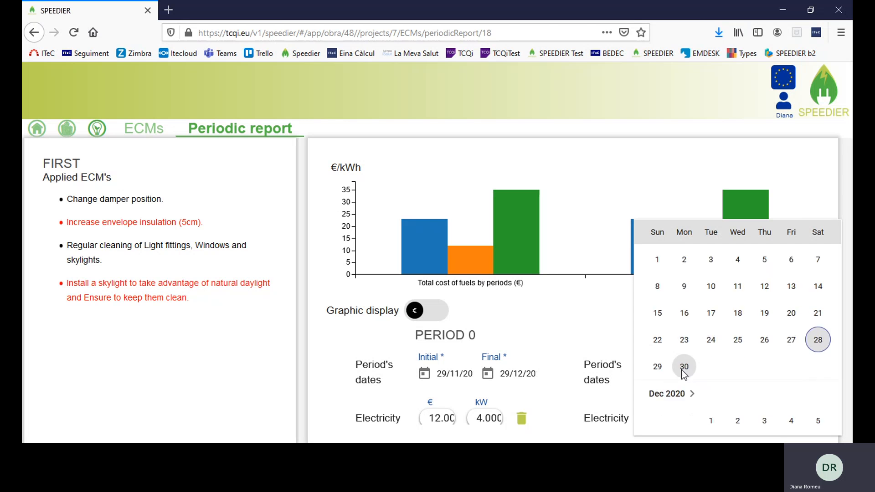
pyautogui.click(741, 393)
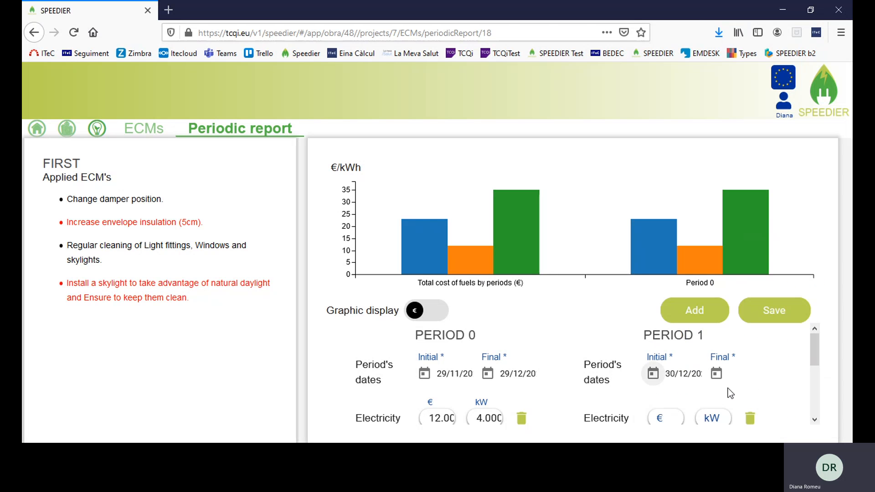
pyautogui.scroll(-3, 724, 378)
pyautogui.scroll(2, 722, 373)
pyautogui.click(722, 371)
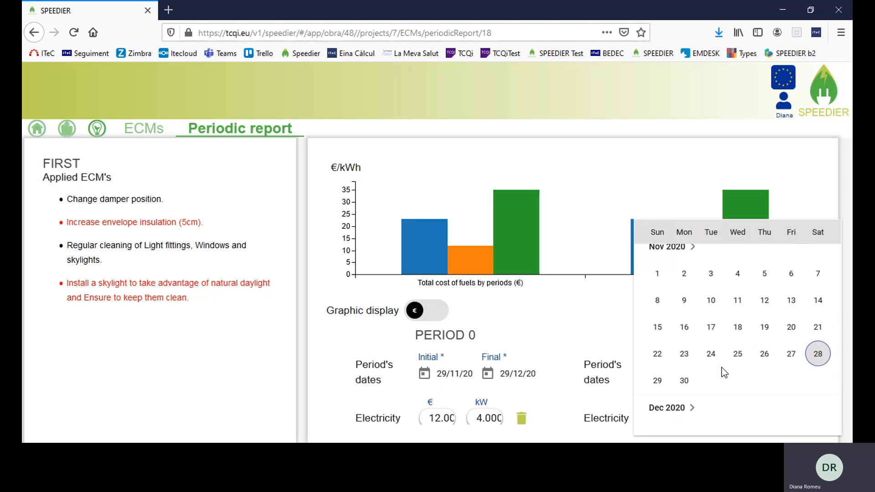
pyautogui.scroll(-3, 720, 369)
pyautogui.scroll(-5, 718, 367)
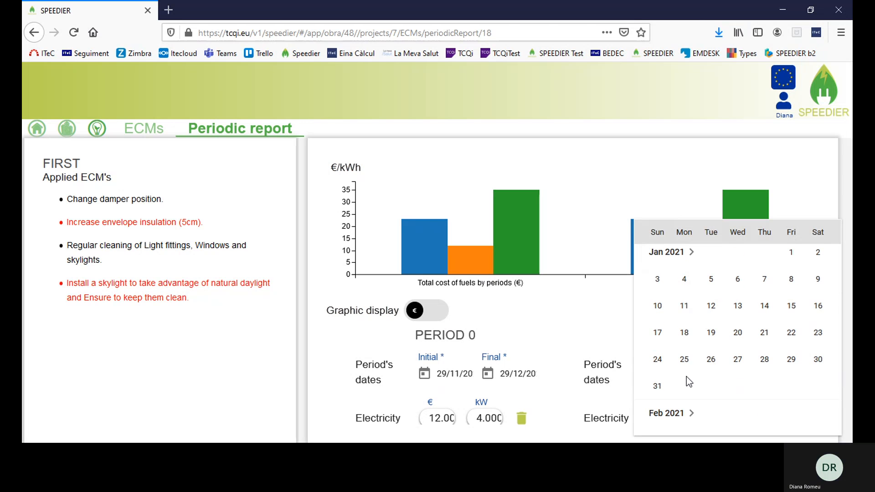
pyautogui.click(817, 359)
pyautogui.scroll(-2, 686, 354)
# Give Period 1 electricity 5 € / 2 kW and gasoil 15 € / 4 kW, then save
pyautogui.click(662, 345)
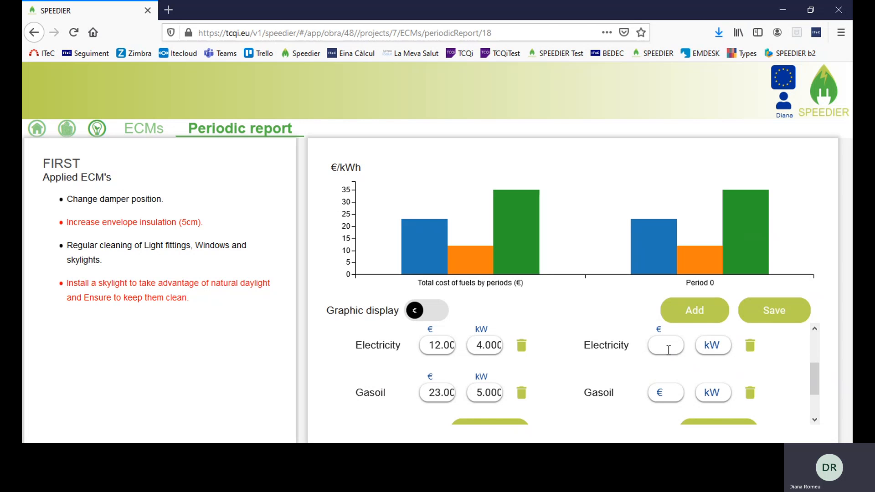
pyautogui.write('5')
pyautogui.click(712, 347)
pyautogui.write('2')
pyautogui.click(665, 392)
pyautogui.write('15')
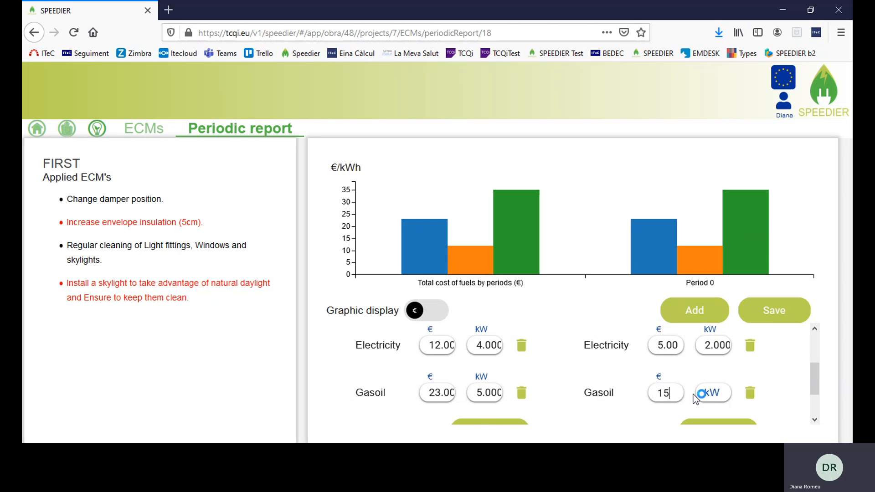
pyautogui.click(706, 393)
pyautogui.write('4')
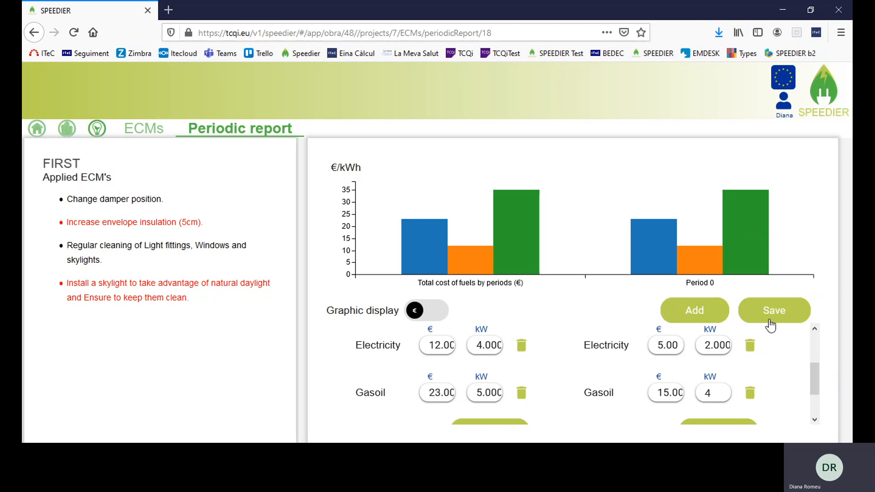
pyautogui.click(770, 324)
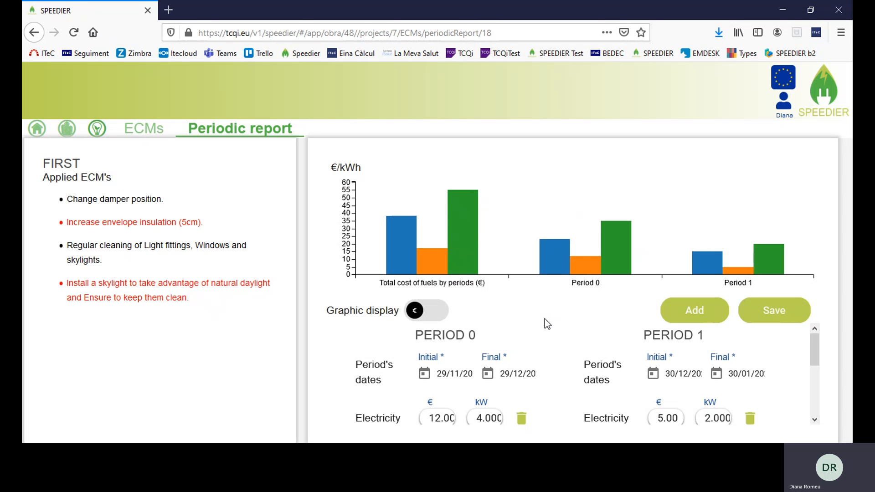
# Return to the Project List and log out via Salir in the account menu
pyautogui.click(37, 130)
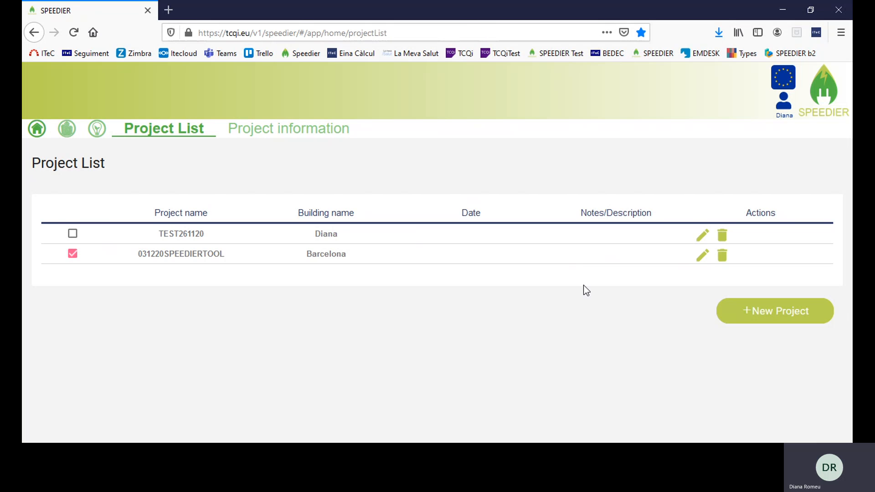
pyautogui.click(783, 102)
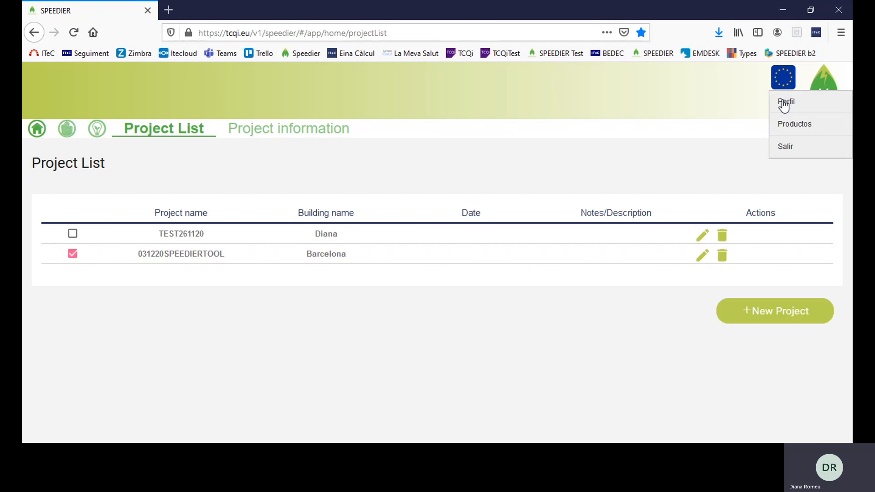
pyautogui.click(791, 150)
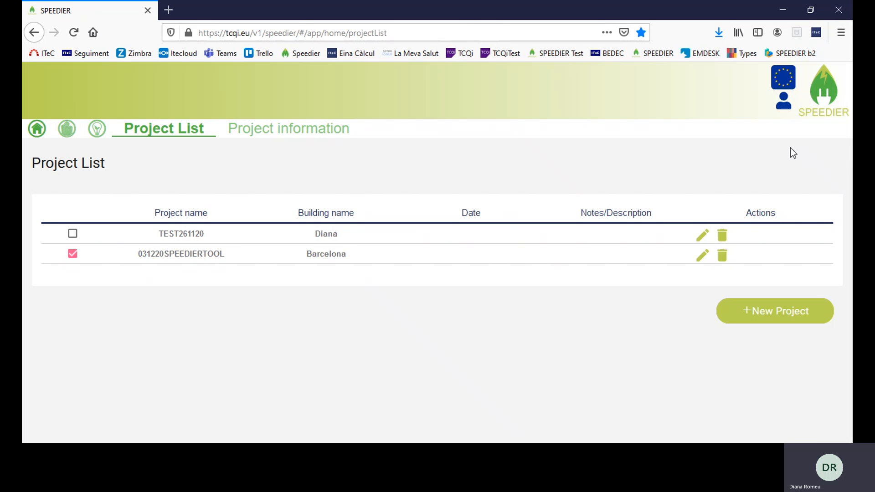